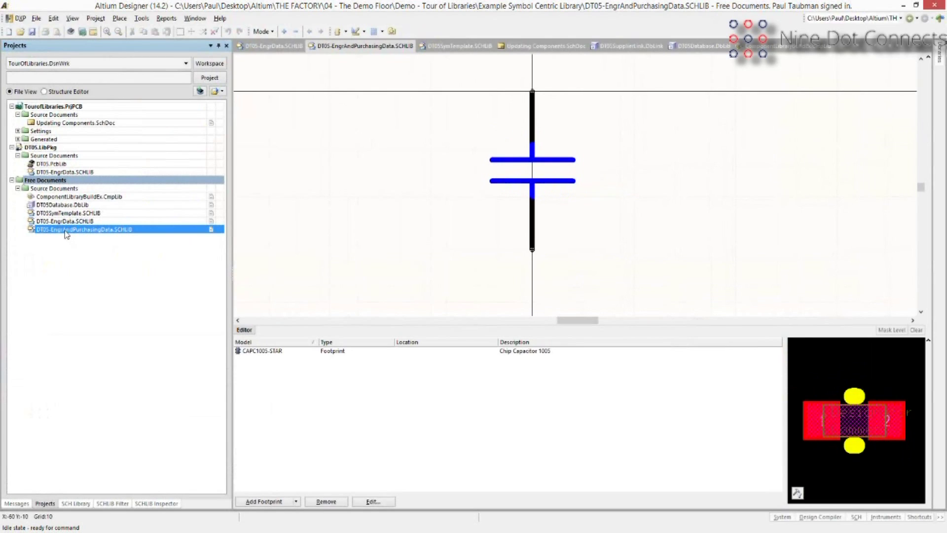
# Show the SCH Library component list and check the Add Footprint model types without adding one.
pyautogui.click(75, 504)
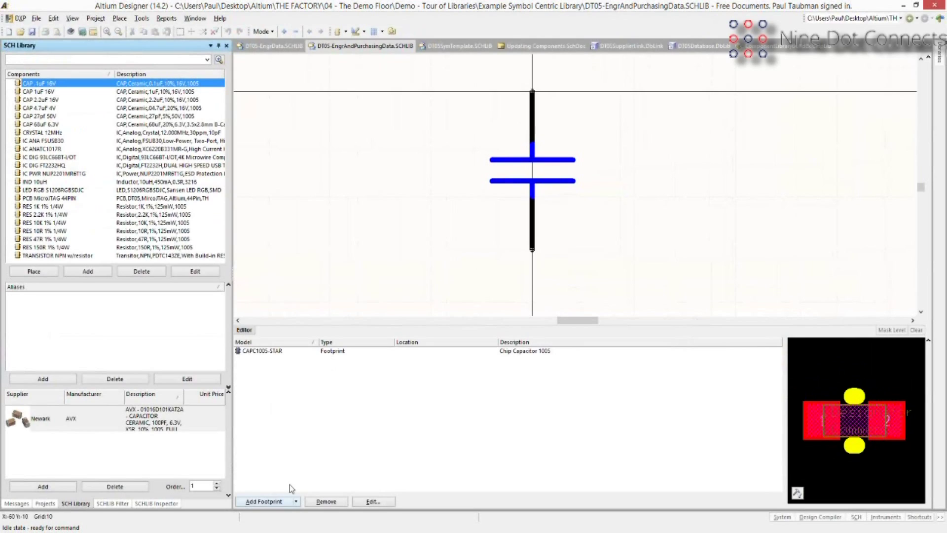
pyautogui.click(295, 501)
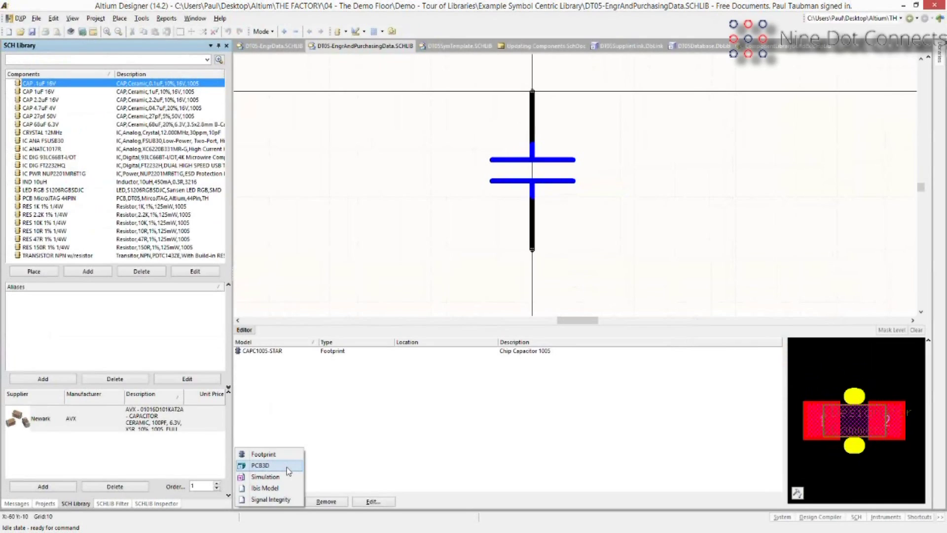
pyautogui.click(321, 419)
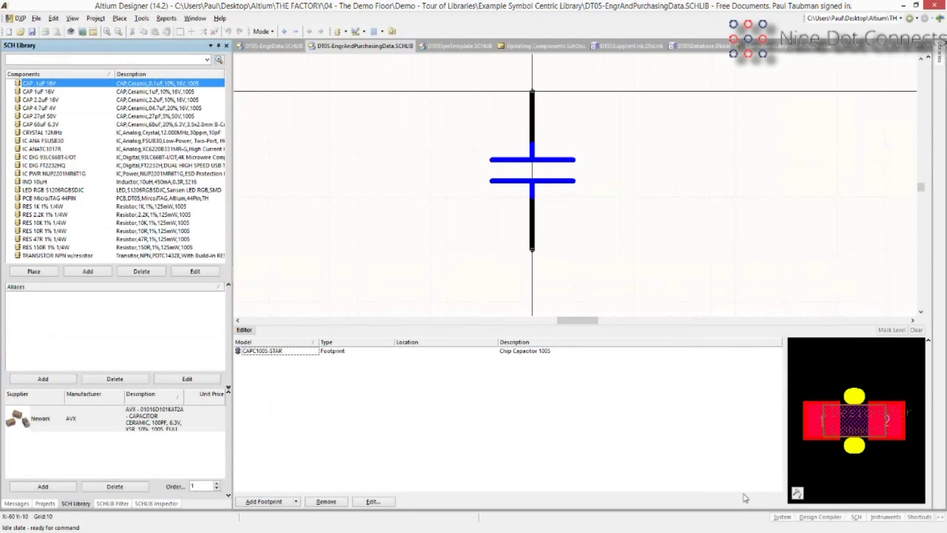
pyautogui.click(781, 518)
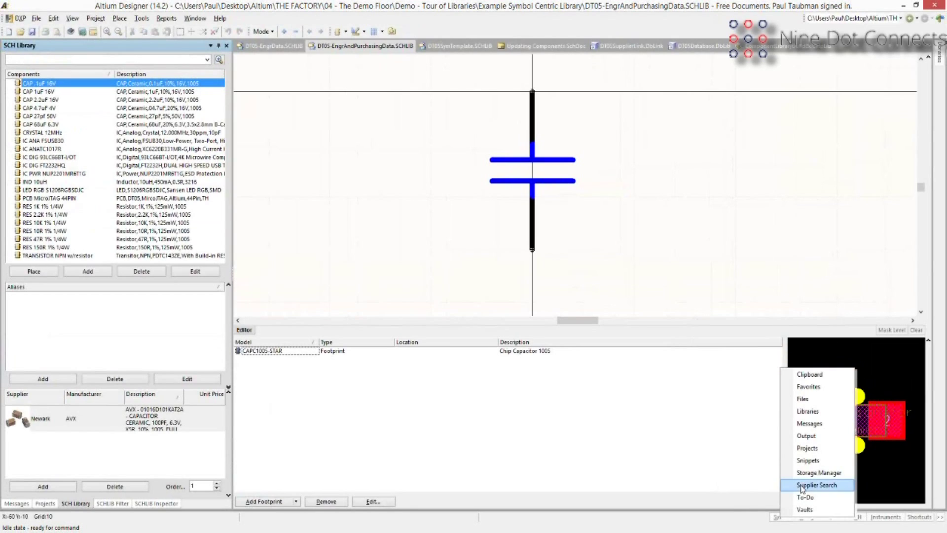
pyautogui.click(802, 486)
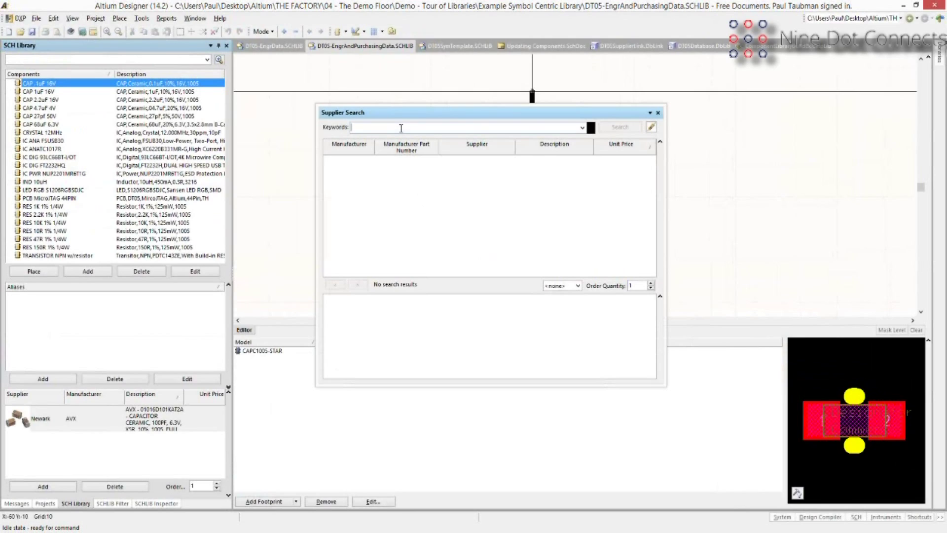
pyautogui.write('93LC66BT-I/OT')
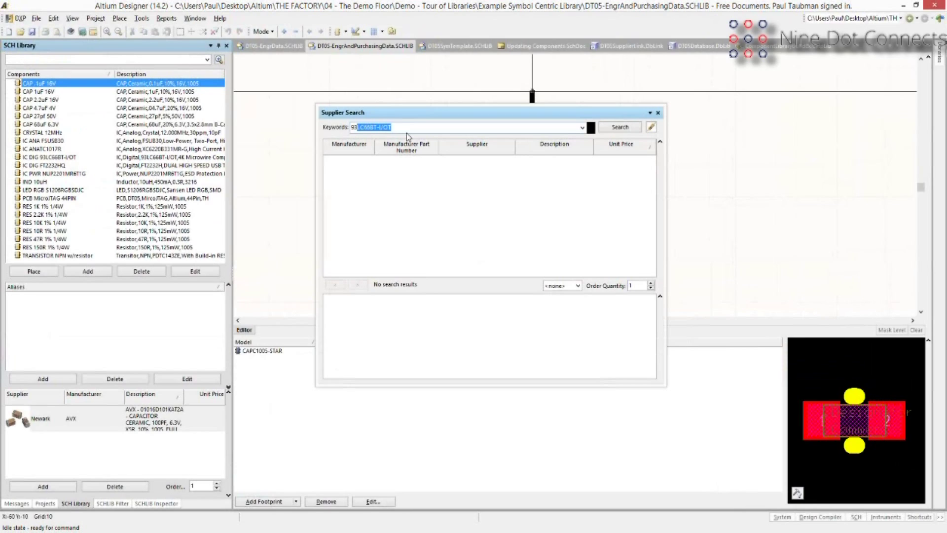
pyautogui.press('Return')
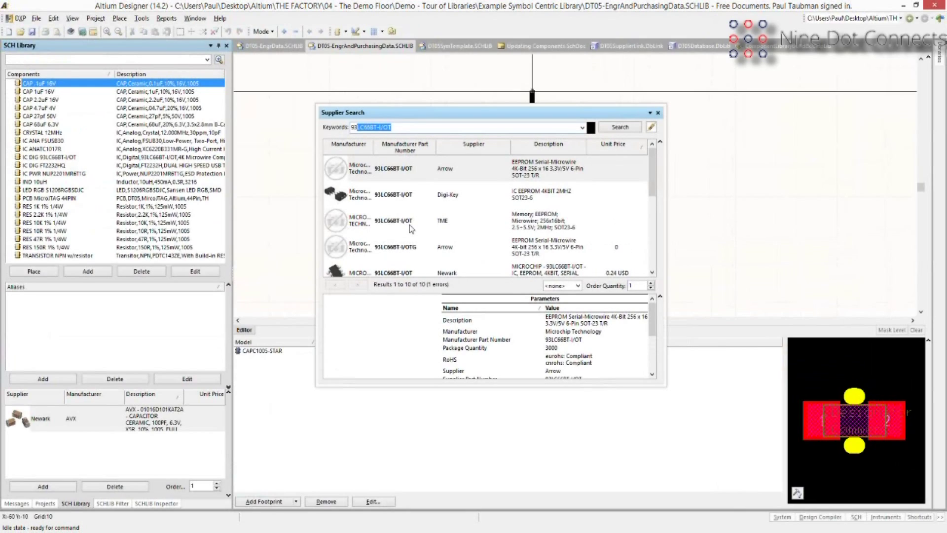
pyautogui.rightClick(426, 173)
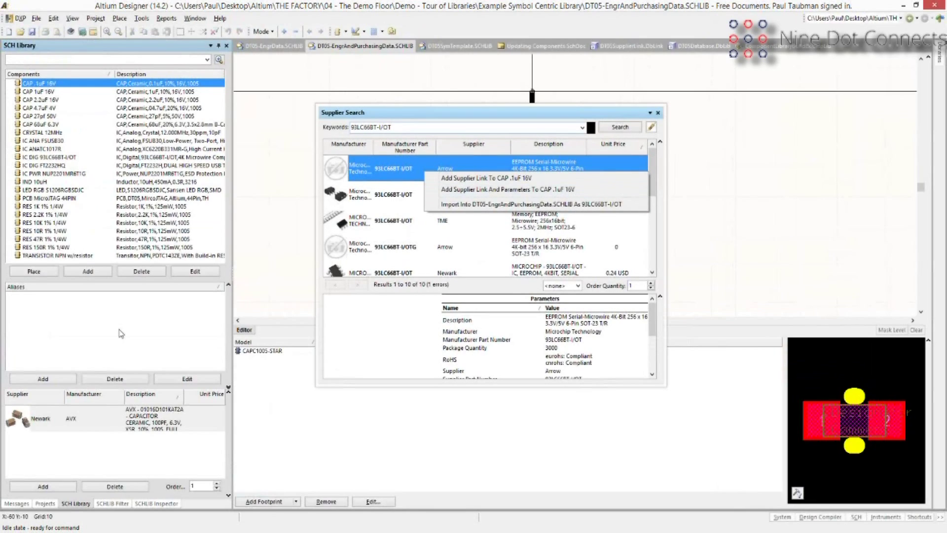
pyautogui.click(657, 114)
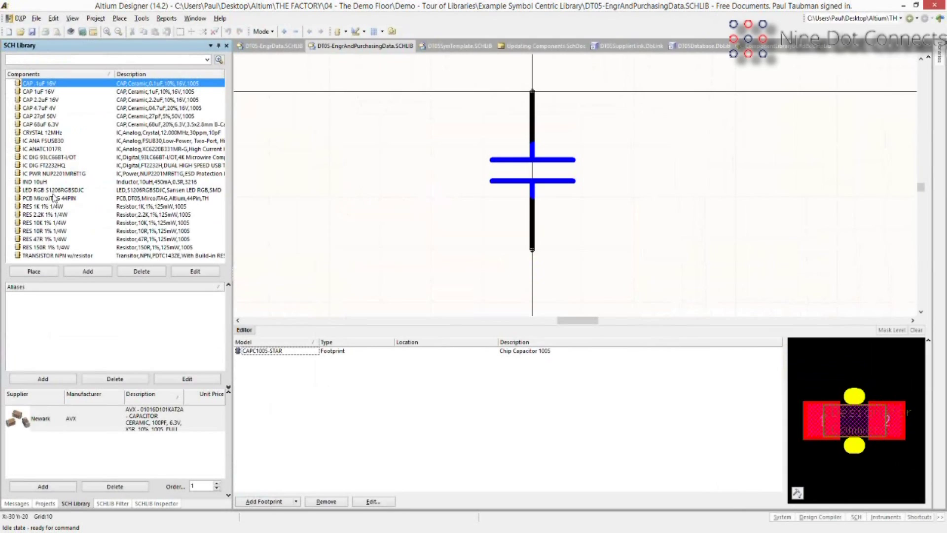
# Select the IC DIG 93LC66BT-I/OT EEPROM and close its properties without changes.
pyautogui.doubleClick(61, 157)
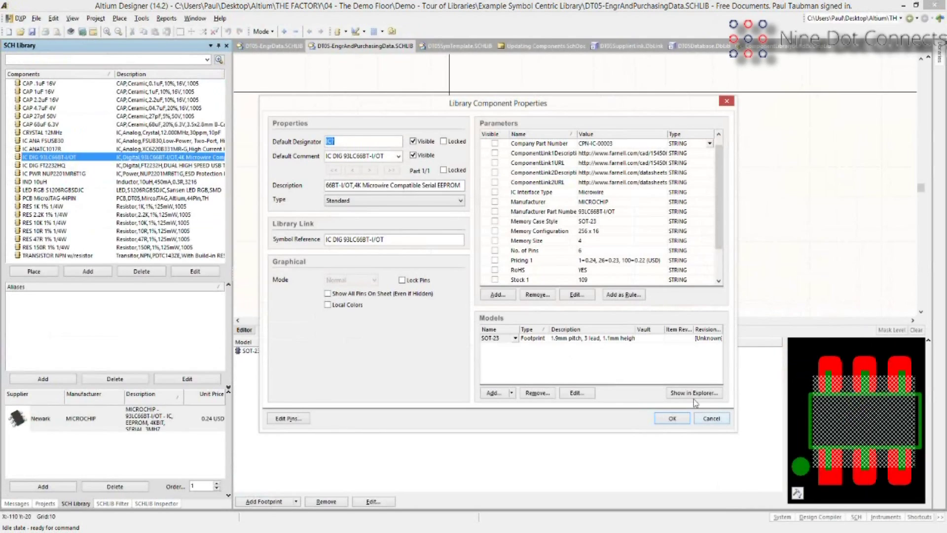
pyautogui.click(703, 416)
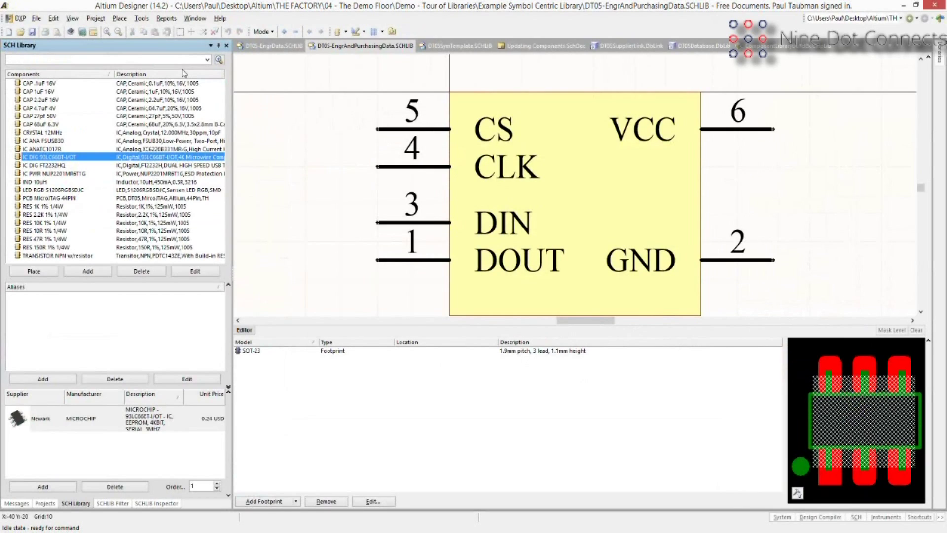
pyautogui.click(141, 18)
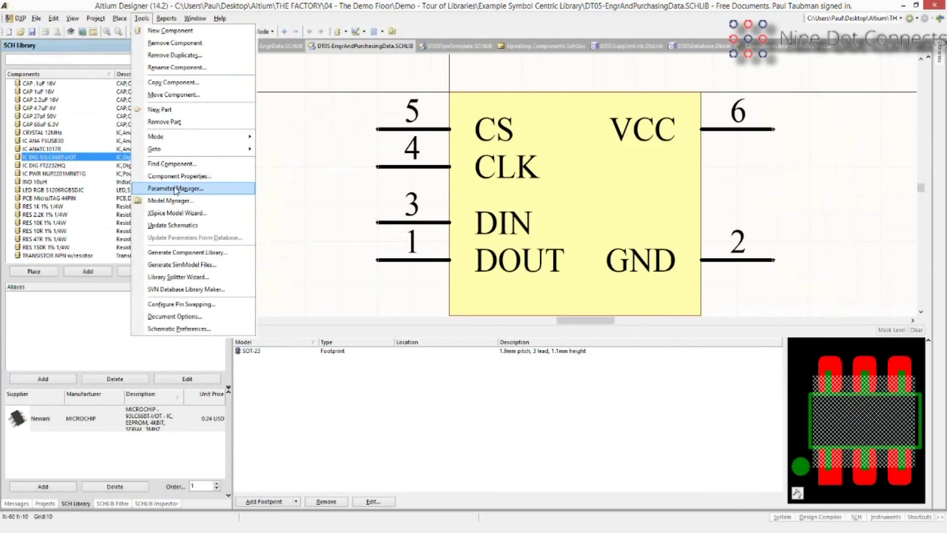
# Open the Parameter Table Editor for all library parts, including part parameters, and widen its columns.
pyautogui.click(176, 189)
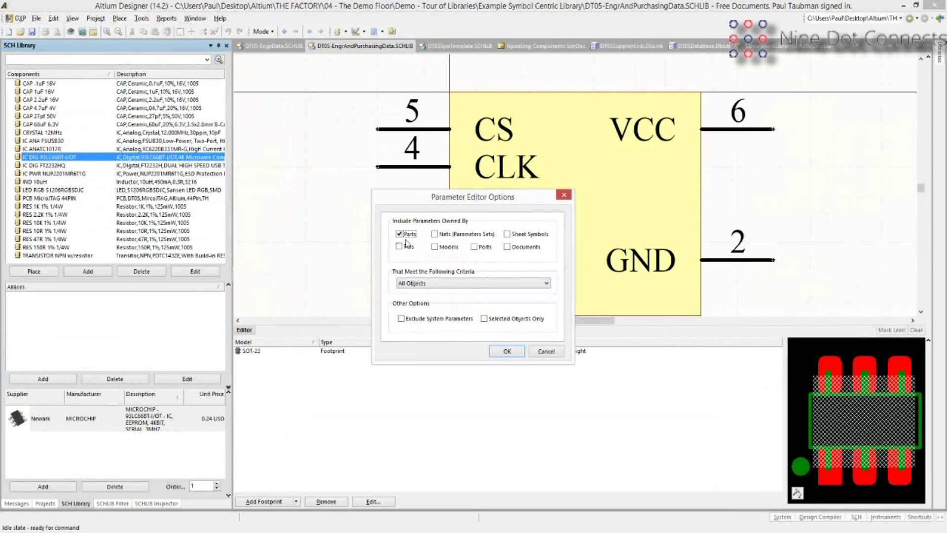
pyautogui.click(498, 351)
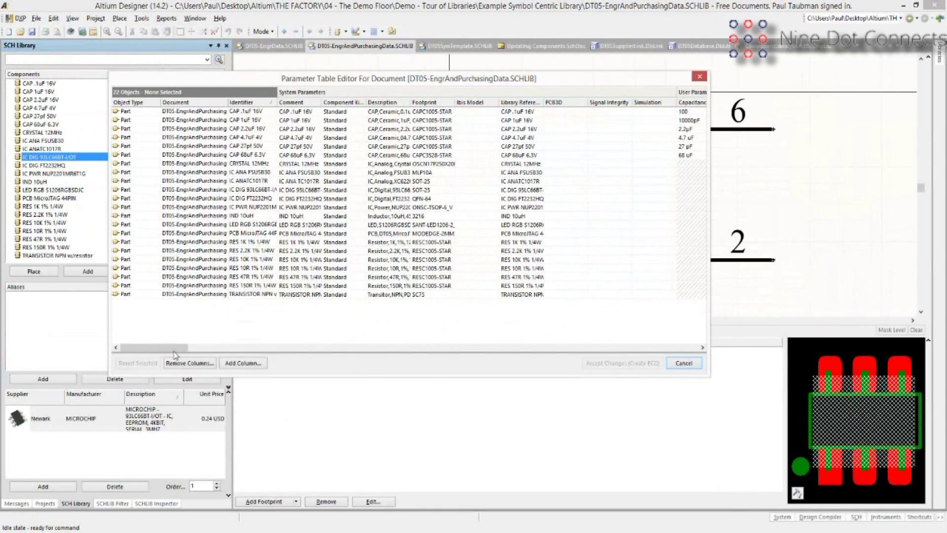
pyautogui.moveTo(174, 348); pyautogui.dragTo(357, 350)
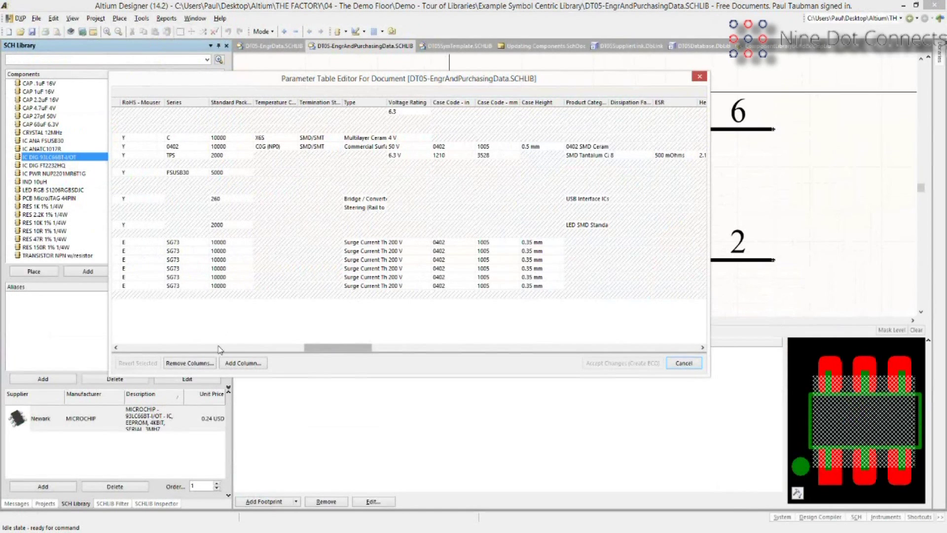
pyautogui.moveTo(305, 347); pyautogui.dragTo(344, 365)
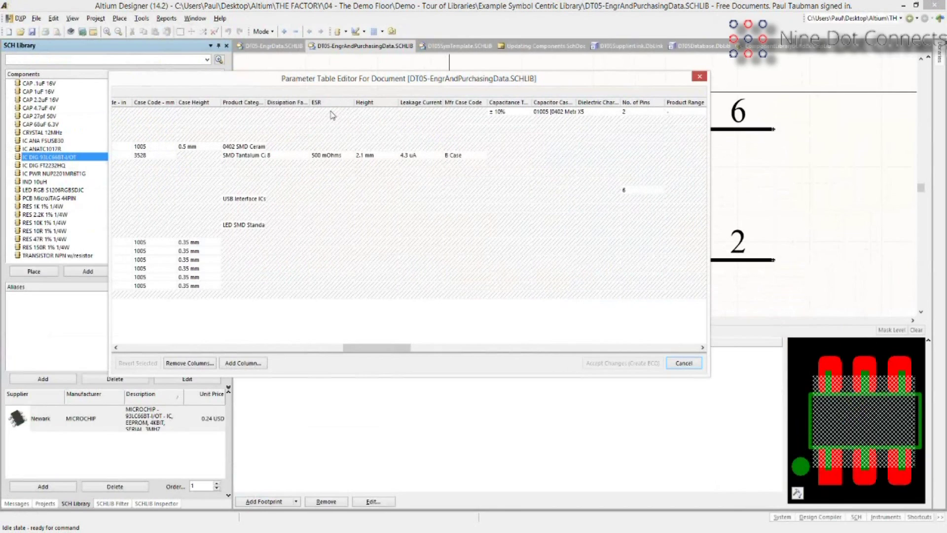
# Review the columns across to ESR and select every cell in the parameter table.
pyautogui.rightClick(331, 112)
pyautogui.click(555, 341)
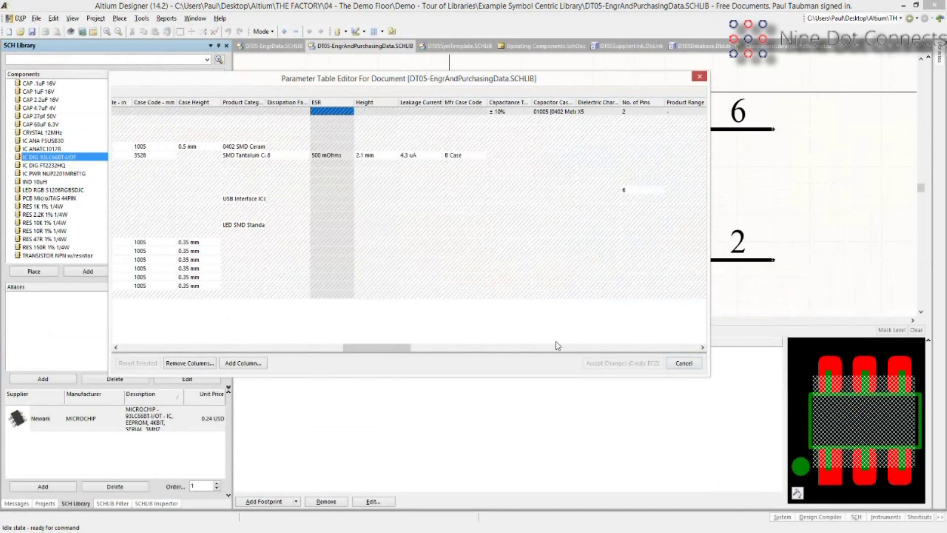
pyautogui.hscroll(10, 555, 341)
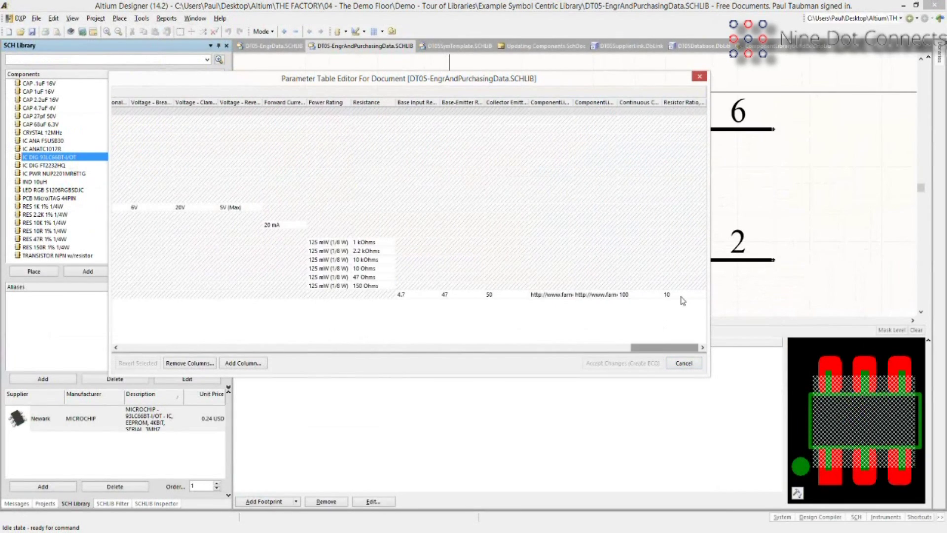
pyautogui.hotkey('ctrl', 'a')
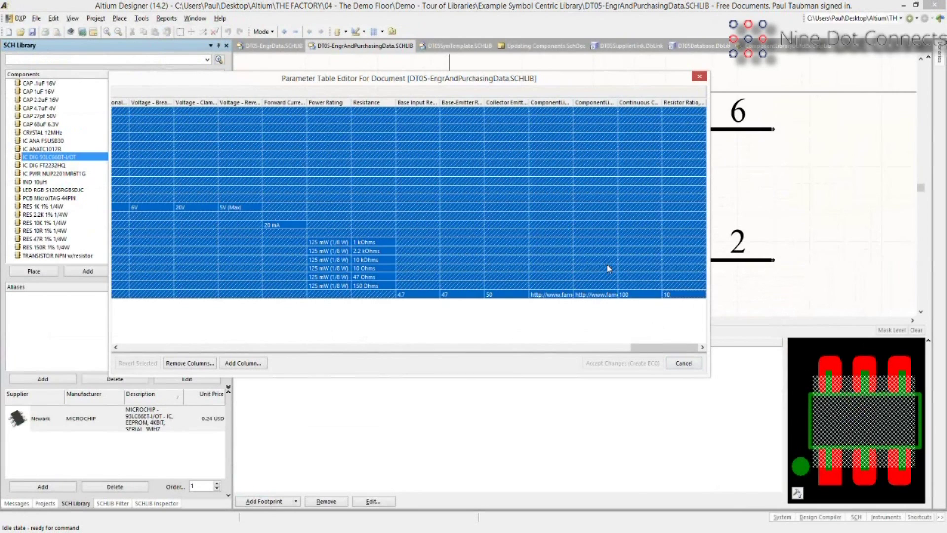
# Remove all the selected component parameters from the table.
pyautogui.rightClick(607, 268)
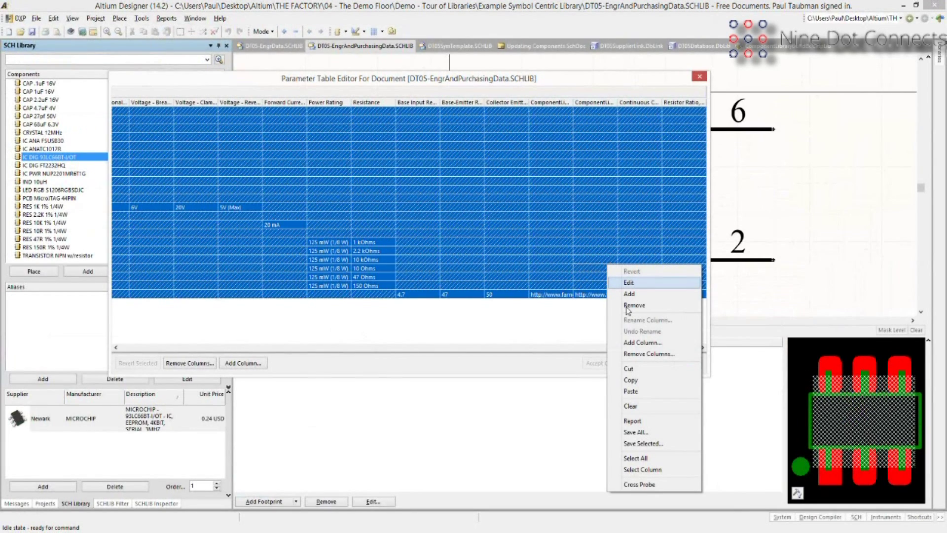
pyautogui.click(630, 306)
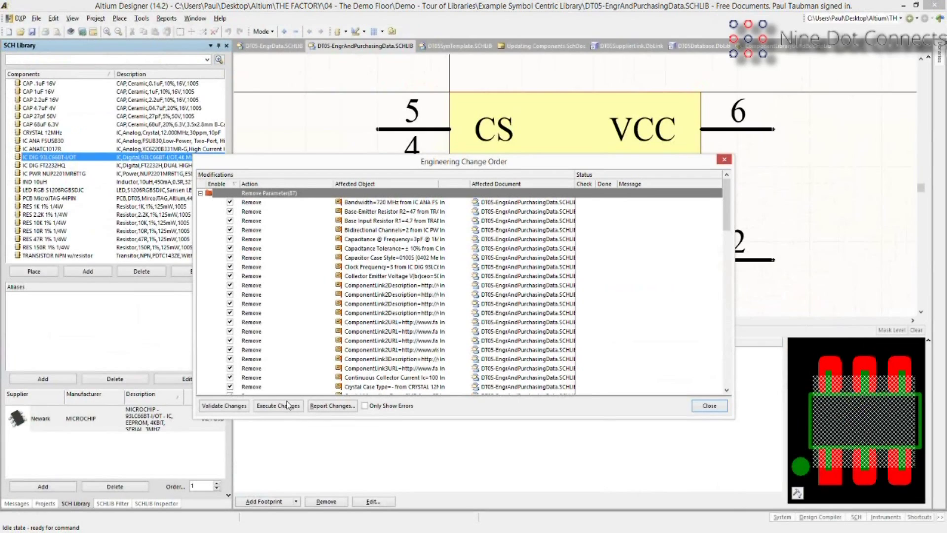
# Execute the queued parameter removals in the Engineering Change Order.
pyautogui.click(288, 405)
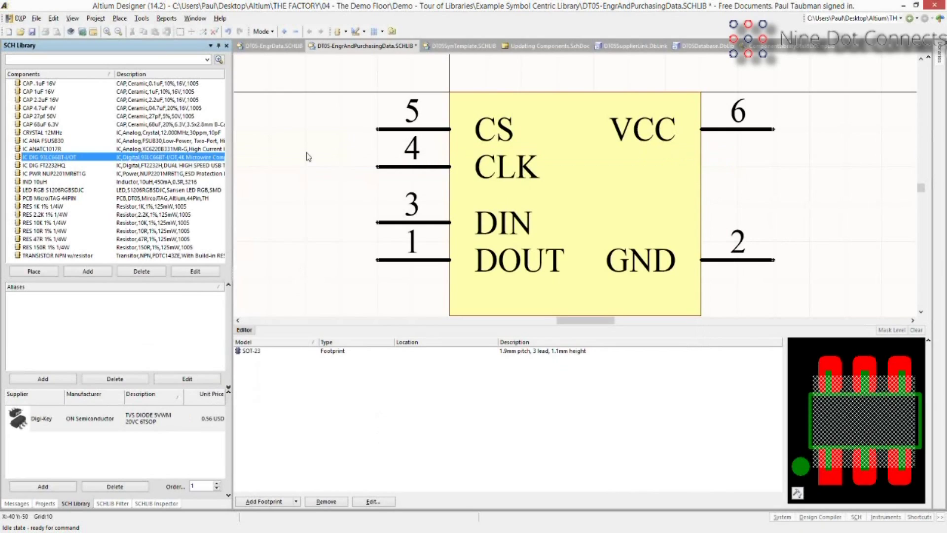
# Reopen the Parameter Table Editor for all 22 parts and scroll across its pricing and stock columns.
pyautogui.click(141, 19)
pyautogui.click(176, 188)
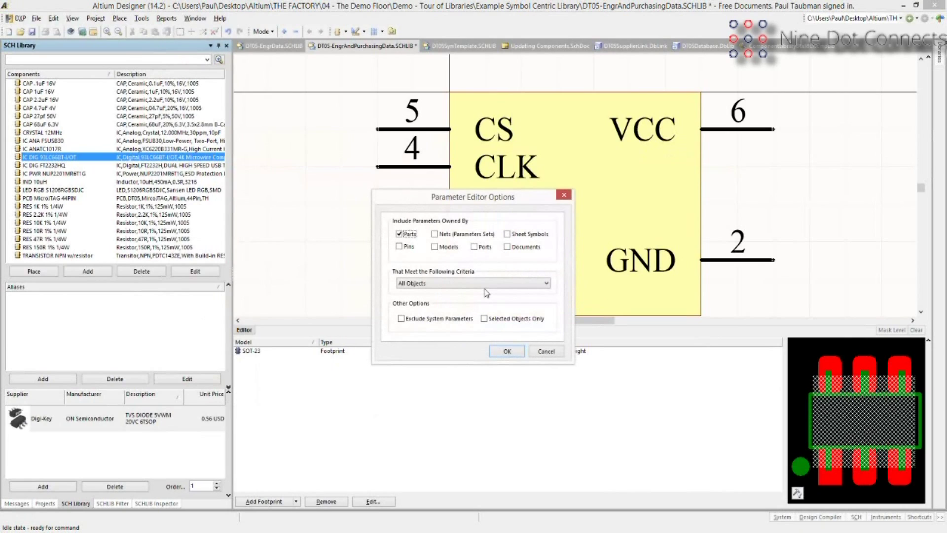
pyautogui.click(507, 351)
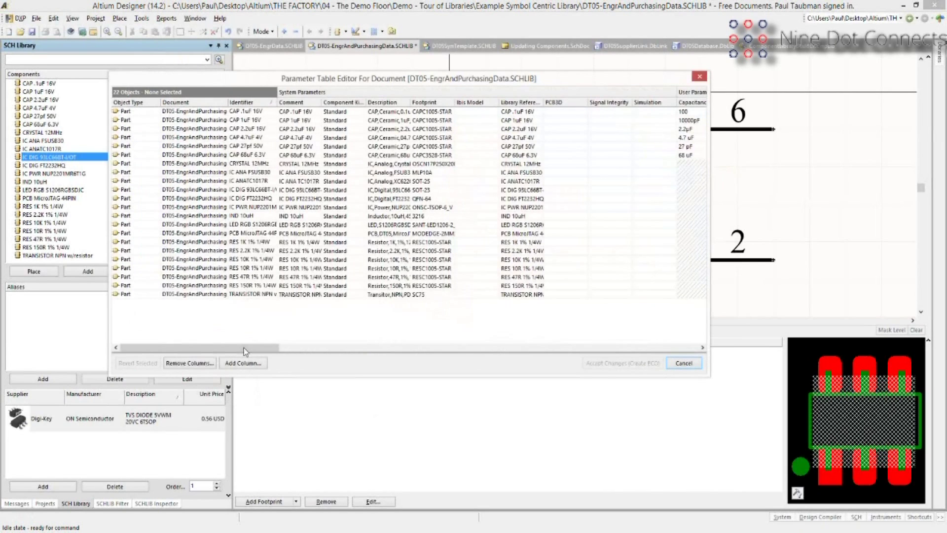
pyautogui.moveTo(244, 347); pyautogui.dragTo(389, 348)
pyautogui.hscroll(5, 479, 241)
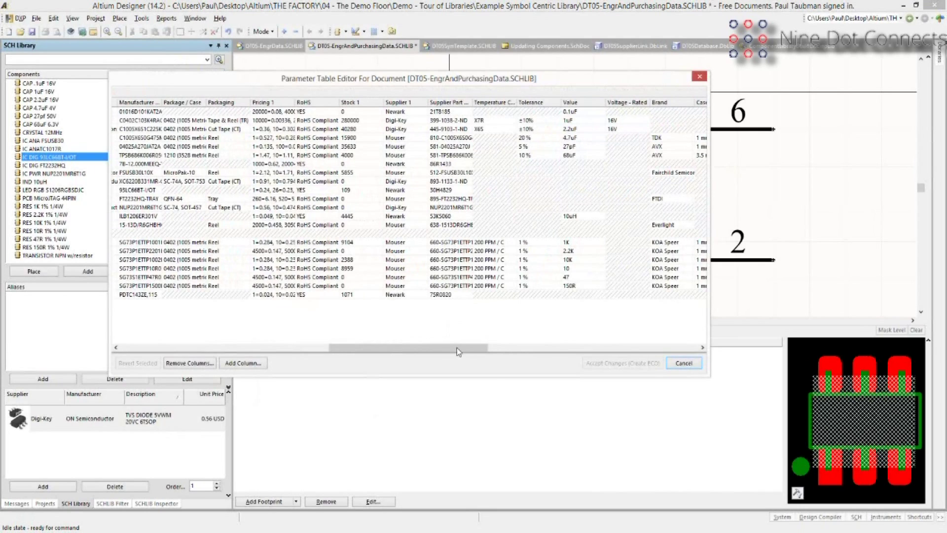
# Review the remaining supplier and value columns, then close the Parameter Table Editor.
pyautogui.moveTo(457, 347); pyautogui.dragTo(581, 345)
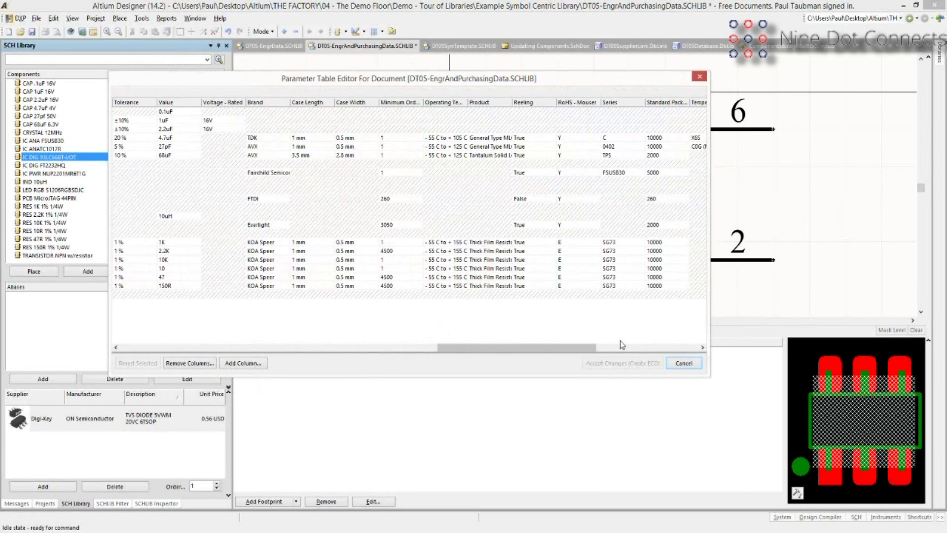
pyautogui.press('Escape')
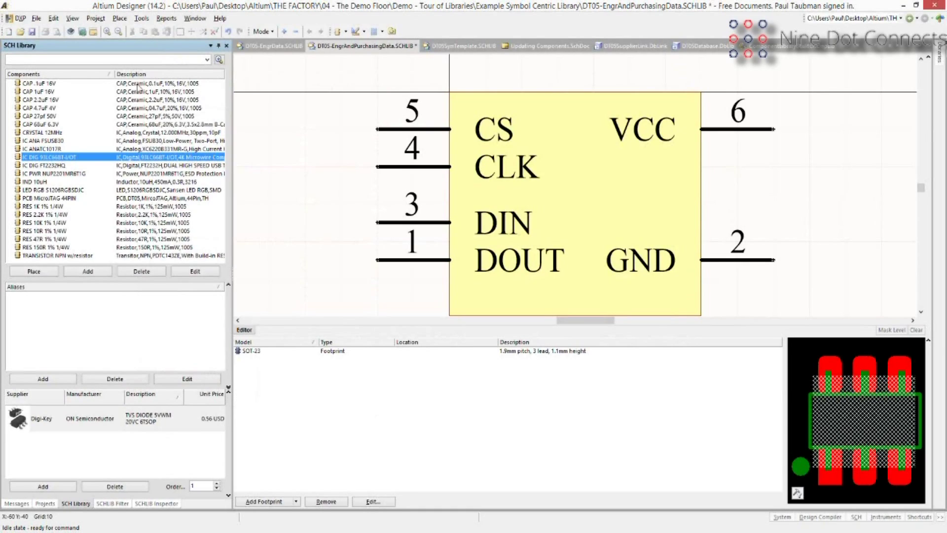
# Compare the RES 10K 1% 1/4W resistor, then settle on RES 2.2K 1% 1/4W.
pyautogui.click(135, 215)
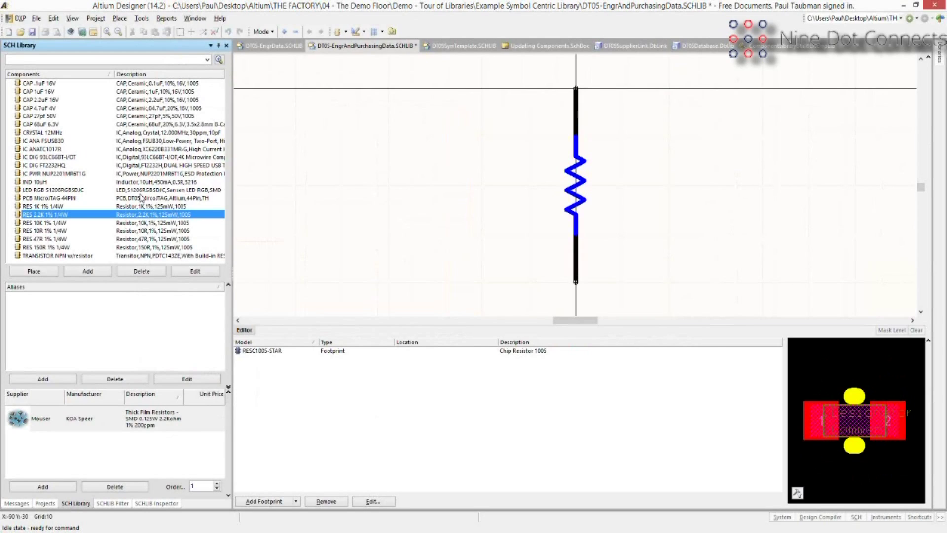
pyautogui.click(150, 223)
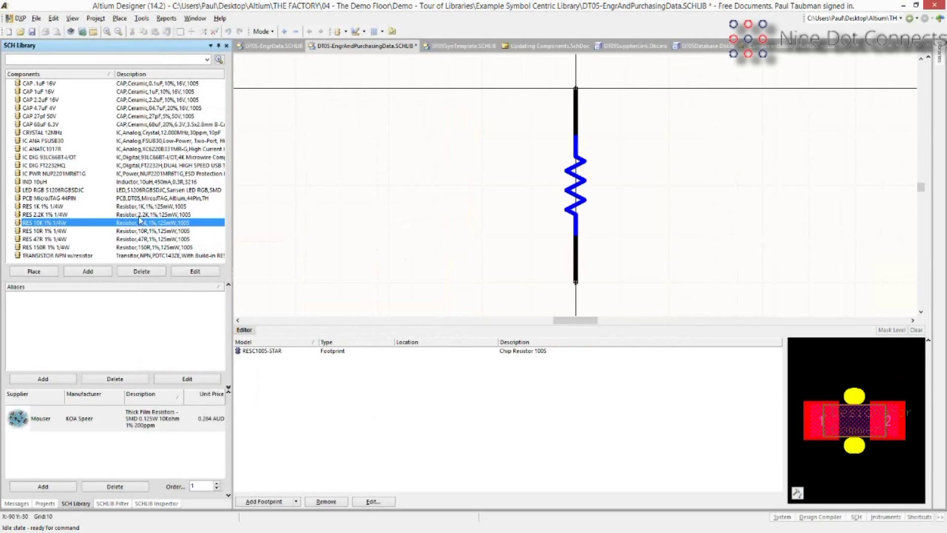
pyautogui.click(139, 216)
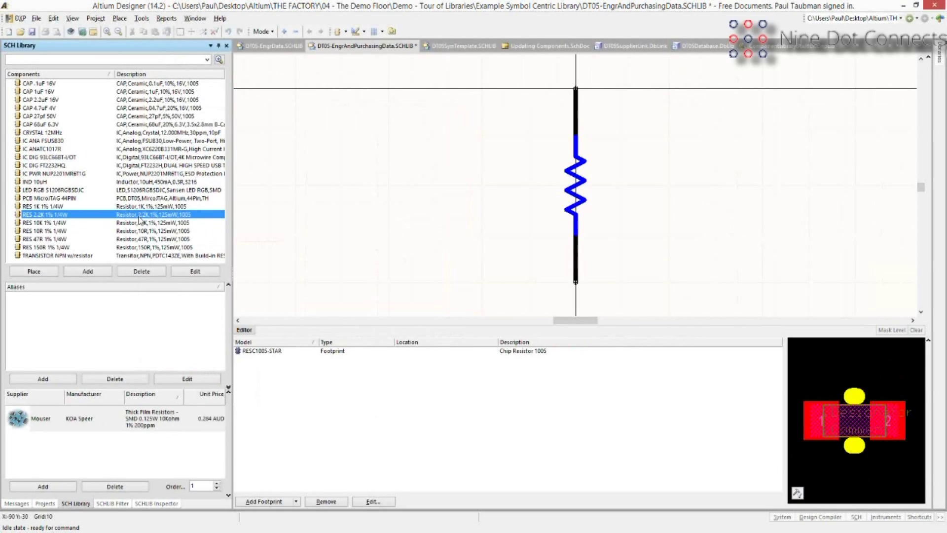
pyautogui.doubleClick(139, 216)
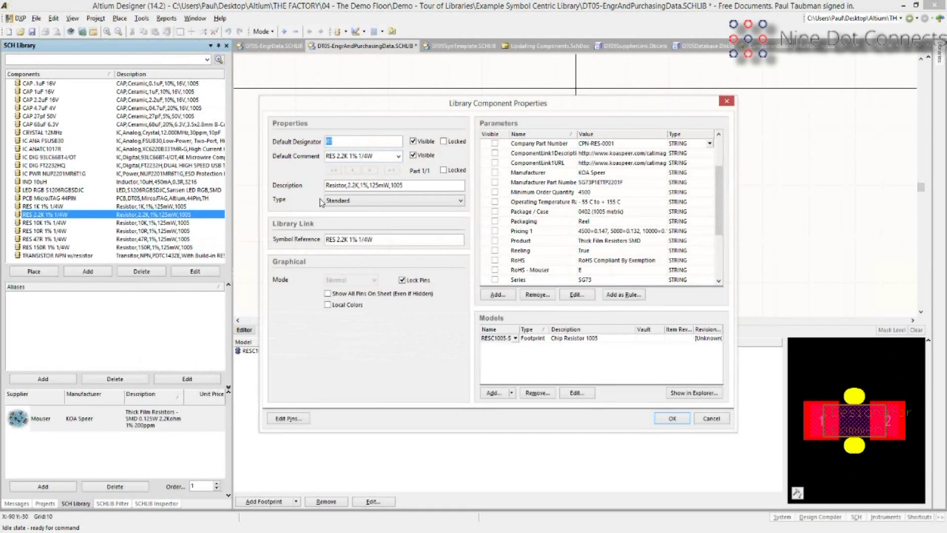
pyautogui.click(716, 419)
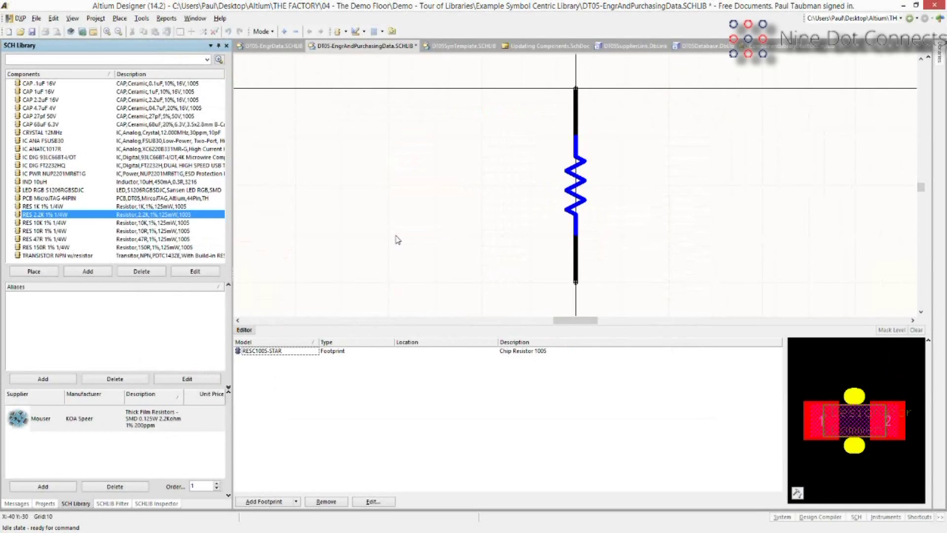
# Open the RESC1005-STAR footprint model for editing and browse the DT05.PcbLib footprints.
pyautogui.click(291, 351)
pyautogui.click(331, 353)
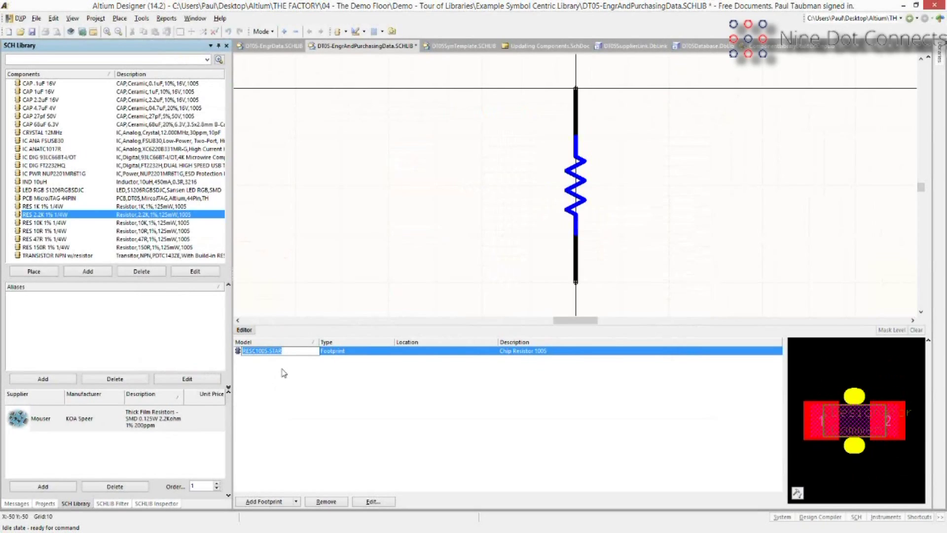
pyautogui.click(282, 368)
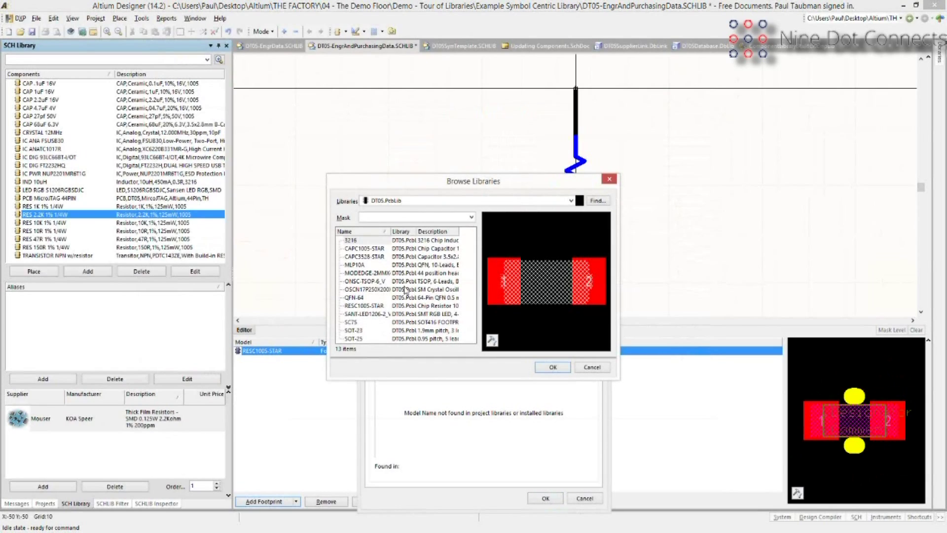
# Preview MODEDGE-2MMX44 with a wider Name column, then cancel, keeping RESC1005-STAR.
pyautogui.click(370, 273)
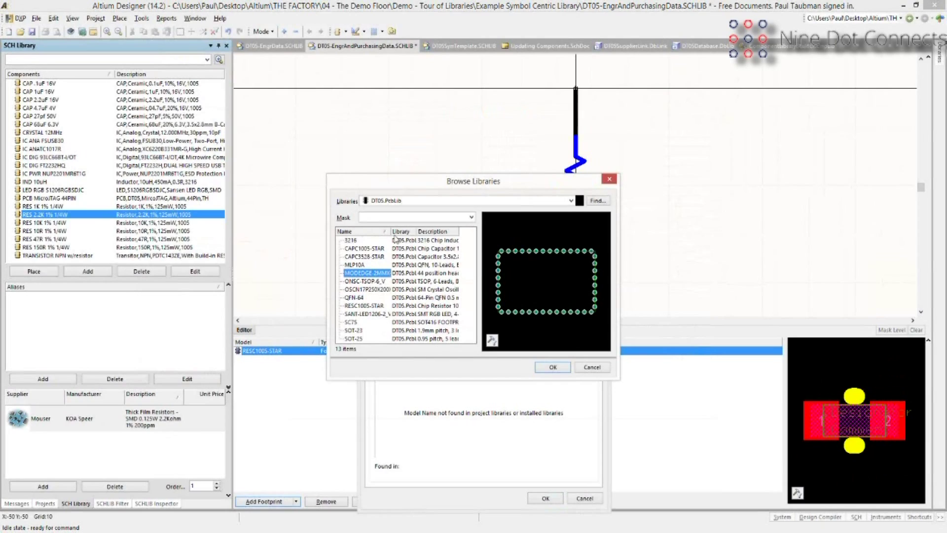
pyautogui.moveTo(392, 231); pyautogui.dragTo(394, 231)
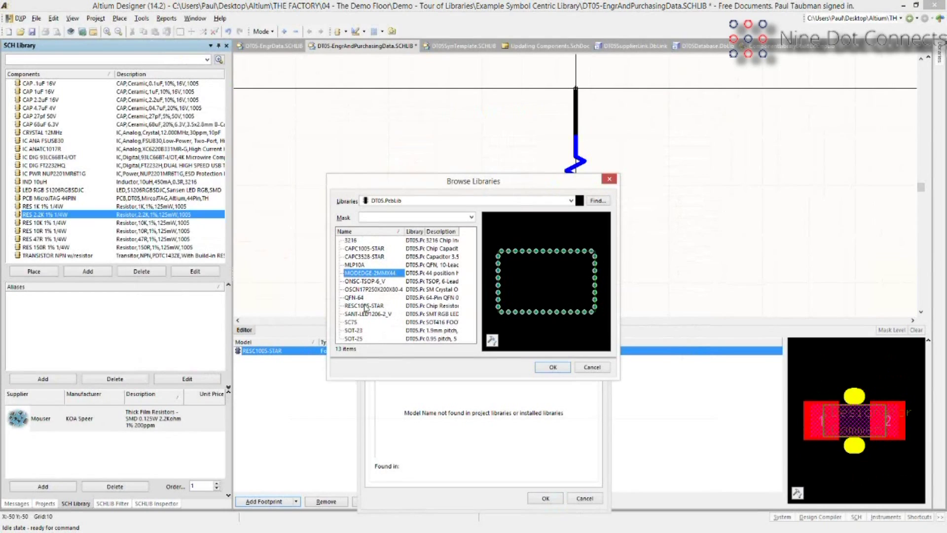
pyautogui.click(592, 368)
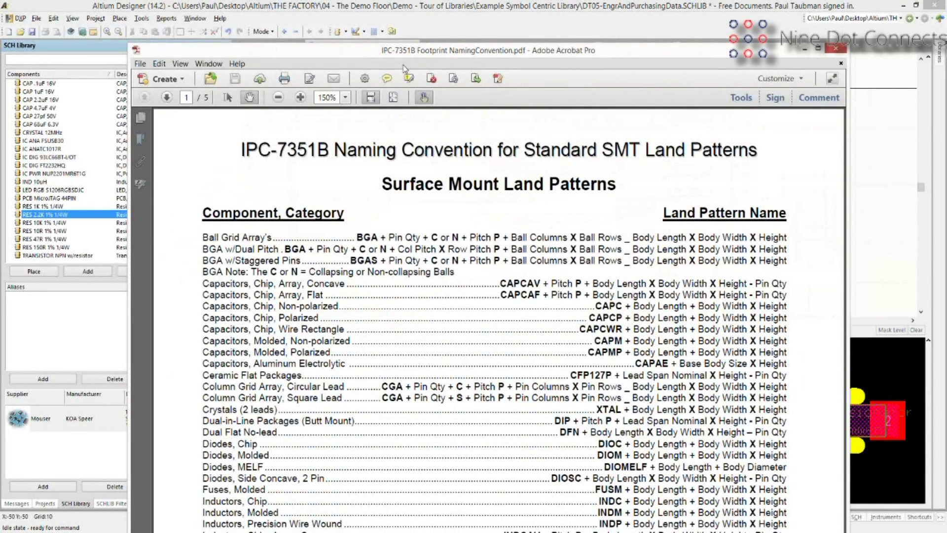
# Reposition the Acrobat window and scroll the IPC-7351B PDF down to the inductor, LED and oscillator rows.
pyautogui.moveTo(360, 50); pyautogui.dragTo(349, 19)
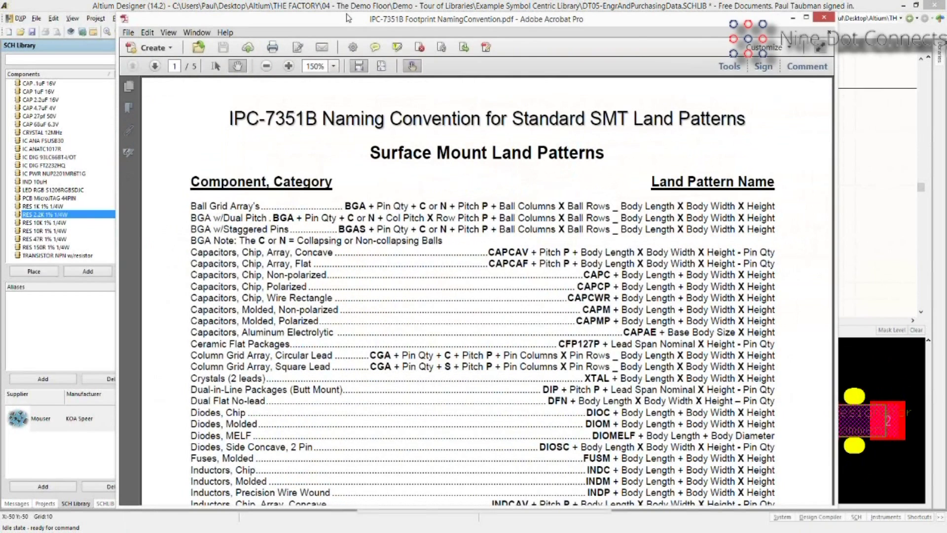
pyautogui.moveTo(348, 19); pyautogui.dragTo(328, 10)
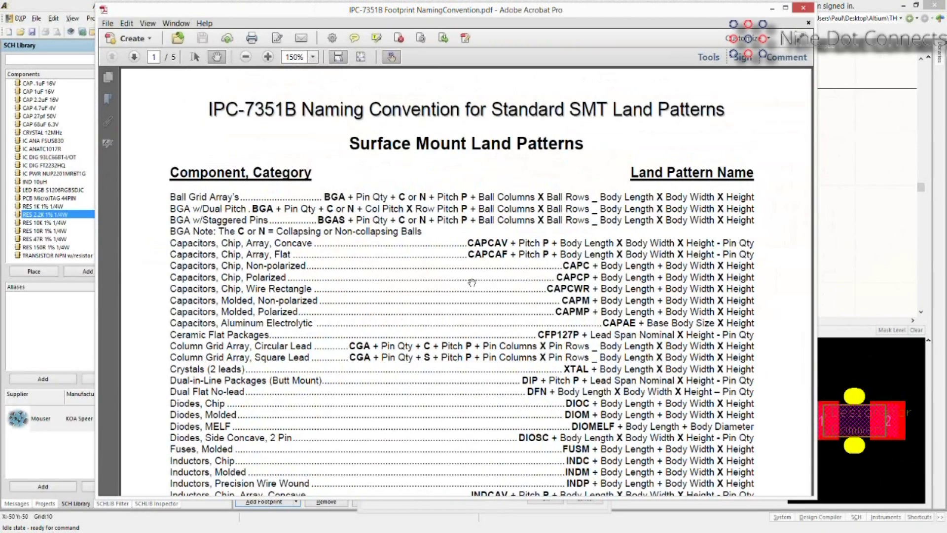
pyautogui.scroll(-3, 472, 282)
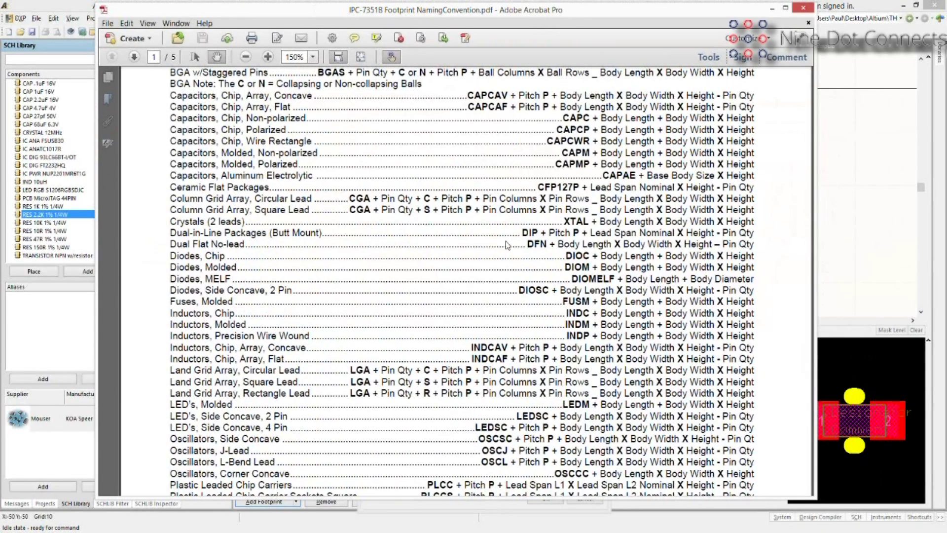
# Cancel the RESC1005-STAR PCB Model dialog unchanged and show the Projects panel file tree.
pyautogui.click(39, 201)
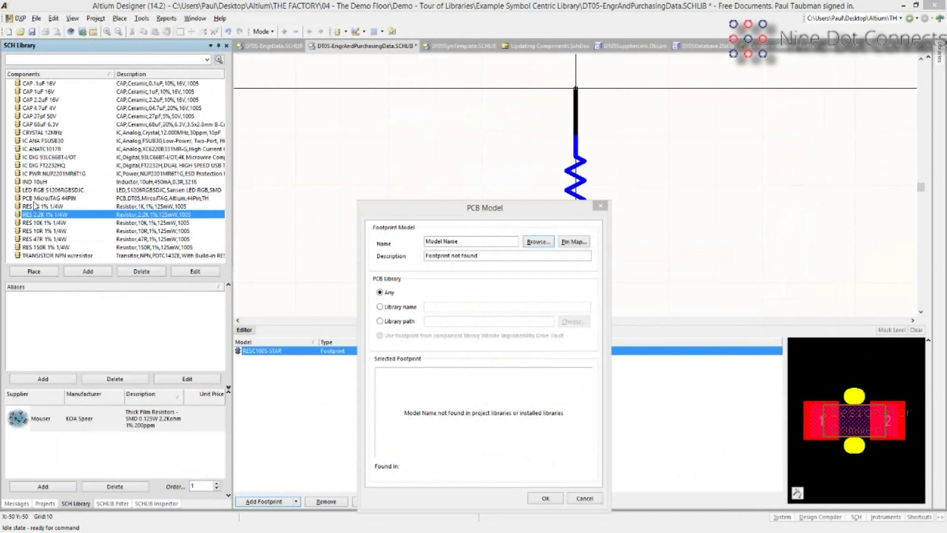
pyautogui.click(584, 498)
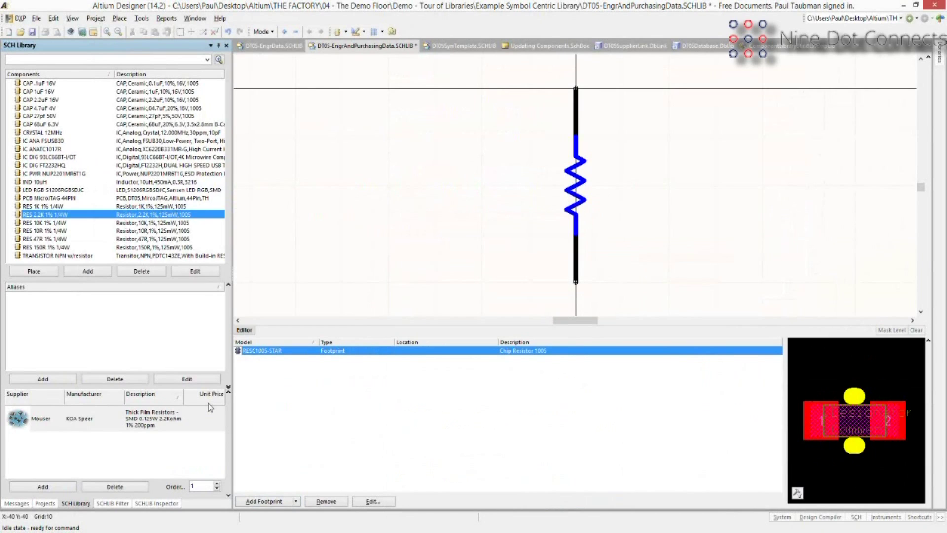
pyautogui.click(45, 503)
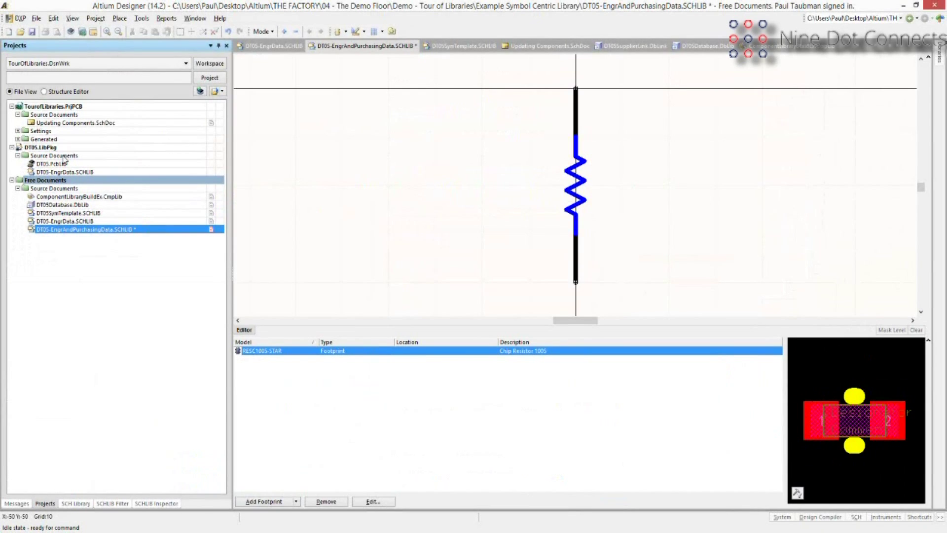
# Add a new Integrated Library to the workspace and compile DT05.LibPkg into an integrated library.
pyautogui.click(37, 18)
pyautogui.moveTo(128, 31)
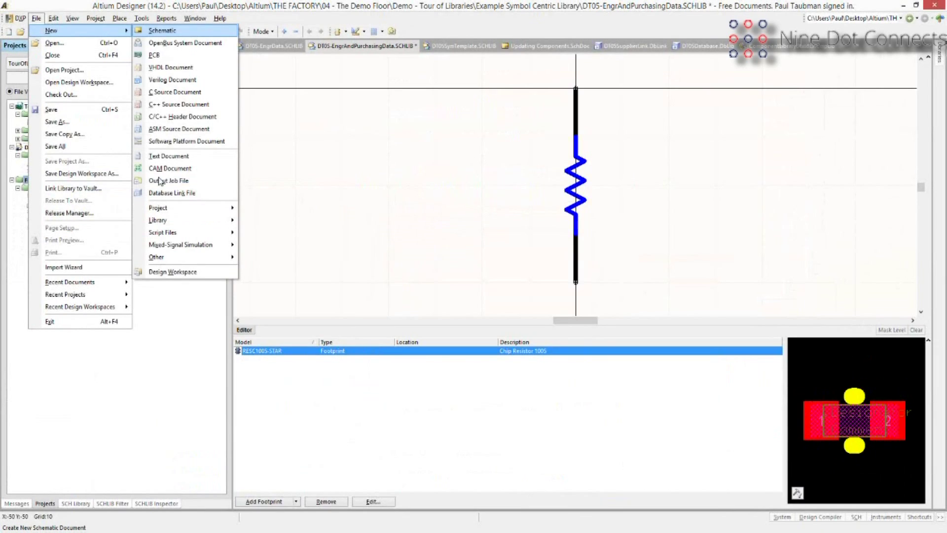
pyautogui.moveTo(173, 216)
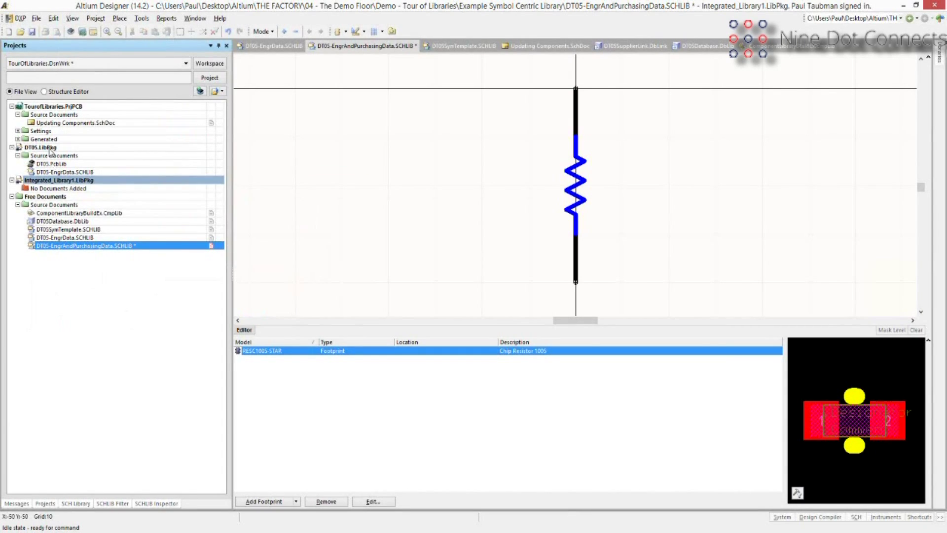
pyautogui.rightClick(51, 148)
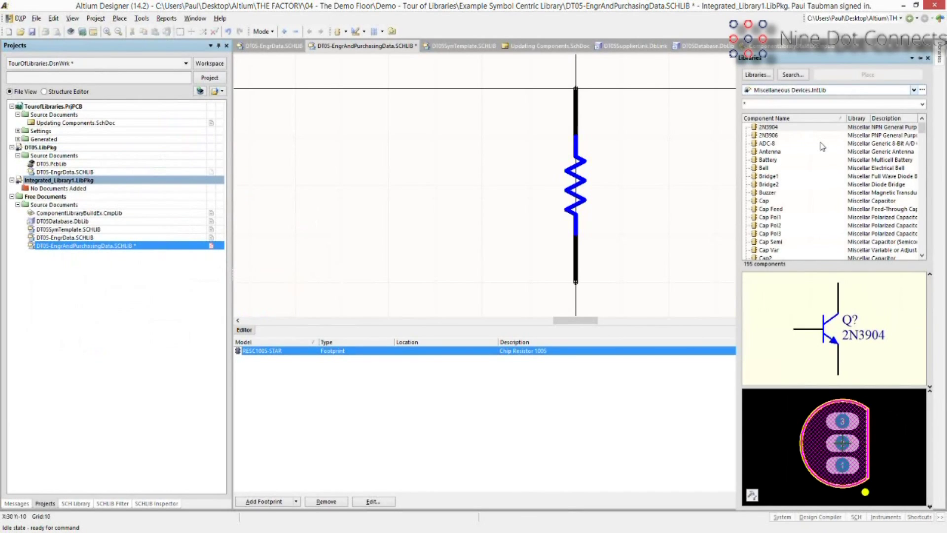
# Browse the 22 components of DT05.IntLib and move the Demo - Tour of Libraries Explorer window.
pyautogui.click(779, 255)
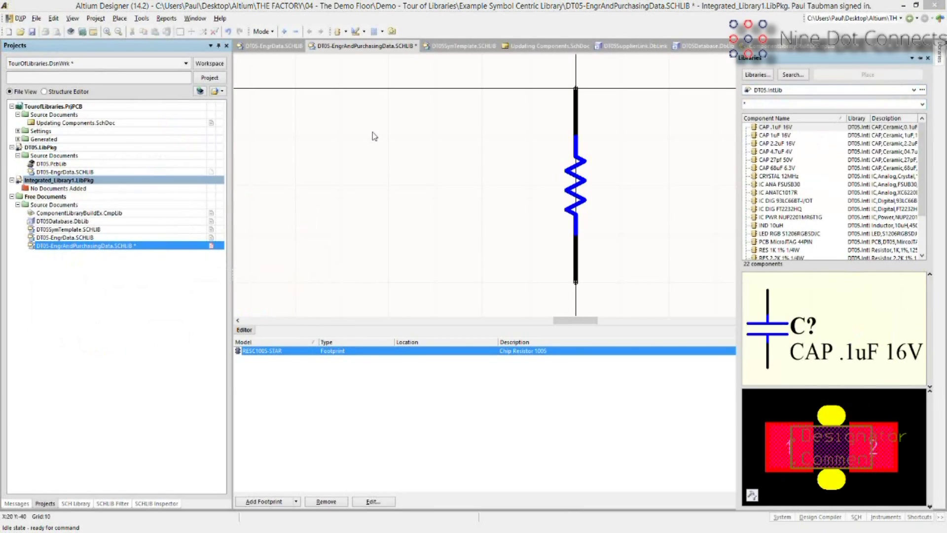
pyautogui.moveTo(449, 128); pyautogui.dragTo(526, 65)
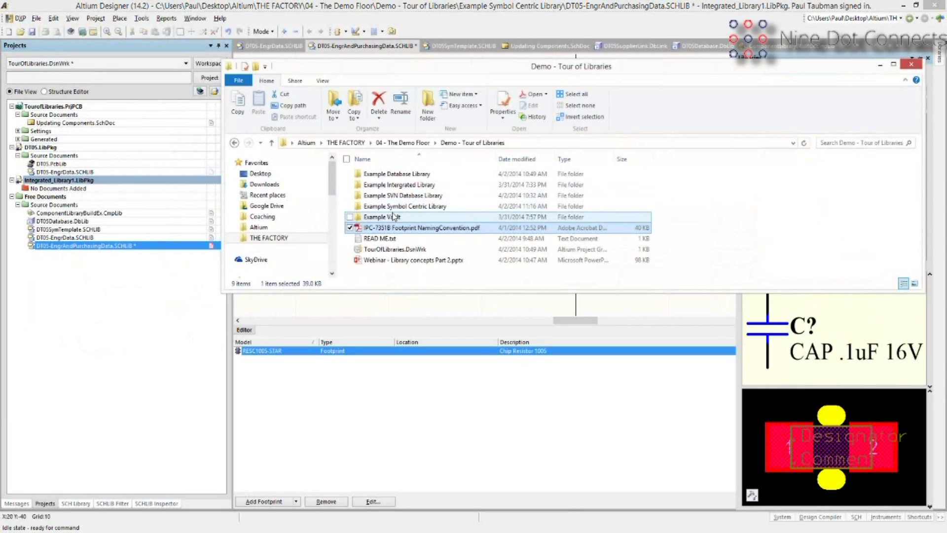
# Open Example Intergrated Library\Project Outputs for DT05 and select the compiled DT05.IntLib.
pyautogui.doubleClick(394, 186)
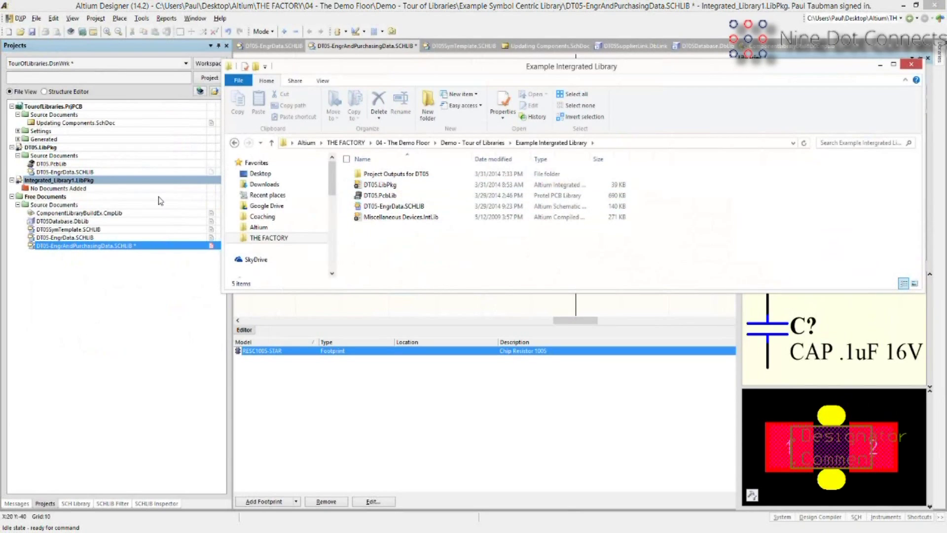
pyautogui.click(385, 176)
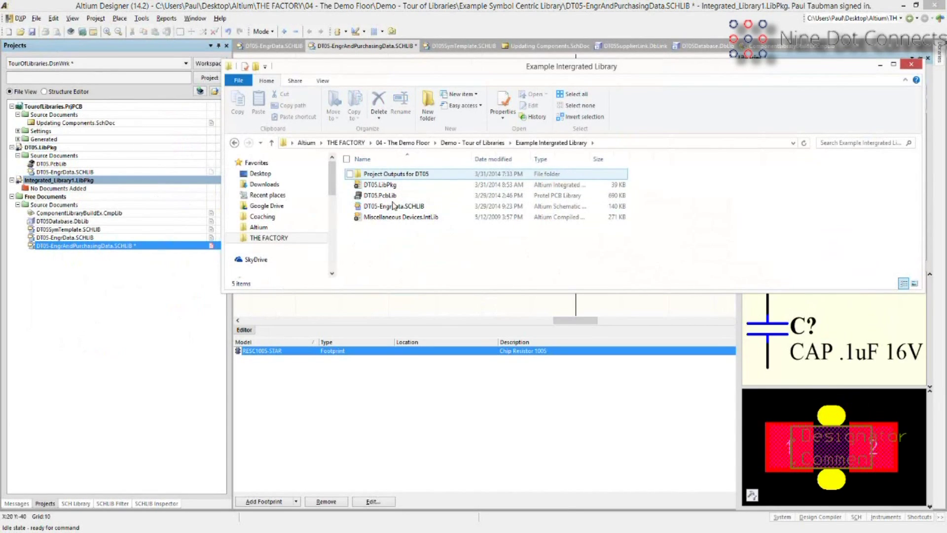
pyautogui.doubleClick(380, 175)
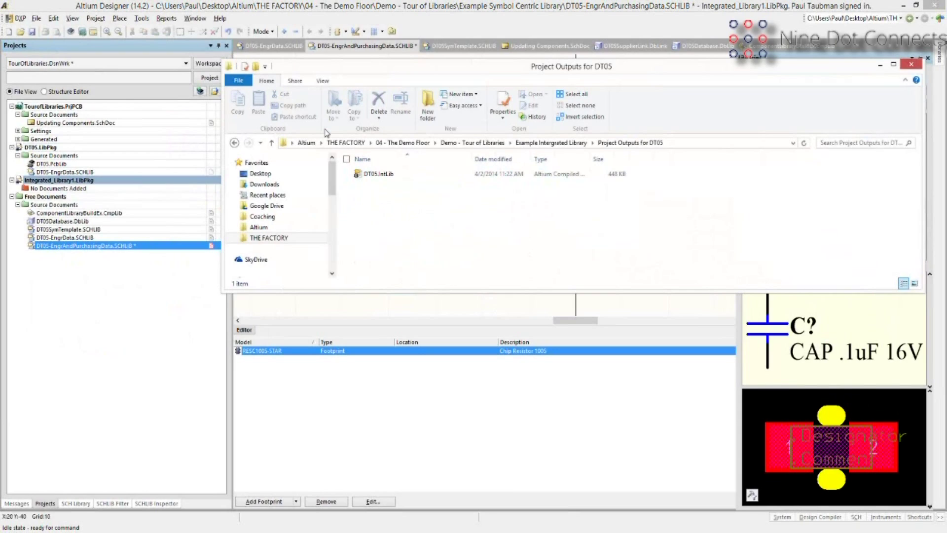
pyautogui.click(369, 175)
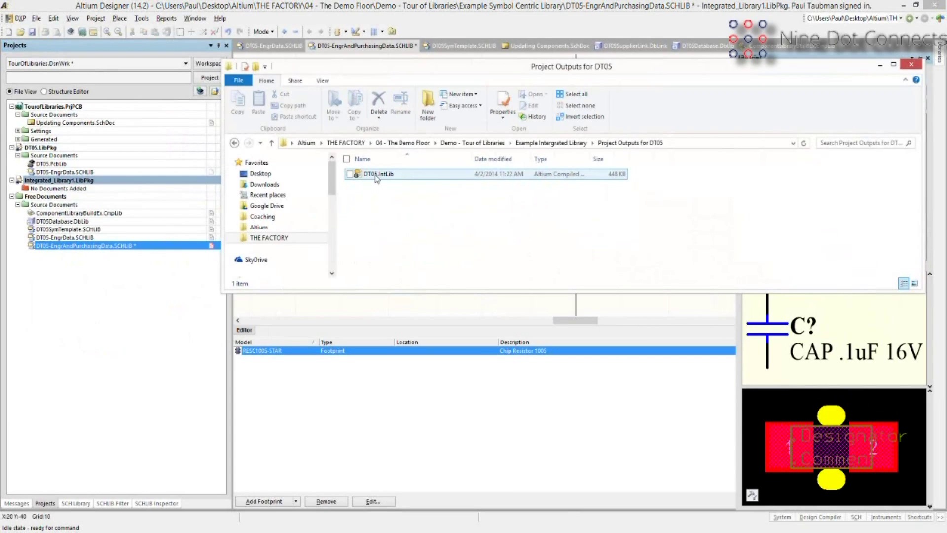
pyautogui.click(528, 143)
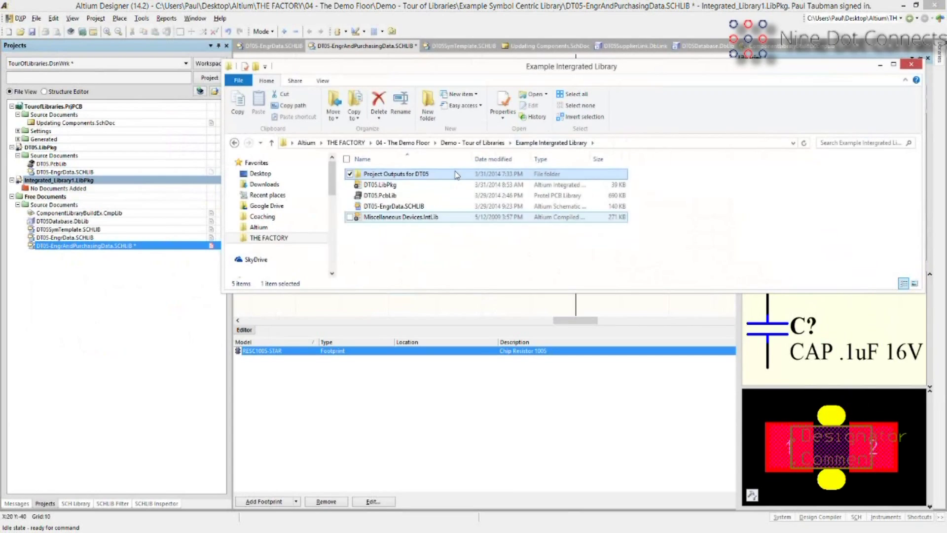
pyautogui.press('Return')
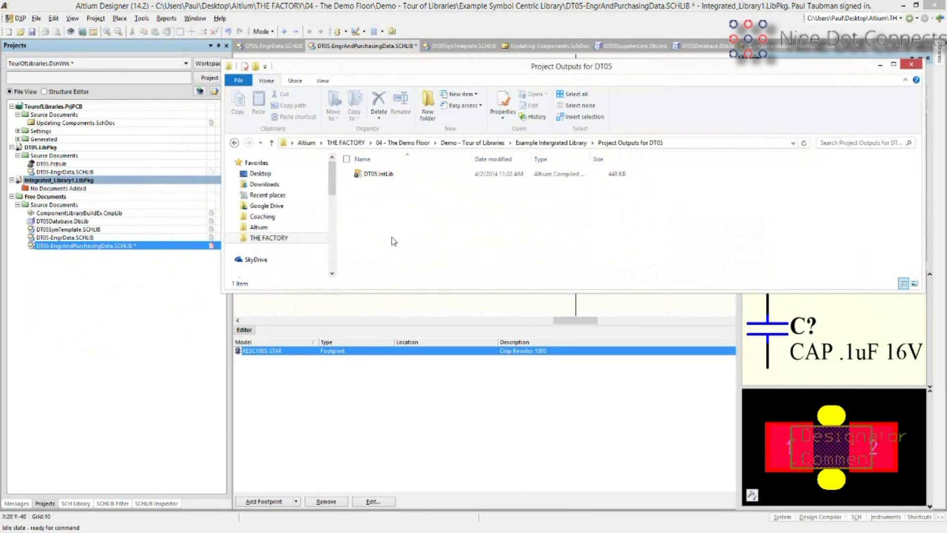
pyautogui.click(384, 179)
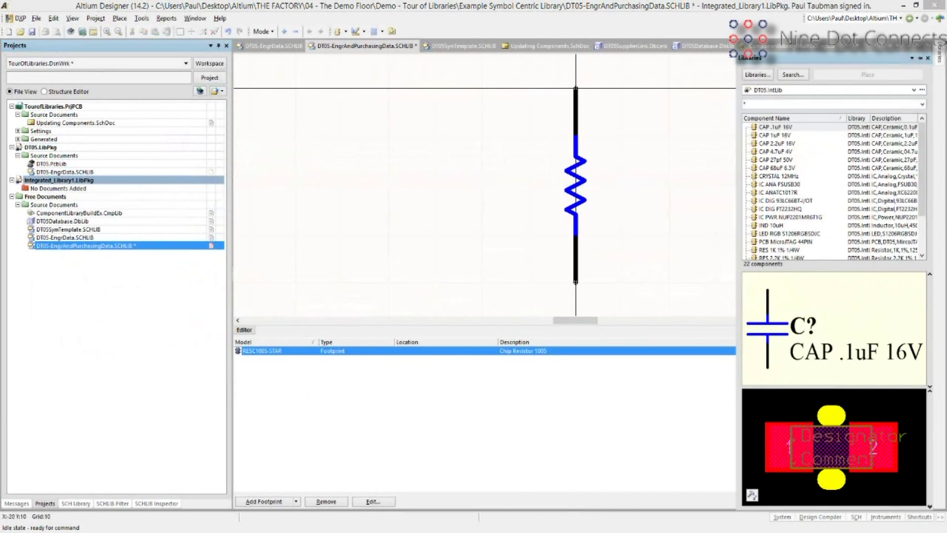
# Bring Altium forward, then move the Access DT05database Components table into view.
pyautogui.click(105, 292)
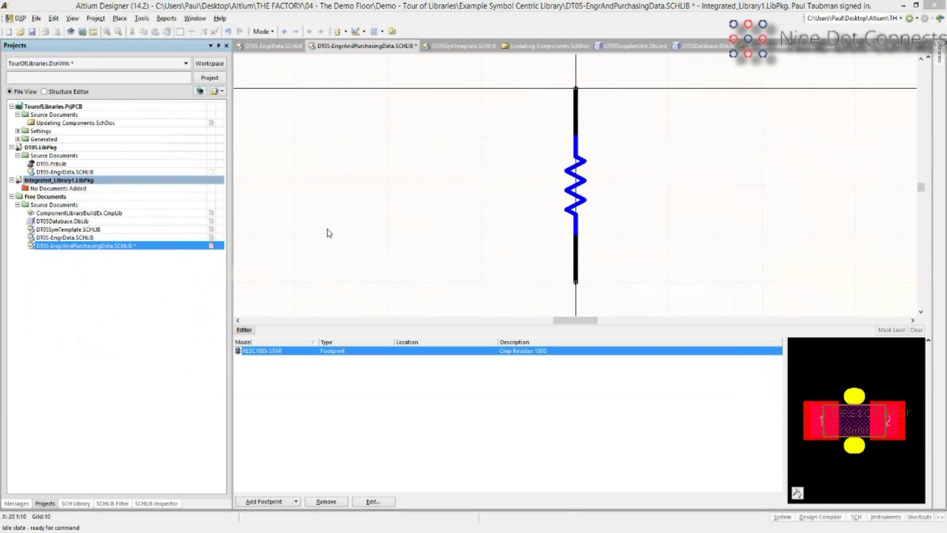
pyautogui.moveTo(328, 232); pyautogui.dragTo(383, 65)
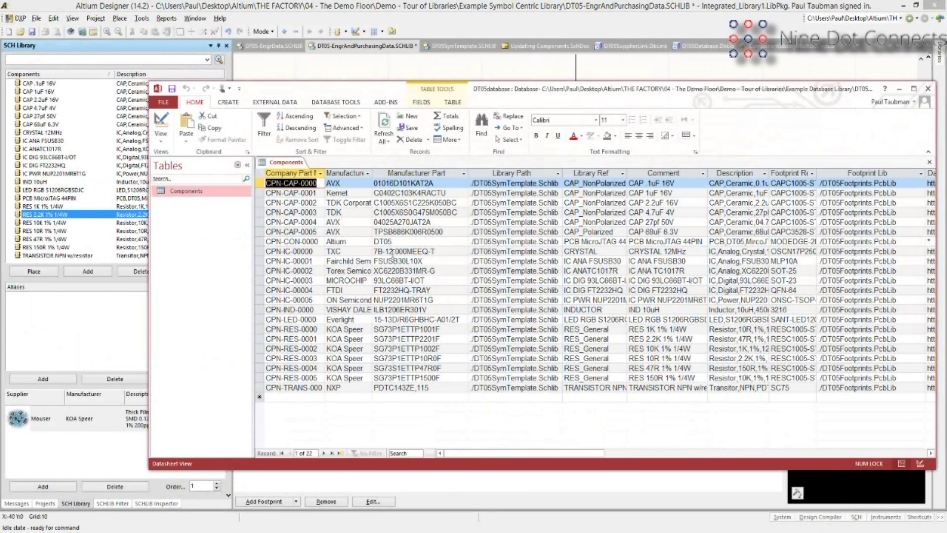
pyautogui.click(407, 173)
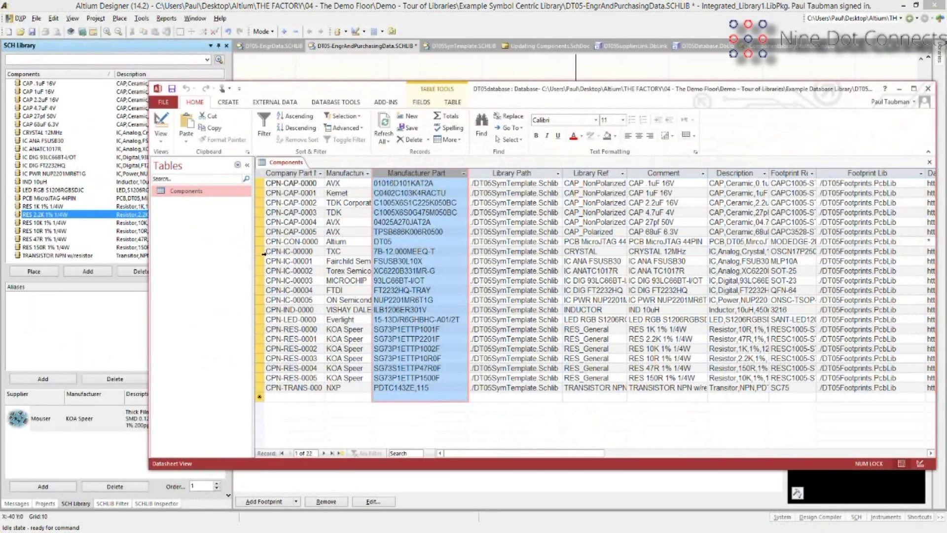
pyautogui.click(314, 251)
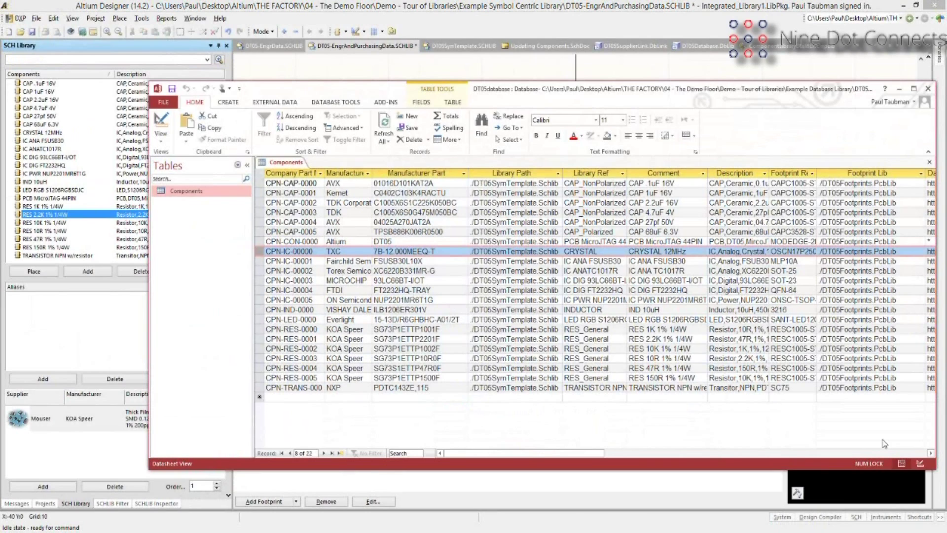
# Scroll through the datasheet, package and tolerance columns, then move Access aside for Altium.
pyautogui.click(930, 453)
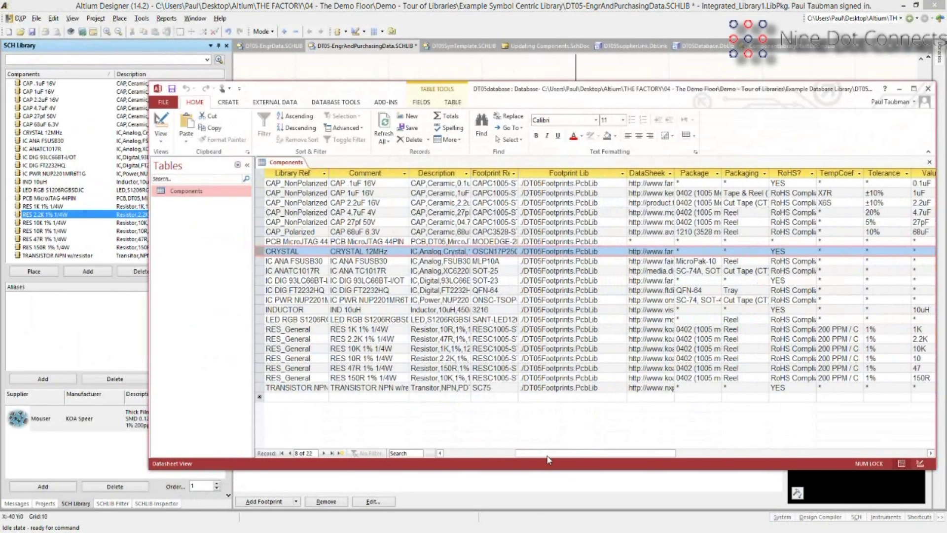
pyautogui.moveTo(548, 454); pyautogui.dragTo(476, 453)
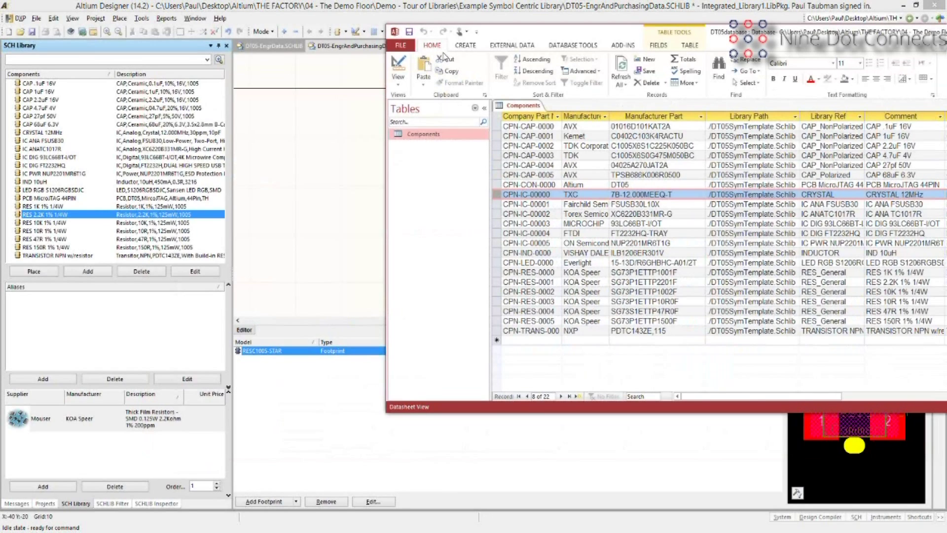
pyautogui.moveTo(572, 36); pyautogui.dragTo(442, 52)
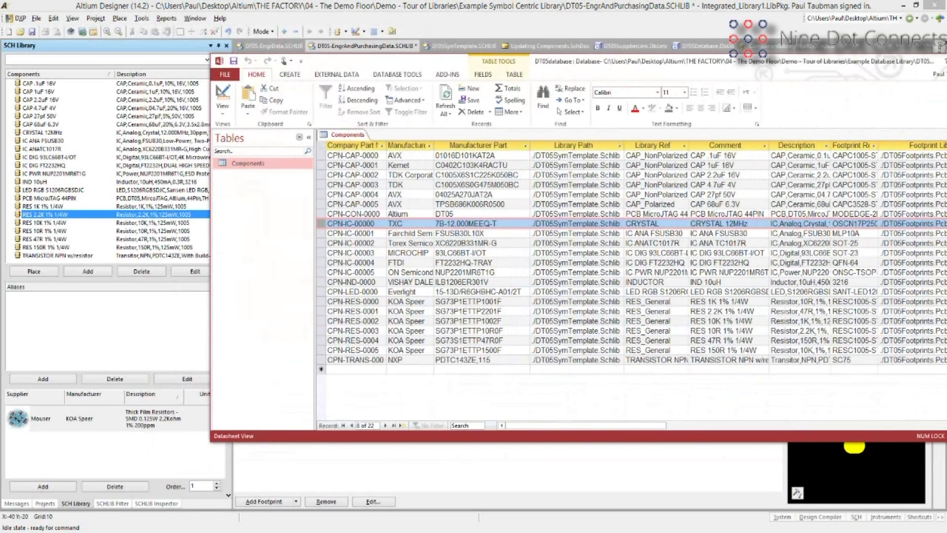
pyautogui.click(47, 488)
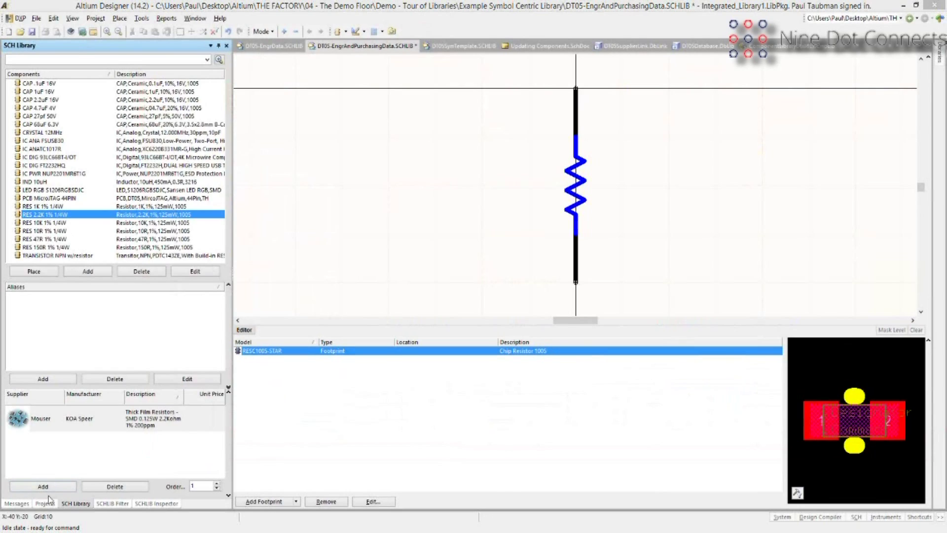
# Open DT05SymTemplate.SCHLIB from the Projects panel and zoom in on its template symbol.
pyautogui.click(45, 503)
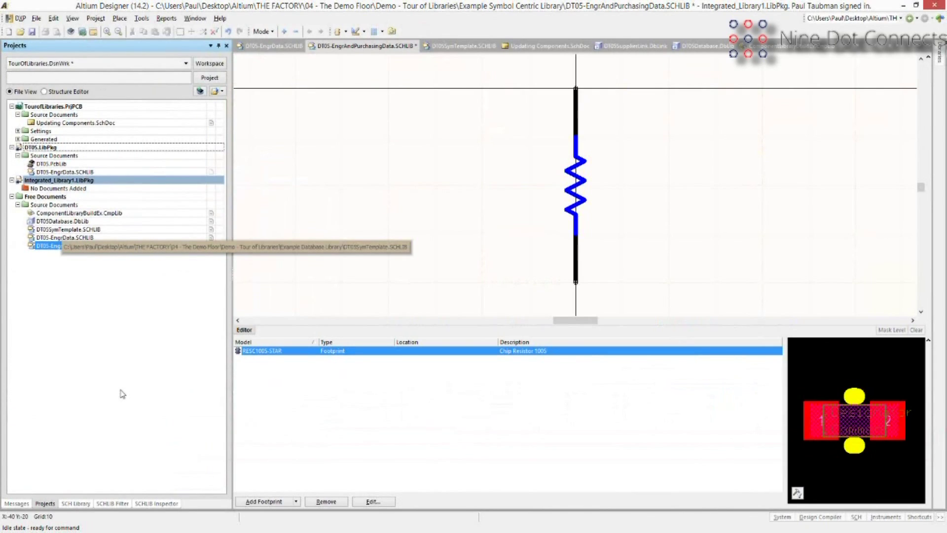
pyautogui.click(68, 229)
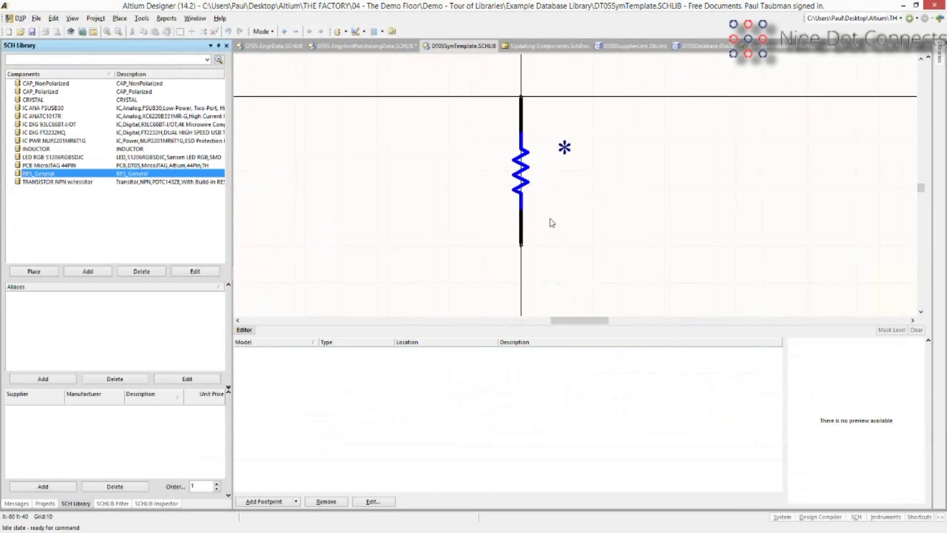
pyautogui.keyDown('ctrl'); pyautogui.scroll(1, 549, 218); pyautogui.keyUp('ctrl')
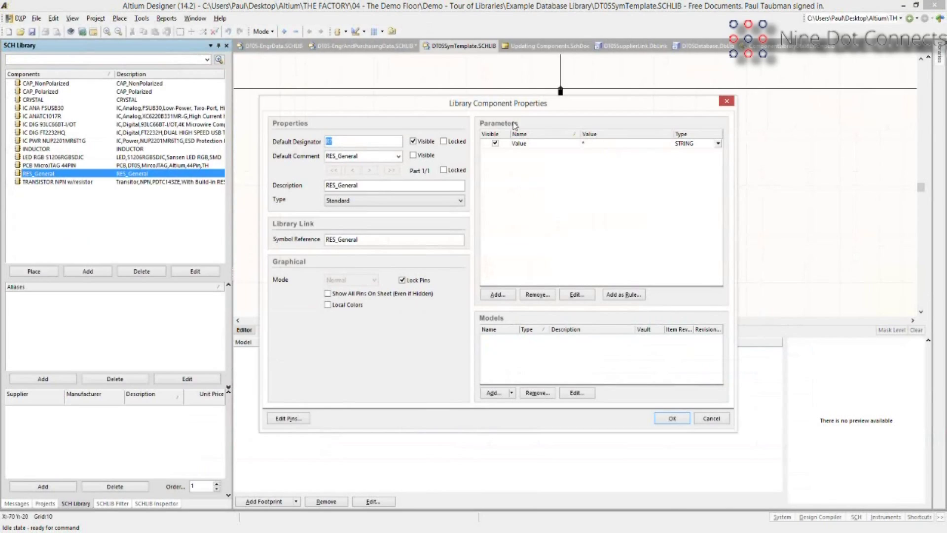
# Inspect RES_General's * Value parameter and cancel its properties dialog unchanged.
pyautogui.click(531, 166)
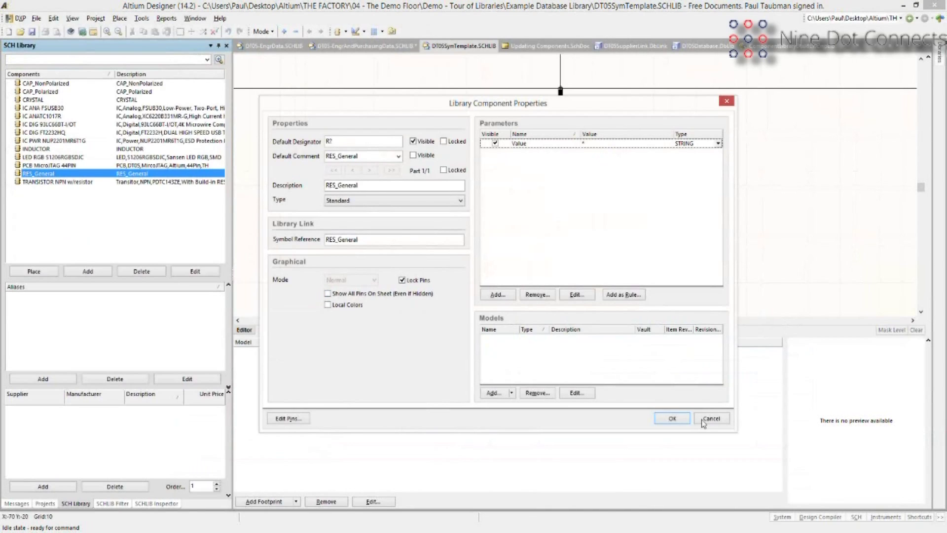
pyautogui.press('Escape')
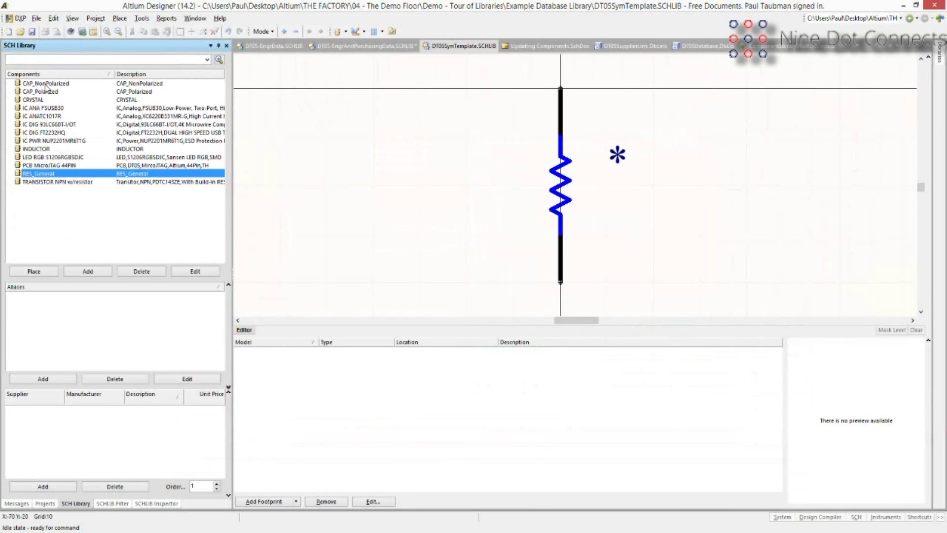
# Browse CAP_Polarized, IC ANA FSUSB30, IC PWR NUP2201MR6T1G and LED RGB symbols, then return to Access.
pyautogui.click(45, 91)
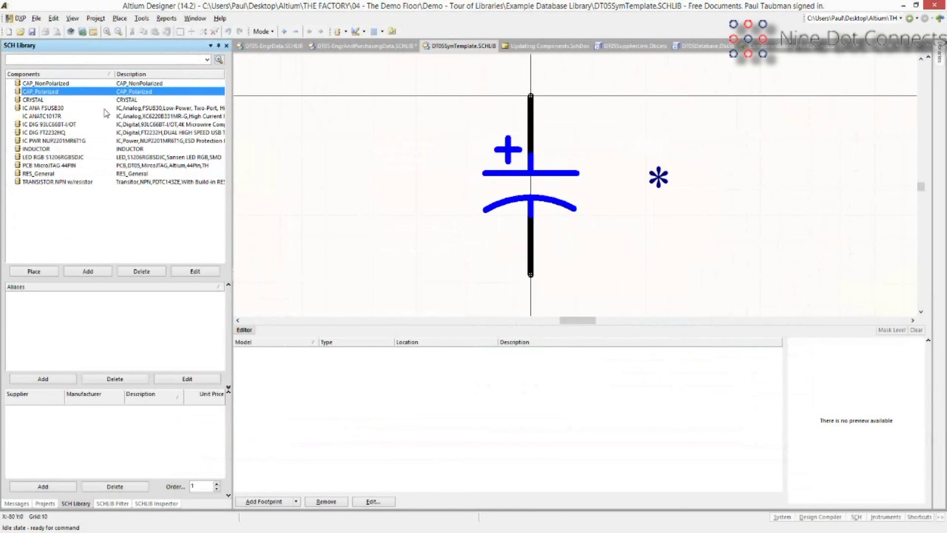
pyautogui.click(105, 108)
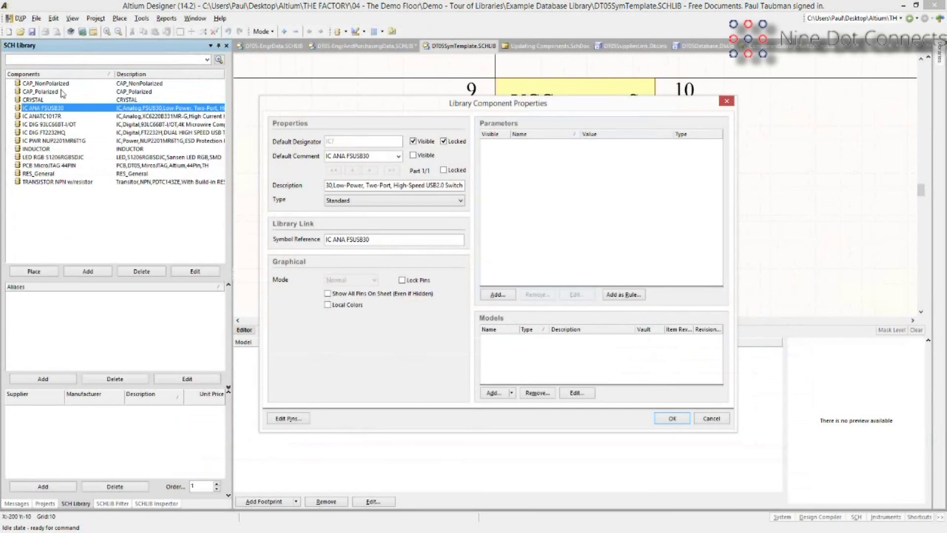
pyautogui.click(720, 420)
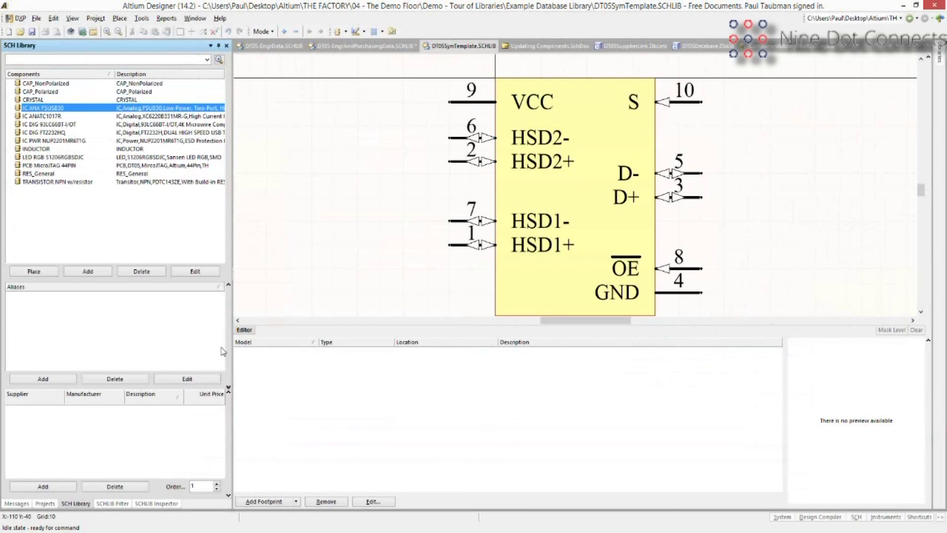
pyautogui.click(99, 140)
pyautogui.click(146, 157)
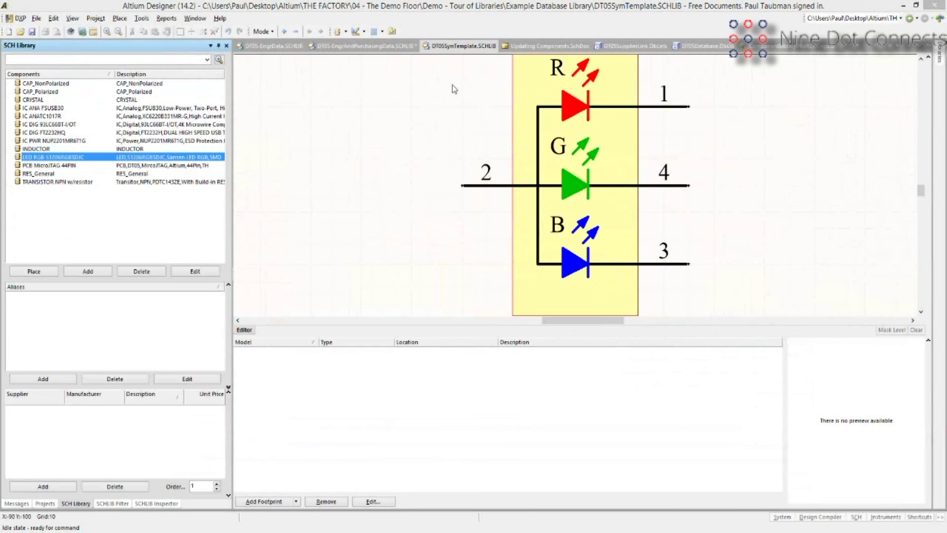
pyautogui.hotkey('alt', 'Tab')
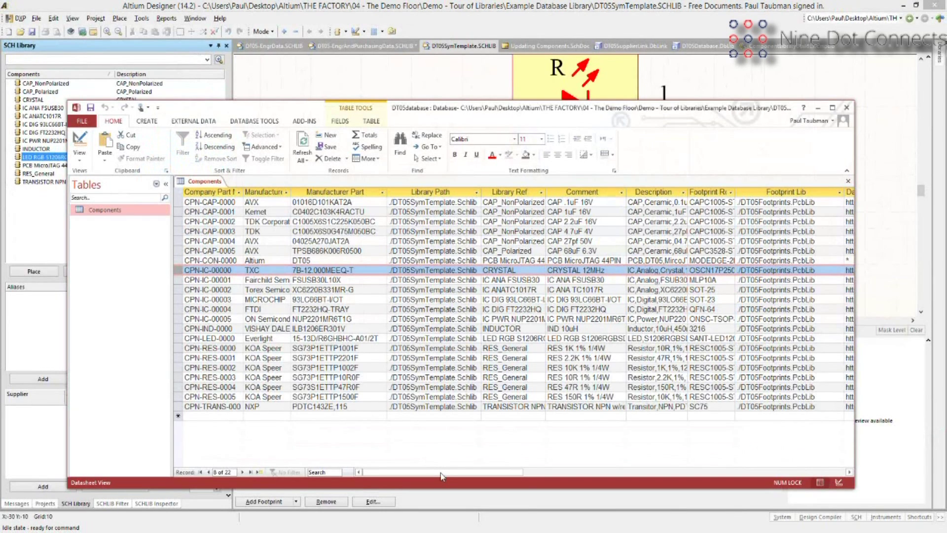
# Scroll the Components datasheet right to show the DataSheet, Package, RoHS?, Tolerance and Value columns.
pyautogui.moveTo(442, 473); pyautogui.dragTo(470, 484)
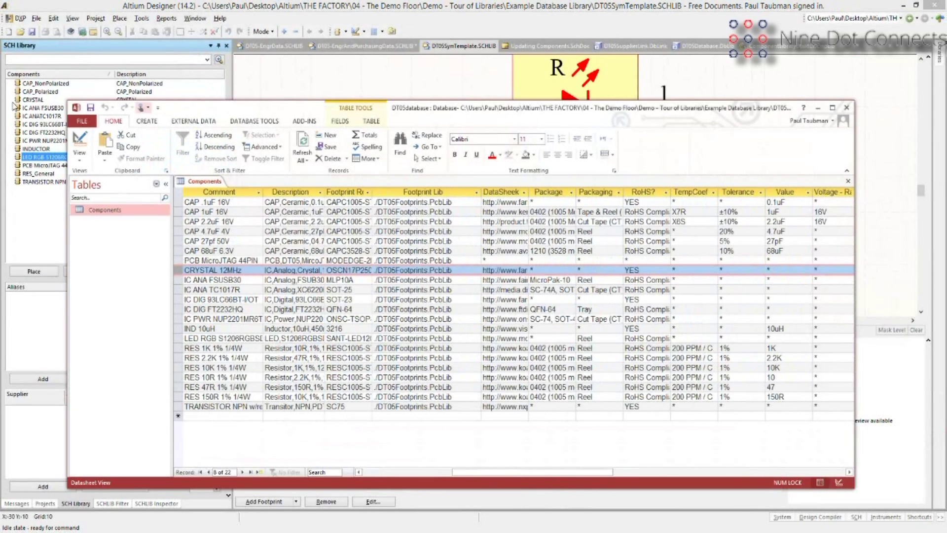
# Shift the Access database window aside to reveal the library components, then move it back.
pyautogui.moveTo(192, 107); pyautogui.dragTo(296, 116)
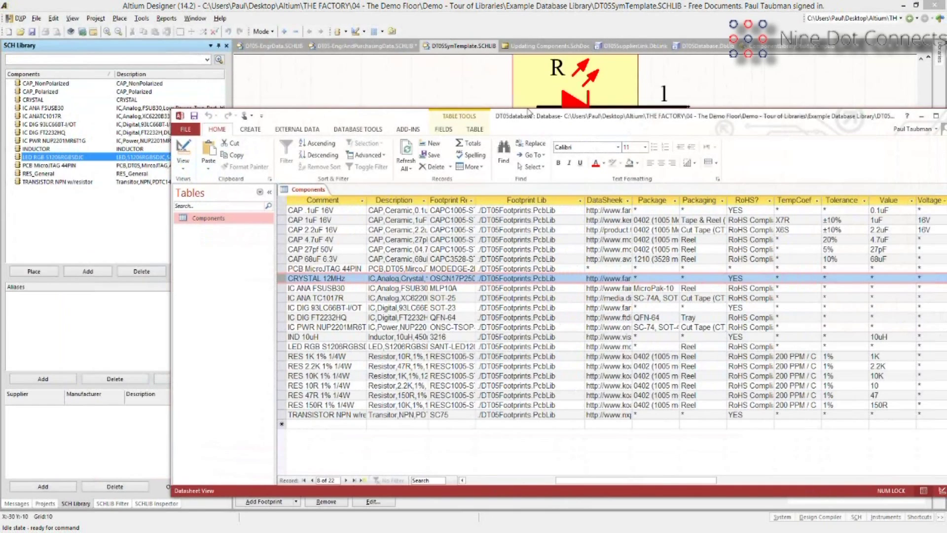
pyautogui.moveTo(527, 113); pyautogui.dragTo(436, 104)
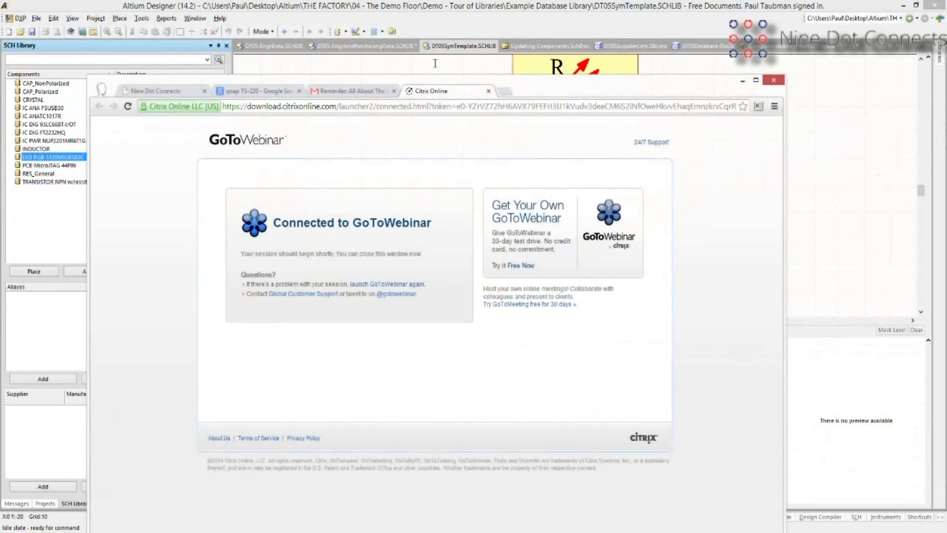
# Raise the Chrome window and switch past the qnap search tab to the Nine Dot Connects tab.
pyautogui.moveTo(262, 93); pyautogui.dragTo(271, 47)
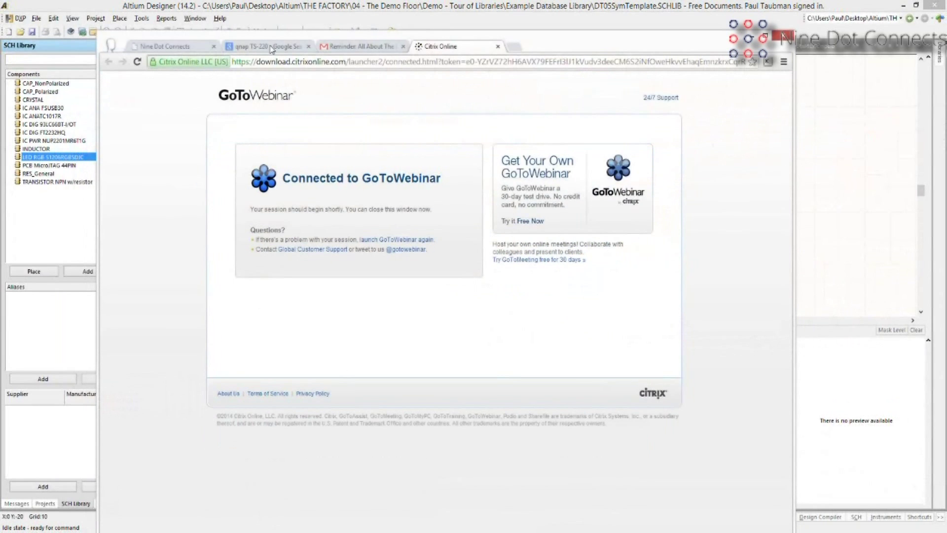
pyautogui.click(271, 47)
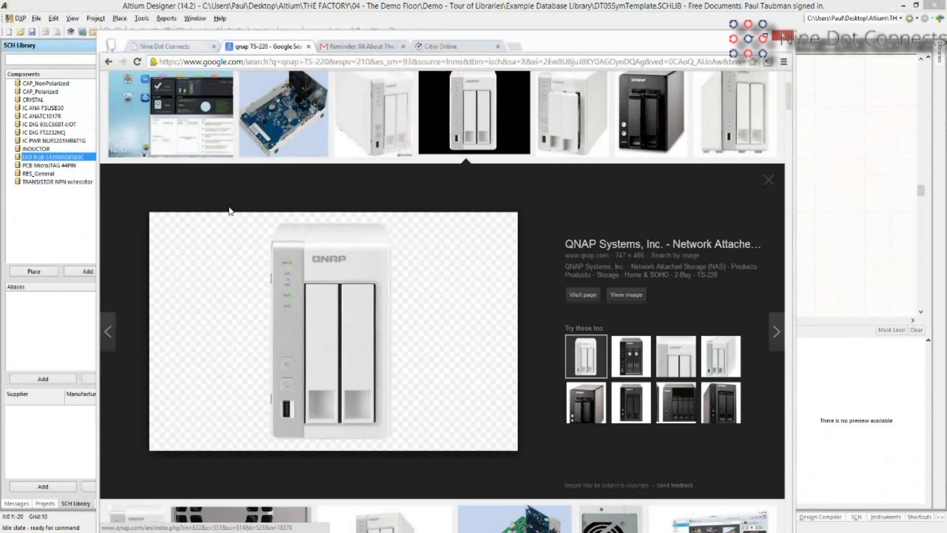
pyautogui.click(170, 47)
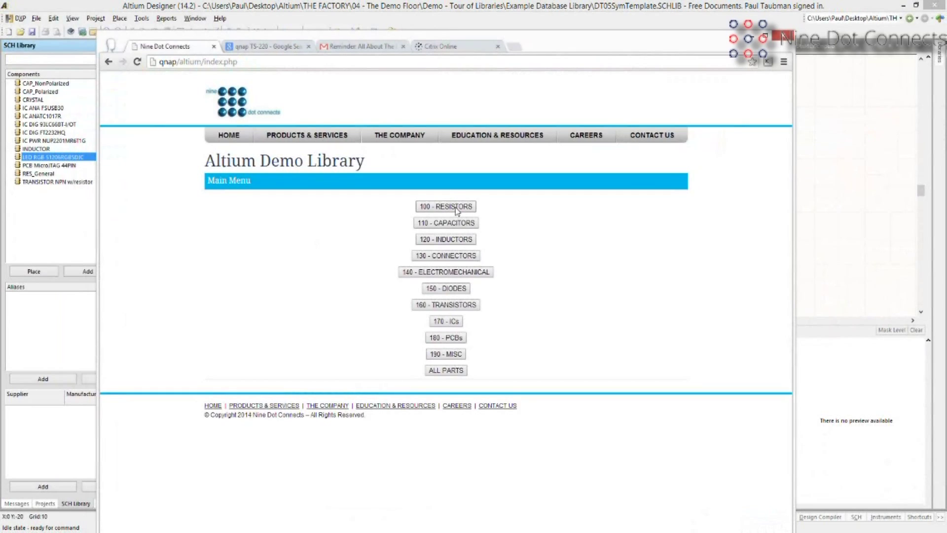
# Open the 100 - RESISTORS parts list and start a new resistor with Add Part.
pyautogui.click(456, 207)
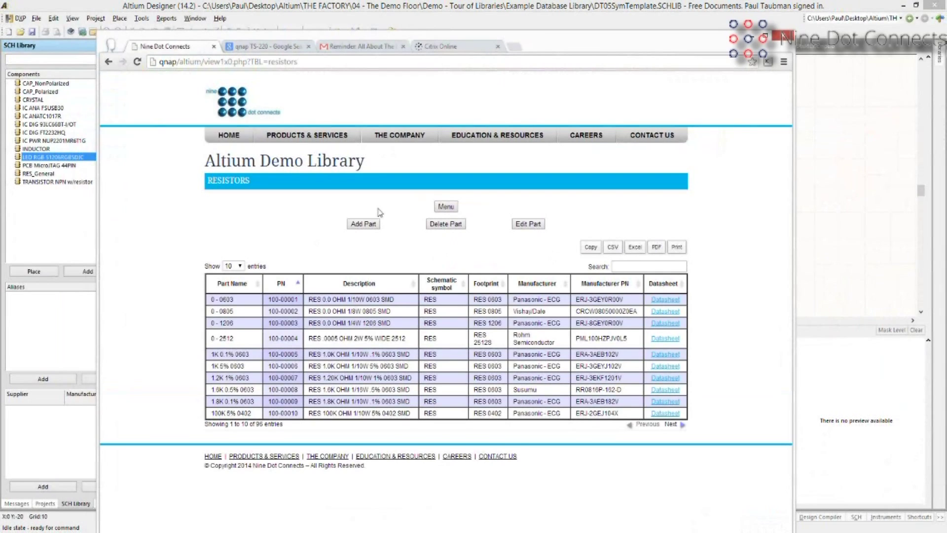
pyautogui.click(364, 224)
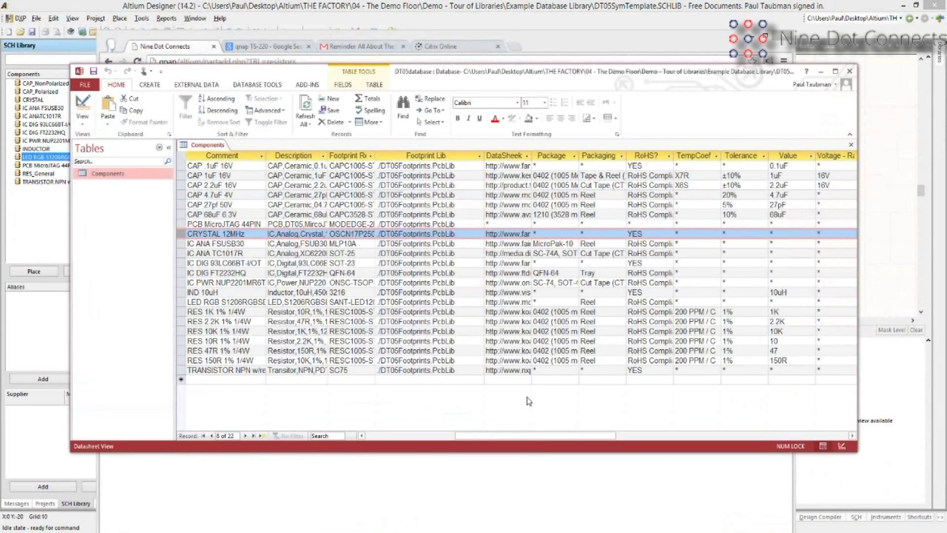
# Drag the DT05database Access window off screen to expose the Add RESISTORS form.
pyautogui.moveTo(545, 72); pyautogui.dragTo(523, 523)
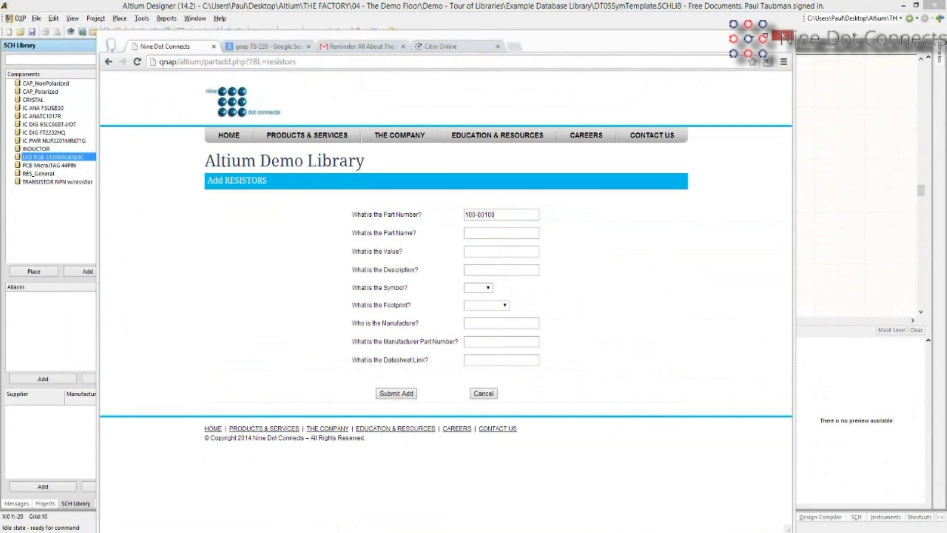
# Minimize Chrome to reveal the LED RGB template symbol in Altium's SCH Library editor.
pyautogui.click(751, 36)
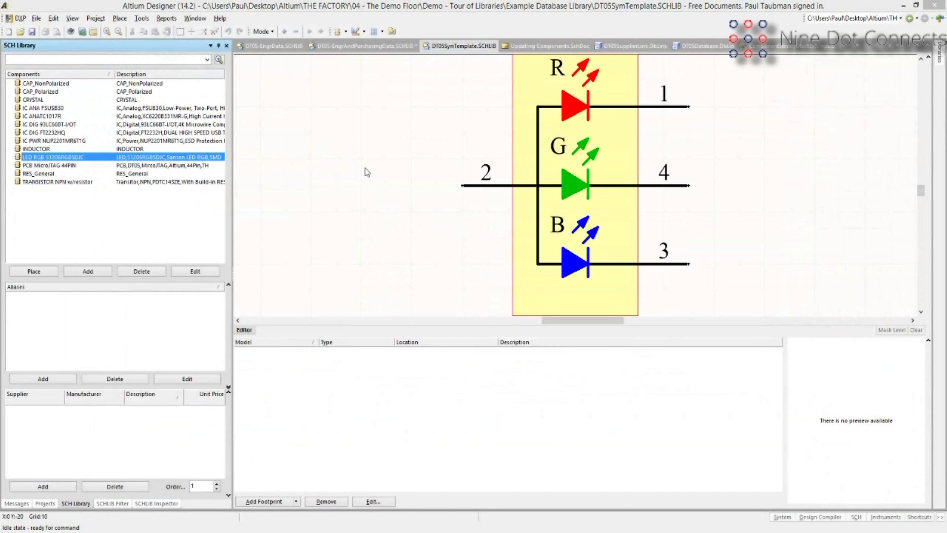
# Bring up MySQL Workbench showing the 43-row SELECT * FROM parts.capacitors results.
pyautogui.moveTo(365, 168); pyautogui.dragTo(388, 23)
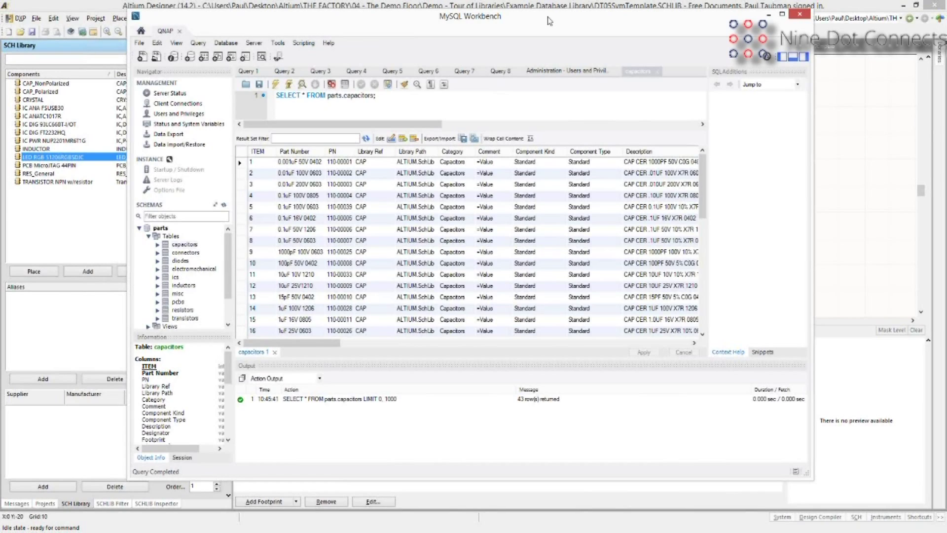
# Minimize MySQL Workbench to reveal the Updating Components.SchDoc schematic in Altium.
pyautogui.click(51, 482)
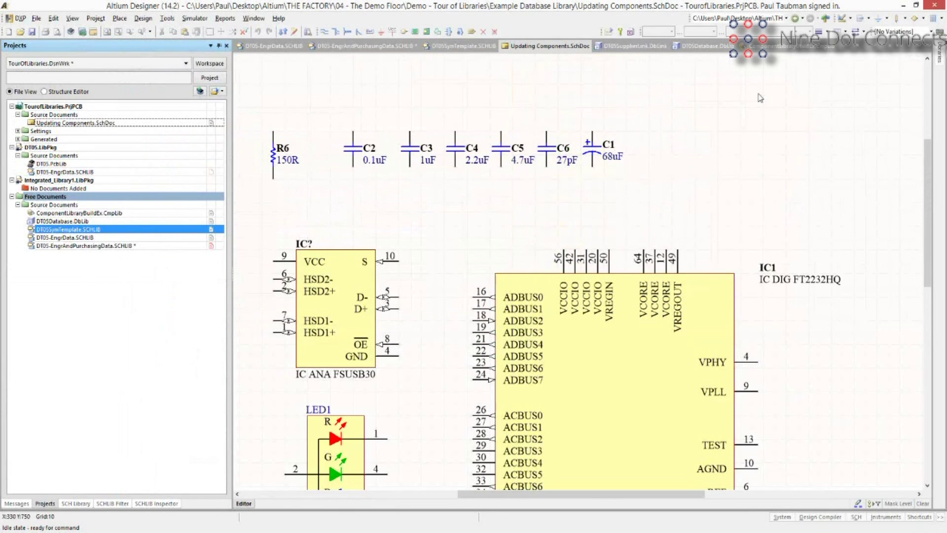
# In the Libraries panel, review installed libraries, then switch from capacitors to Altium.DbLib - electromechanical.
pyautogui.click(938, 55)
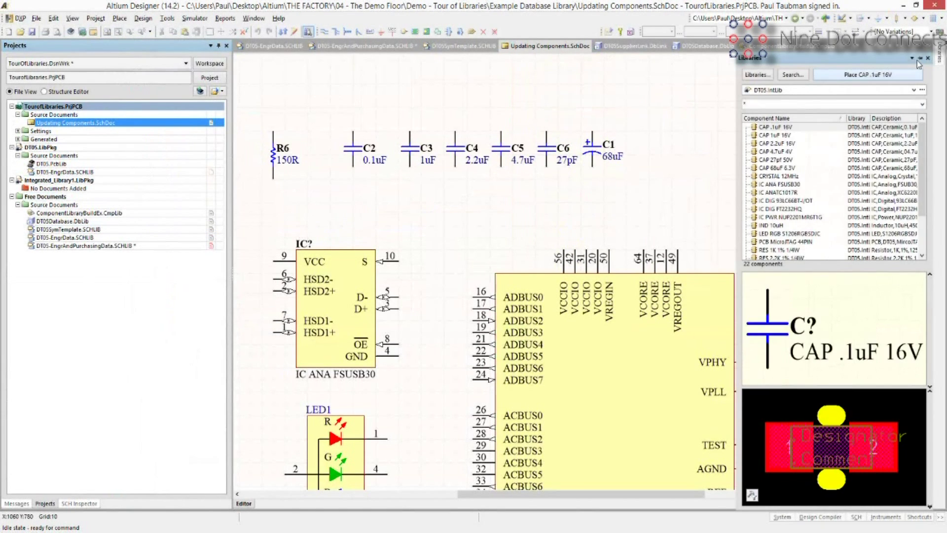
pyautogui.click(794, 63)
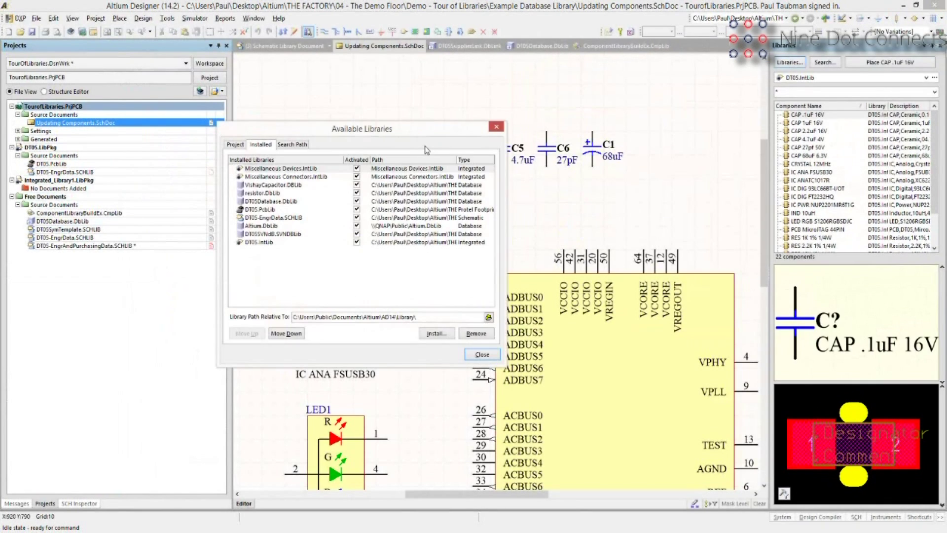
pyautogui.click(496, 127)
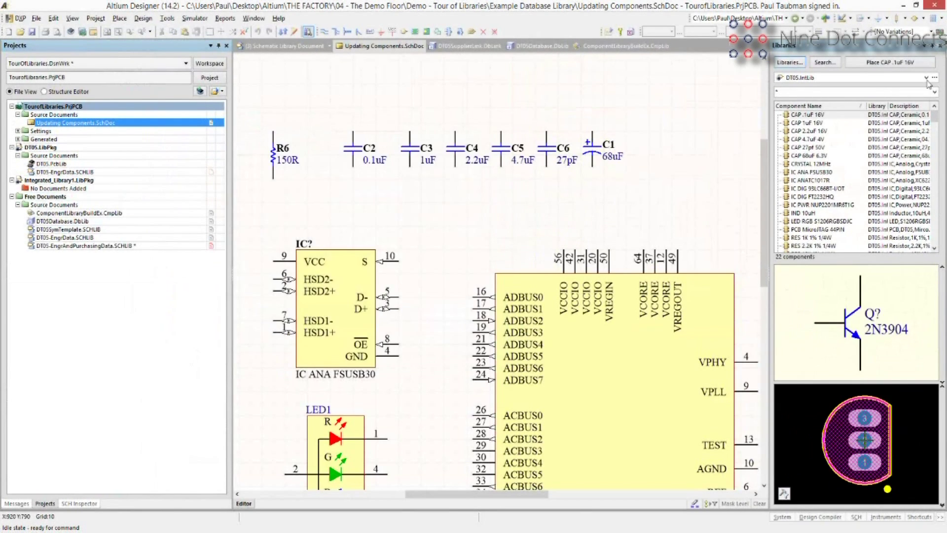
pyautogui.click(927, 79)
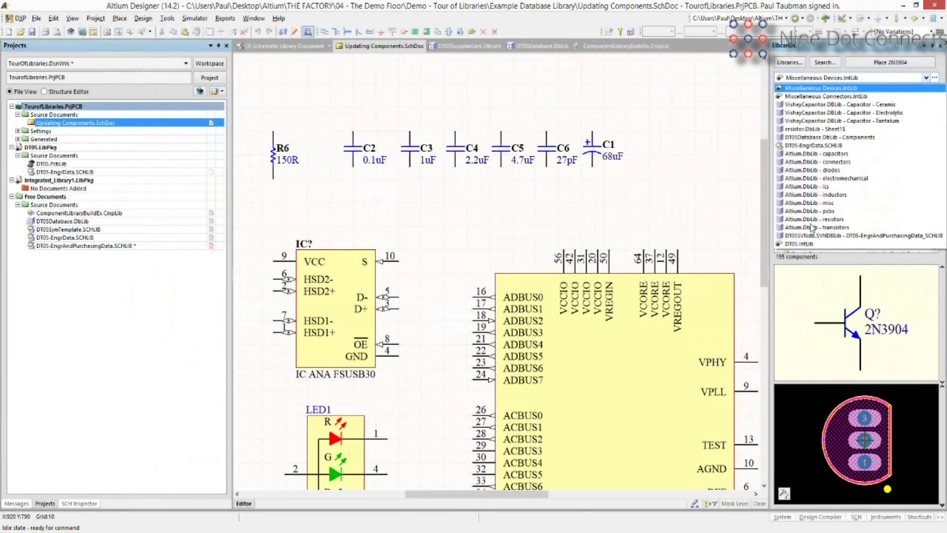
pyautogui.click(810, 155)
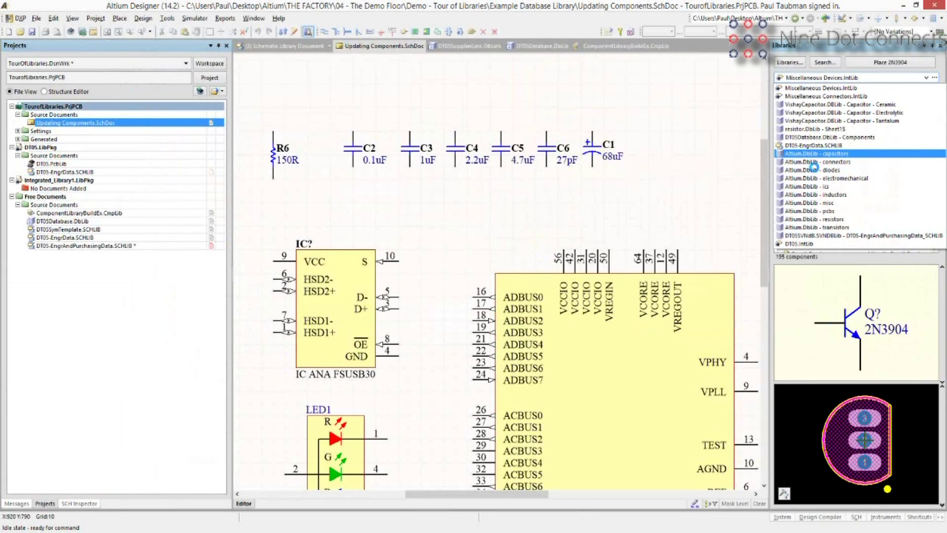
pyautogui.click(817, 177)
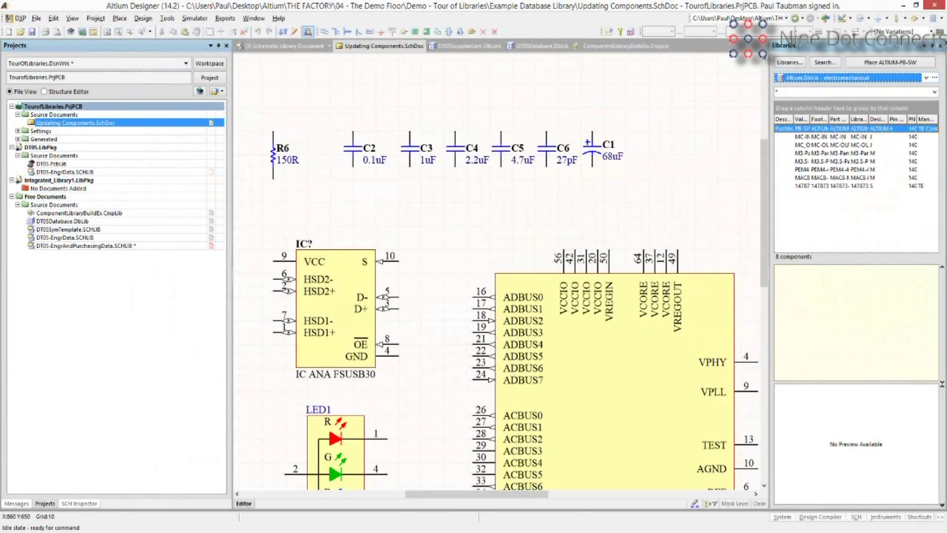
pyautogui.hotkey('alt', 'Tab')
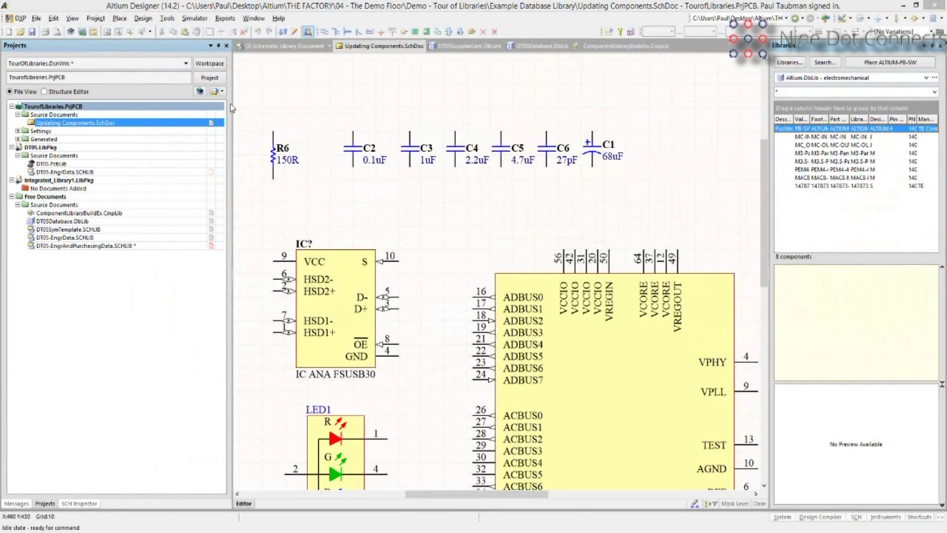
pyautogui.hotkey('alt', 'Tab')
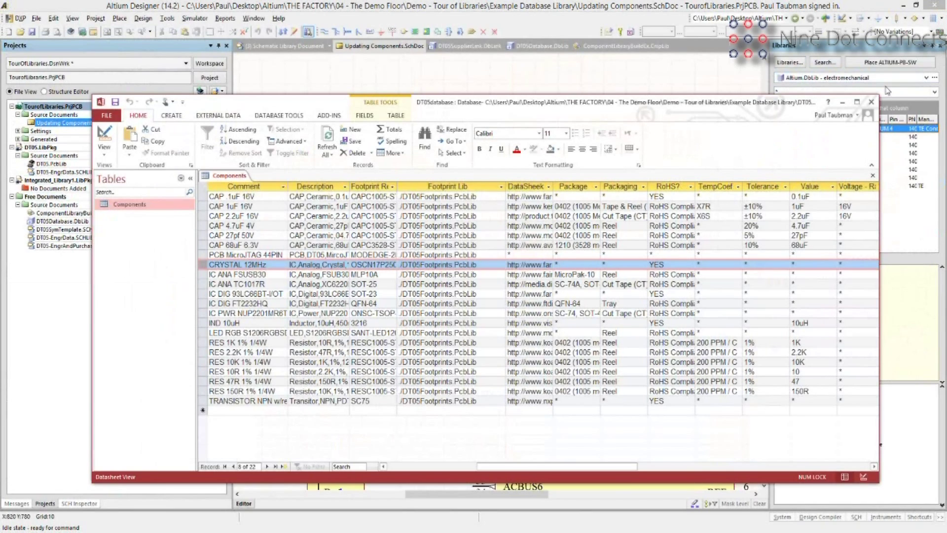
pyautogui.click(803, 87)
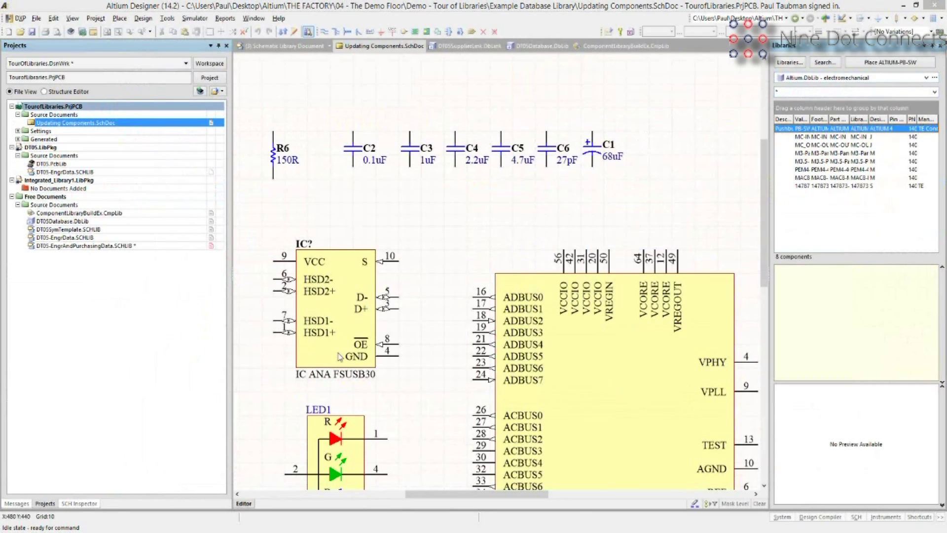
# Close the Access database and pick the DT05 SVN database library in the Libraries dropdown.
pyautogui.hotkey('alt', 'Tab')
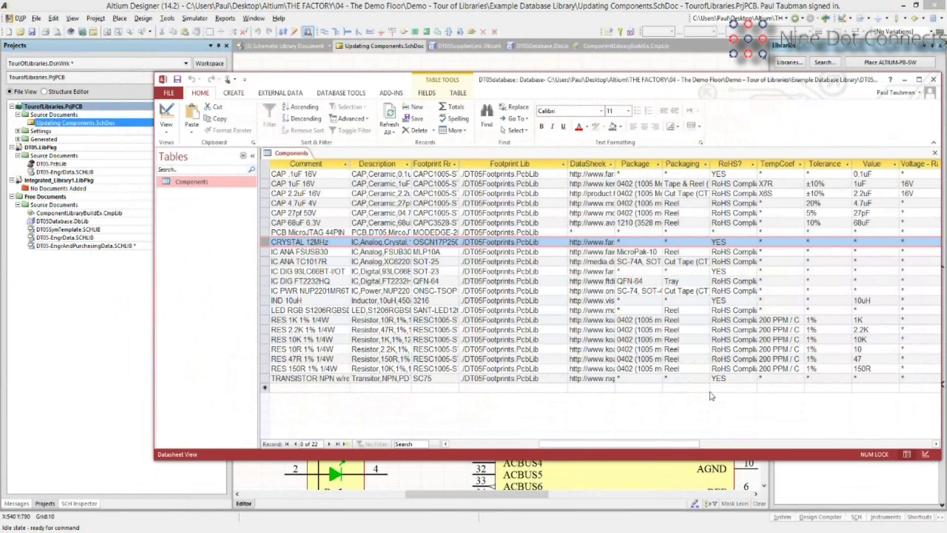
pyautogui.click(933, 79)
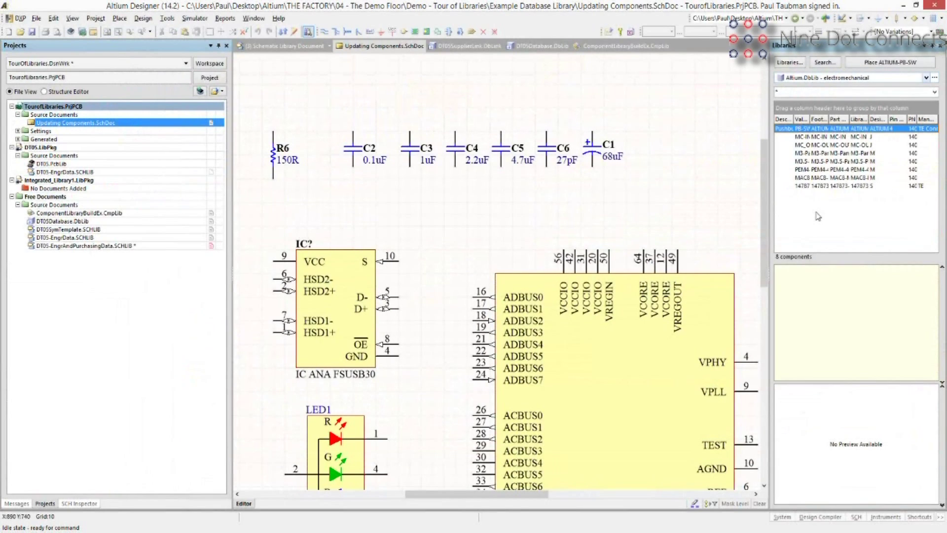
pyautogui.click(926, 78)
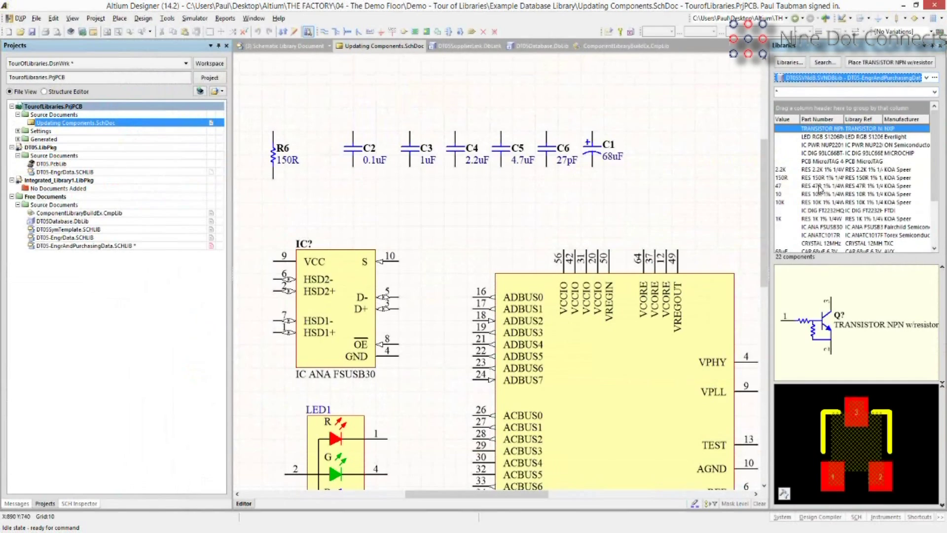
# Preview the RES 47R 1% 1/4W resistor and group the component list by Value, then Manufacturer.
pyautogui.click(819, 187)
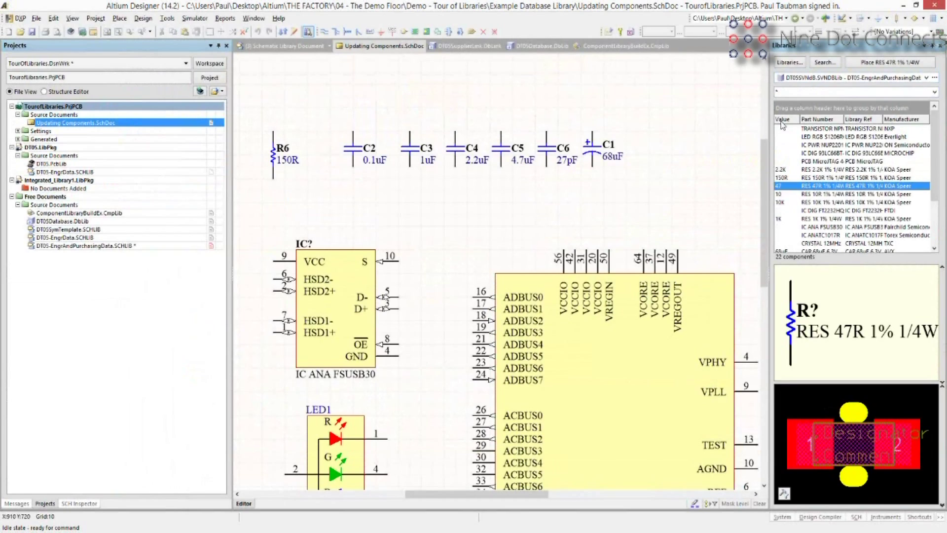
pyautogui.moveTo(781, 123); pyautogui.dragTo(792, 178)
pyautogui.moveTo(784, 120); pyautogui.dragTo(799, 110)
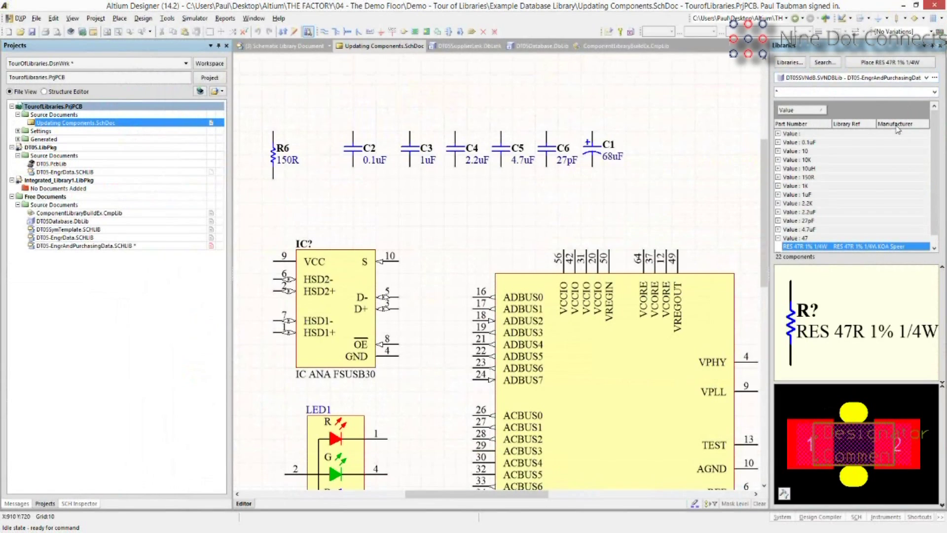
pyautogui.moveTo(897, 127); pyautogui.dragTo(809, 134)
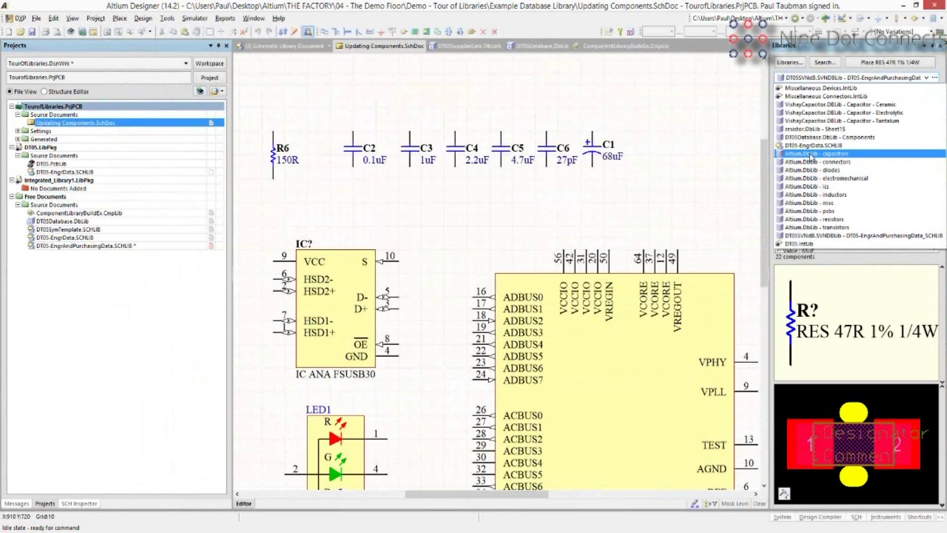
# Load the Altium.DbLib capacitors library and dismiss its ADODataSet field error.
pyautogui.click(811, 155)
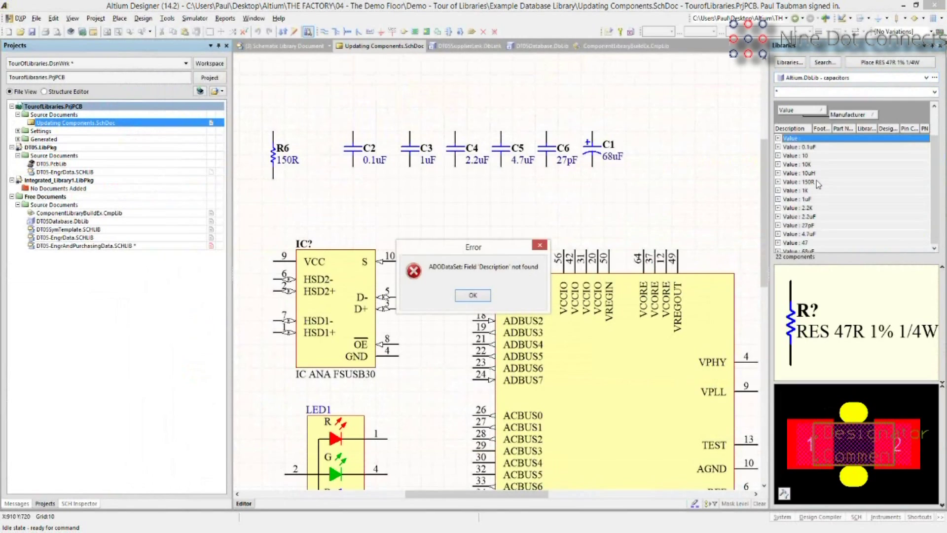
pyautogui.press('Return')
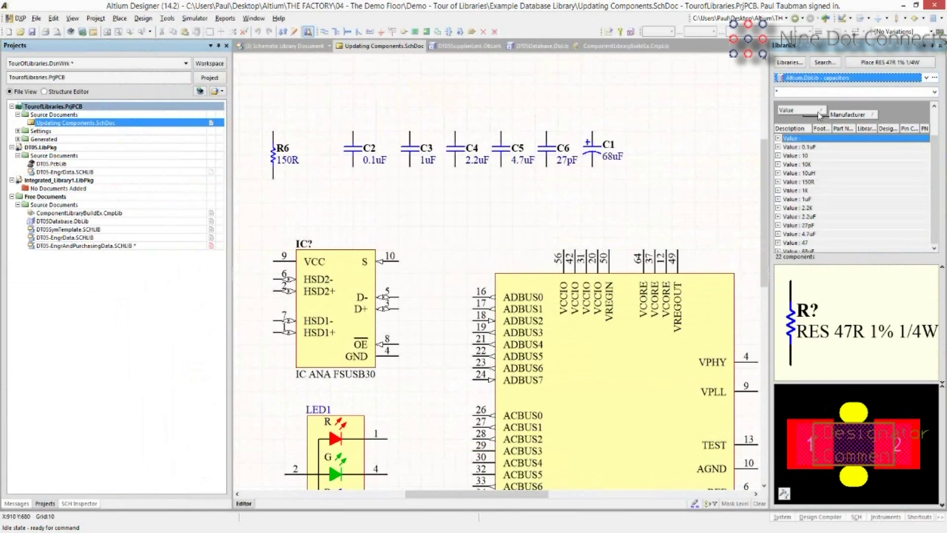
pyautogui.moveTo(821, 128); pyautogui.dragTo(822, 117)
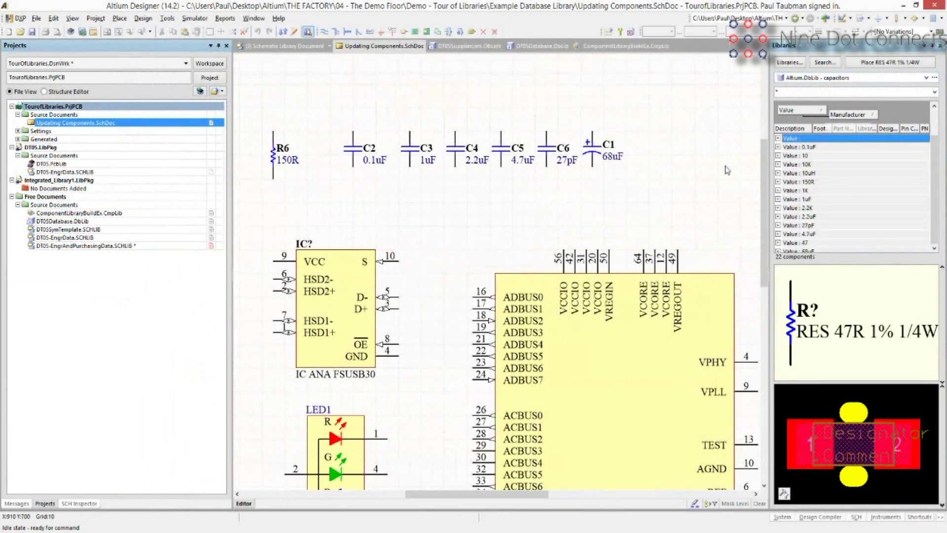
# Load DT05Database.DbLib - Components, dismiss the field error, and bring up its Access Components table.
pyautogui.click(472, 295)
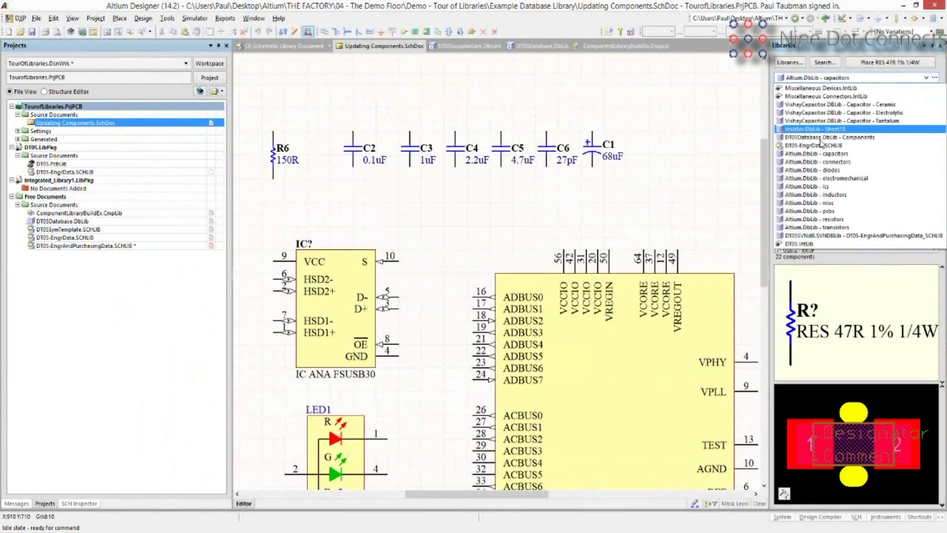
pyautogui.click(822, 138)
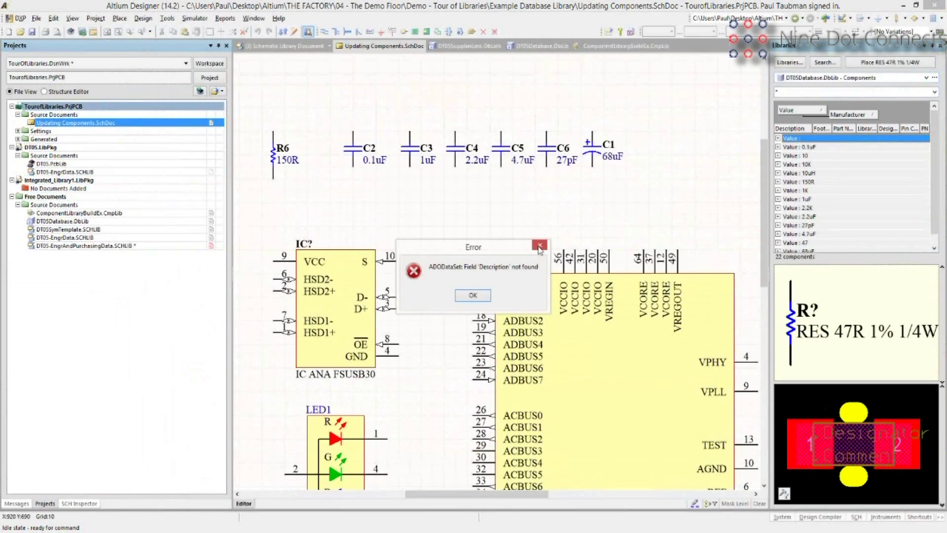
pyautogui.click(539, 245)
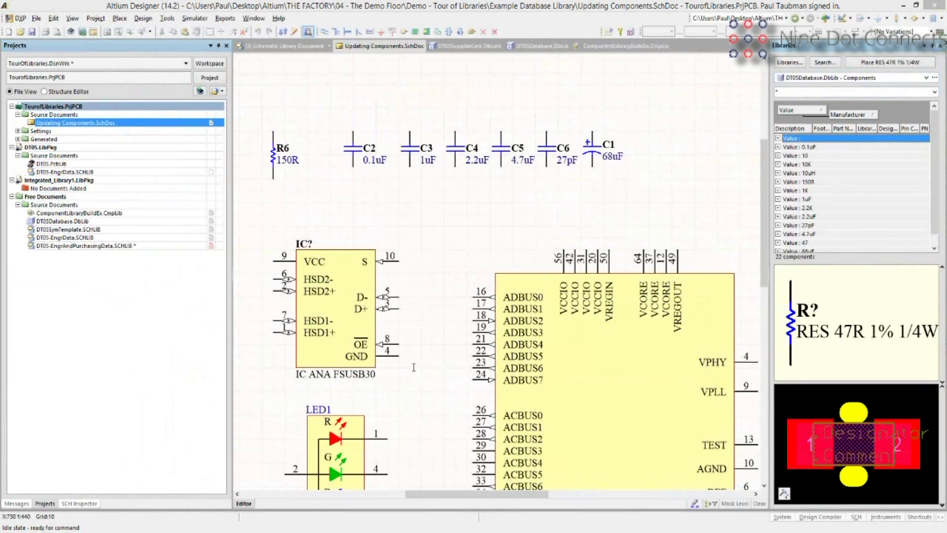
pyautogui.hotkey('alt', 'Tab')
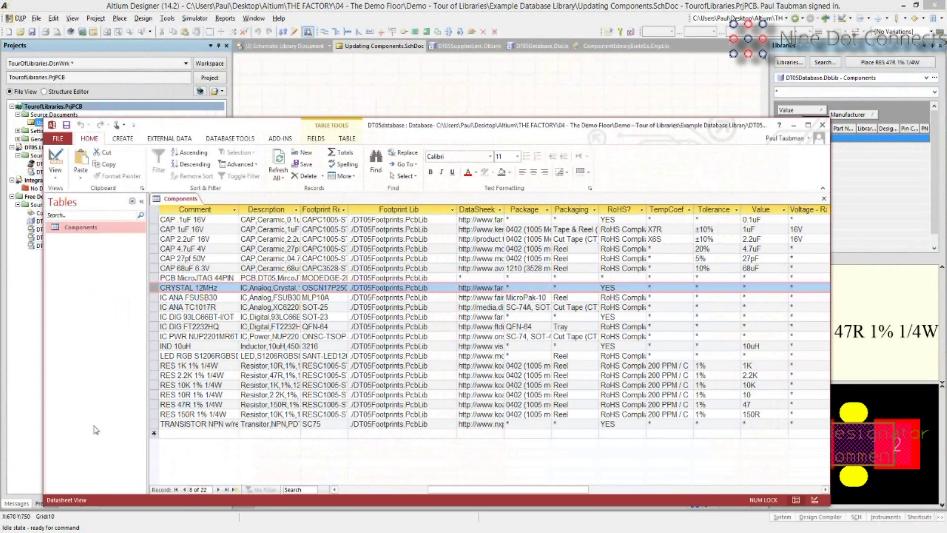
# Leave Access and return to the DT05Database.DbLib field mappings in Altium.
pyautogui.hotkey('alt', 'Tab')
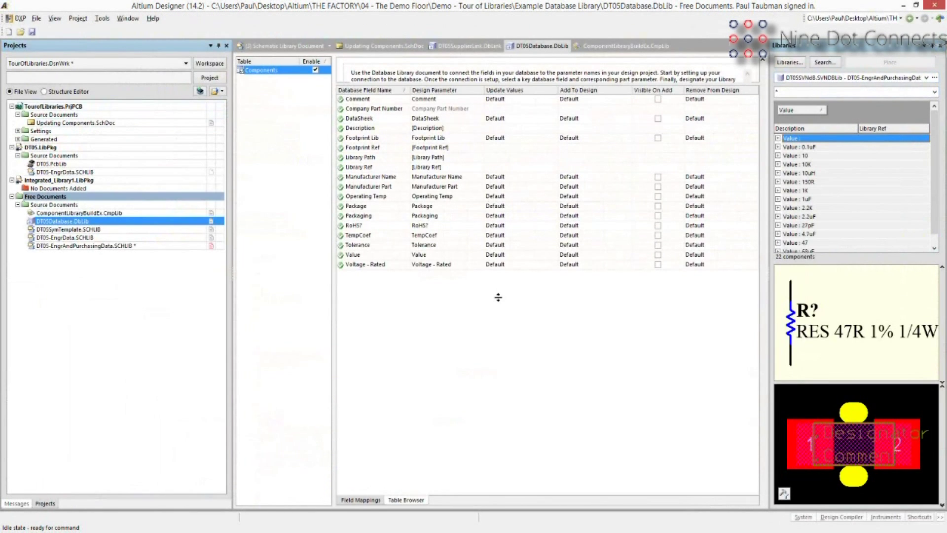
# Review the DT05Database.DbLib Microsoft Access connection and CPN-CON-0000 record, then expand the Settings folder.
pyautogui.moveTo(498, 84); pyautogui.dragTo(498, 297)
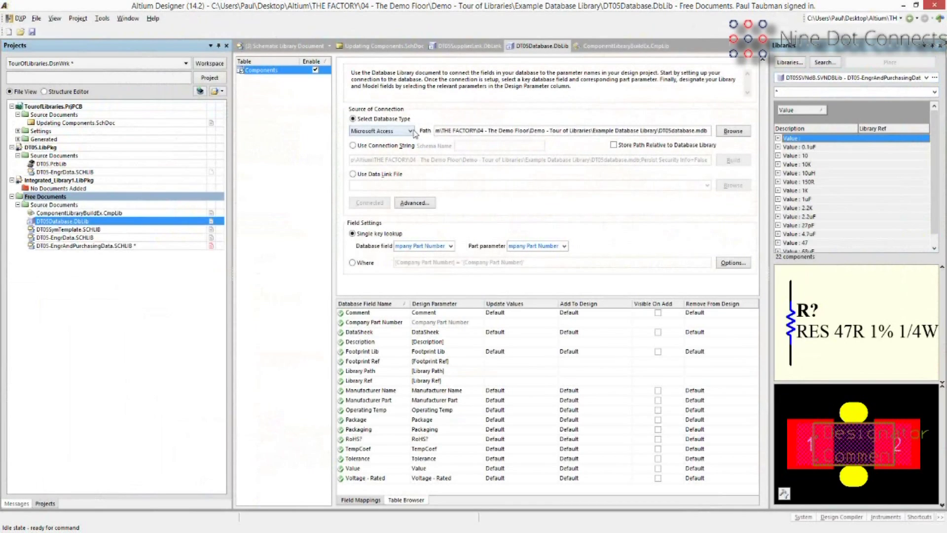
pyautogui.click(355, 131)
pyautogui.click(347, 122)
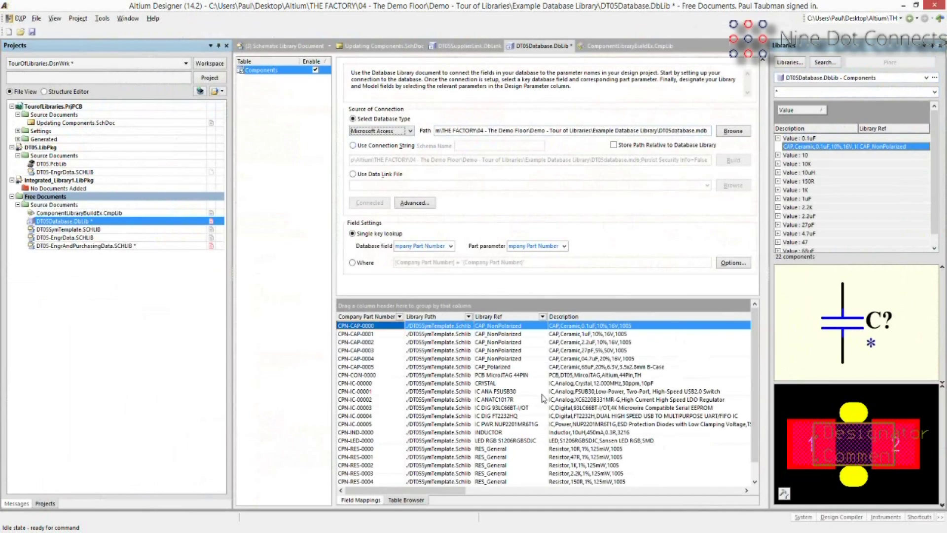
pyautogui.click(463, 375)
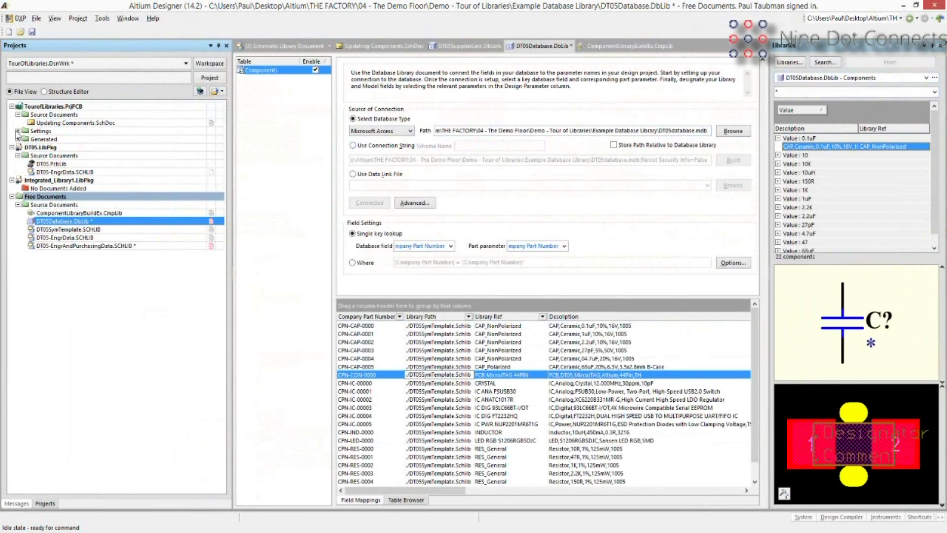
pyautogui.click(18, 131)
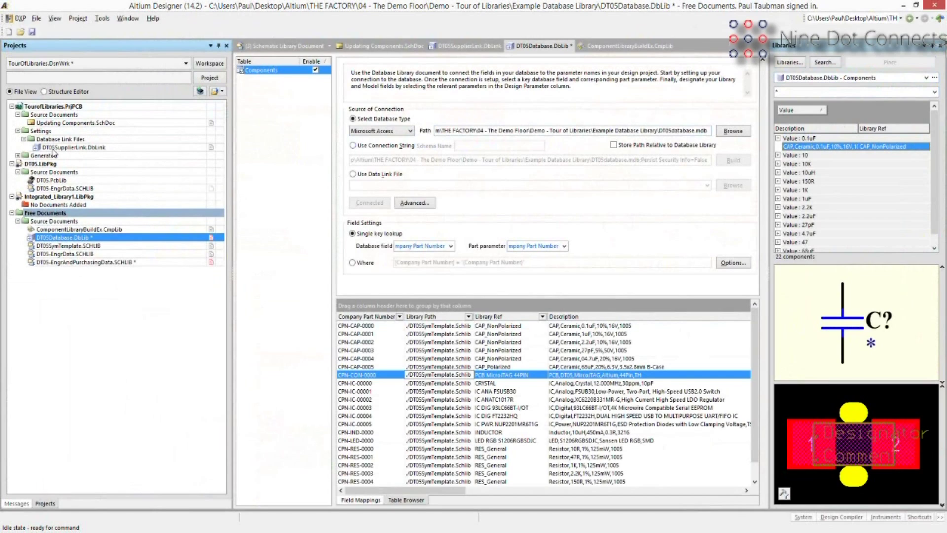
# Set Digi-Key Part Number's Add To Design to Add in DT05SupplierLink.DbLink, then inspect the FSUSB30's properties.
pyautogui.doubleClick(54, 147)
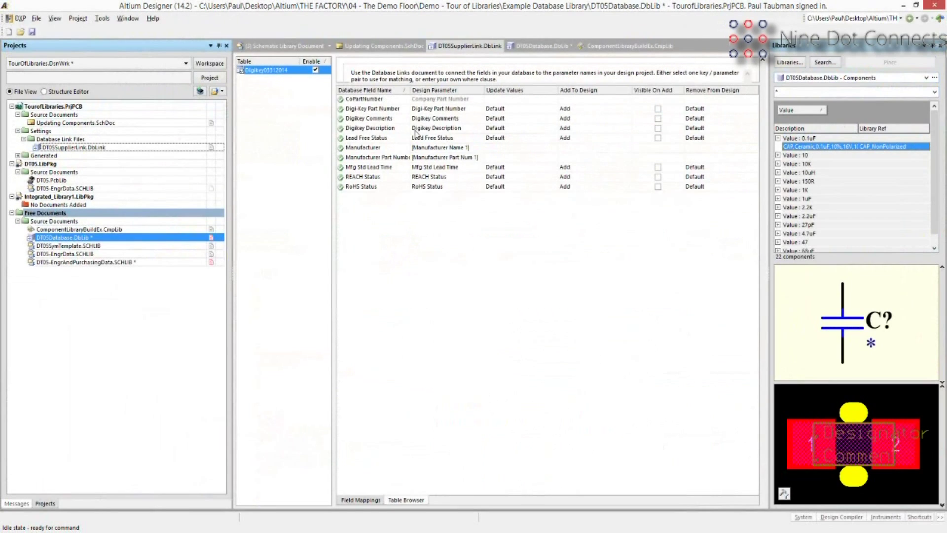
pyautogui.moveTo(441, 84); pyautogui.dragTo(443, 303)
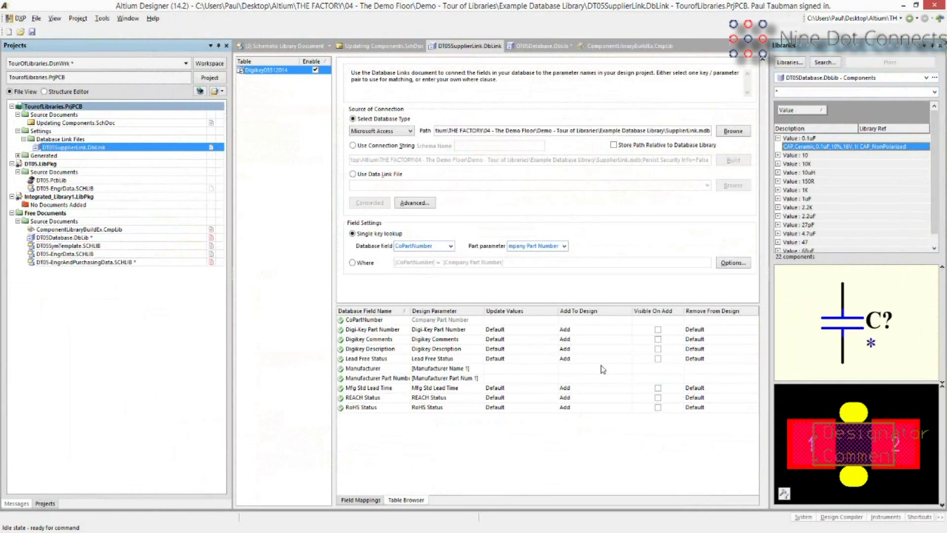
pyautogui.click(619, 330)
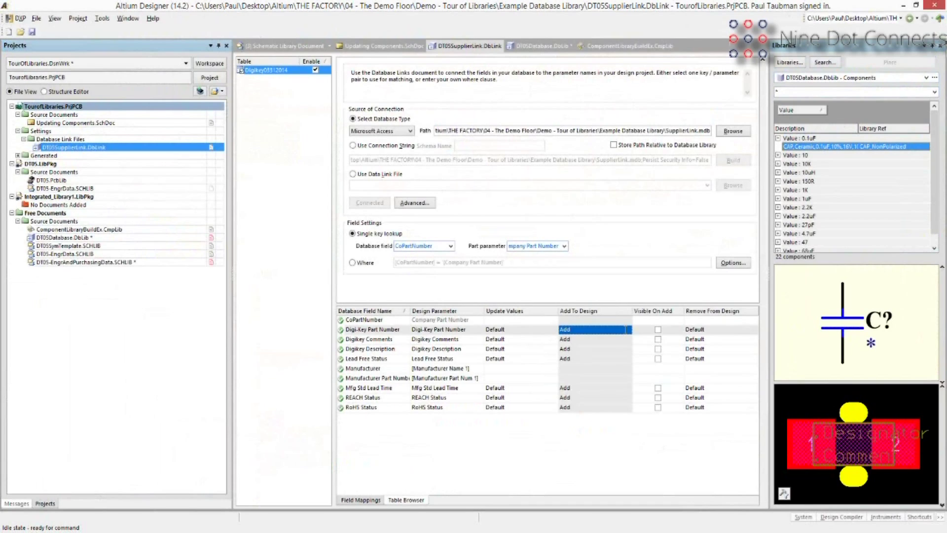
pyautogui.click(628, 330)
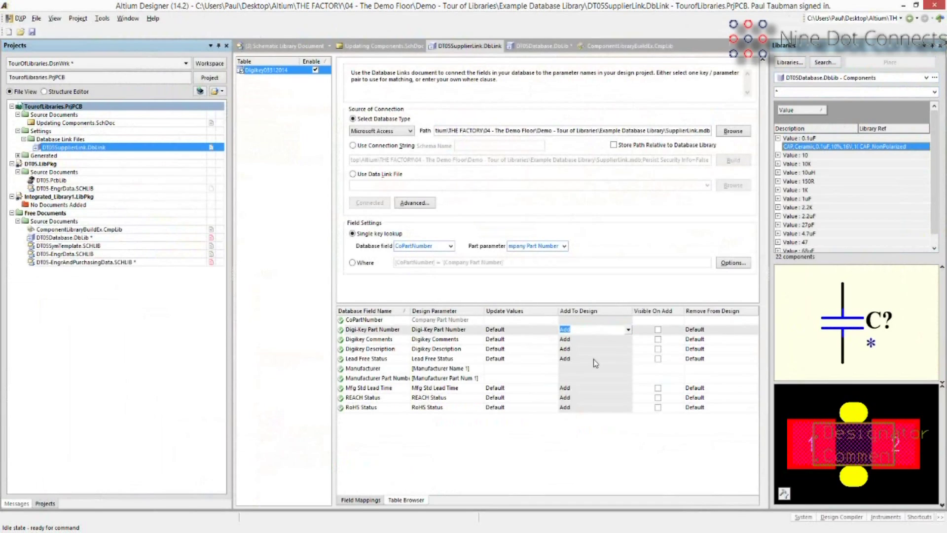
pyautogui.click(560, 446)
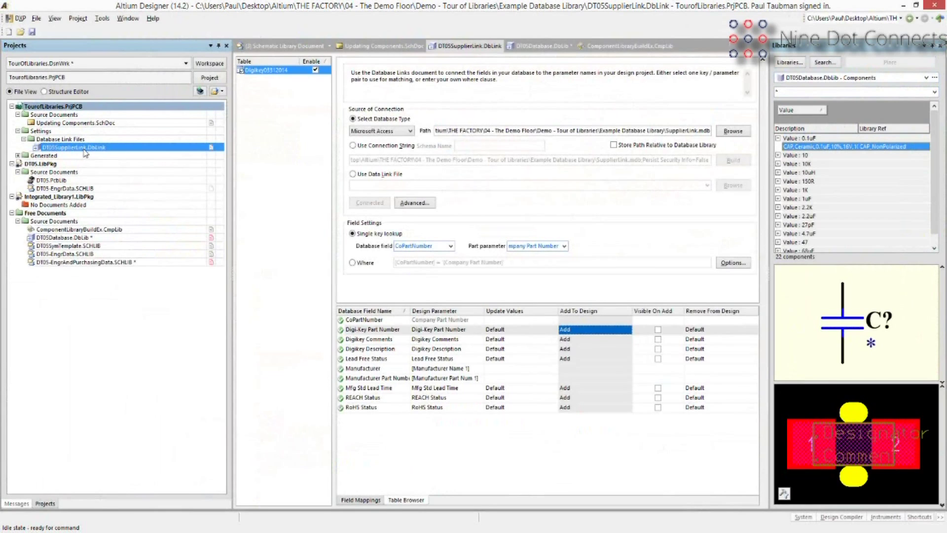
pyautogui.click(99, 124)
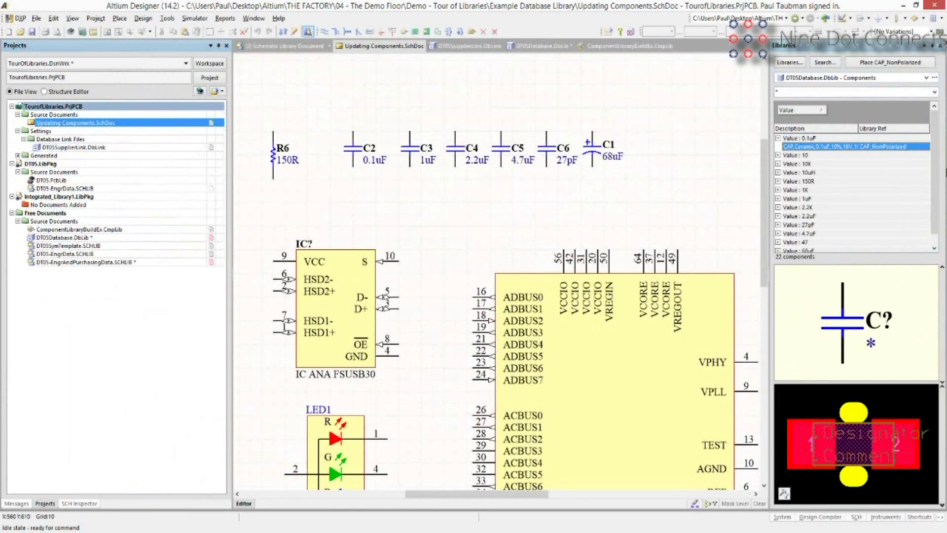
pyautogui.doubleClick(353, 285)
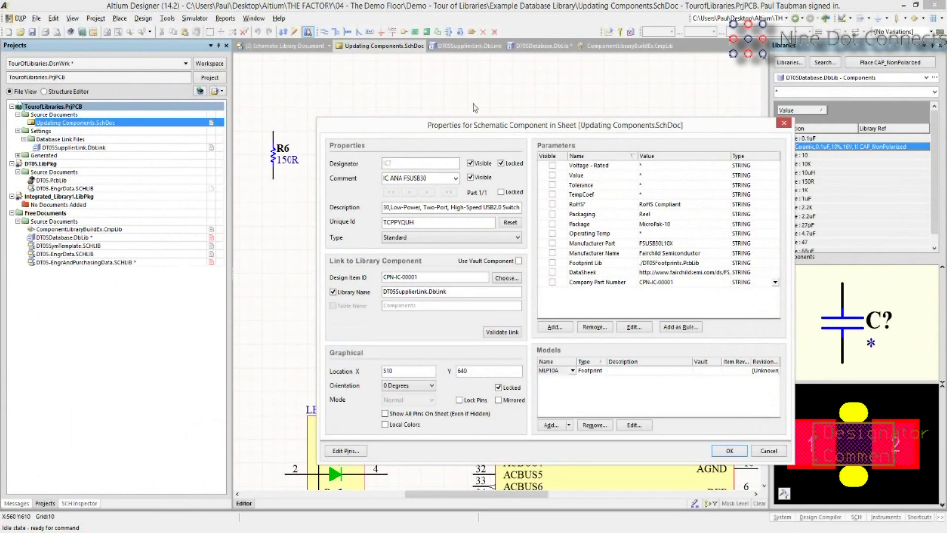
# Confirm the FSUSB30's library name is DT05SupplierLink.DbLink, then close its properties without changes.
pyautogui.moveTo(473, 125); pyautogui.dragTo(426, 99)
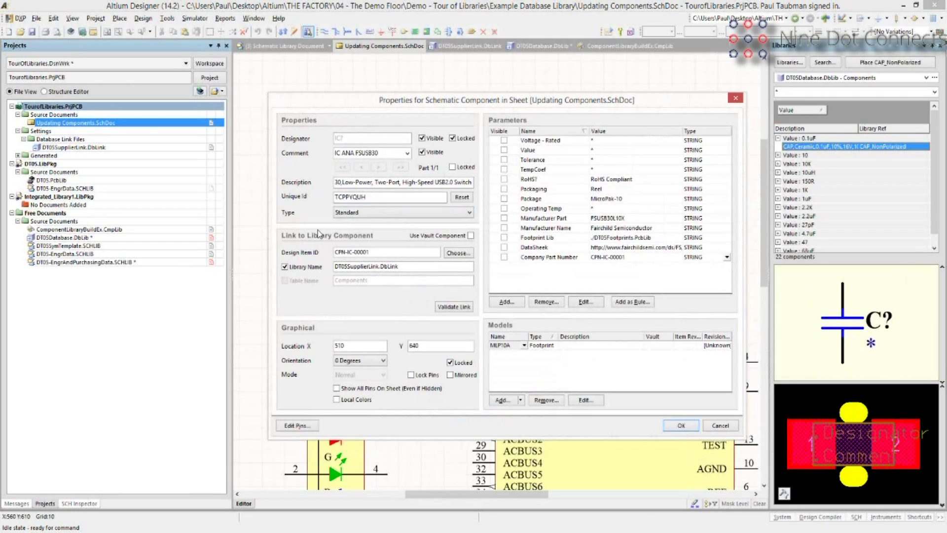
pyautogui.doubleClick(406, 267)
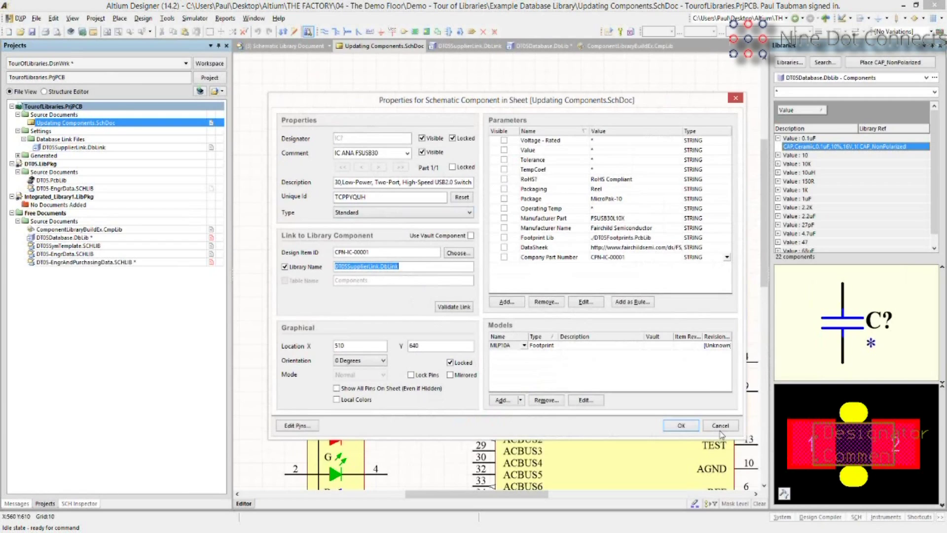
pyautogui.press('Escape')
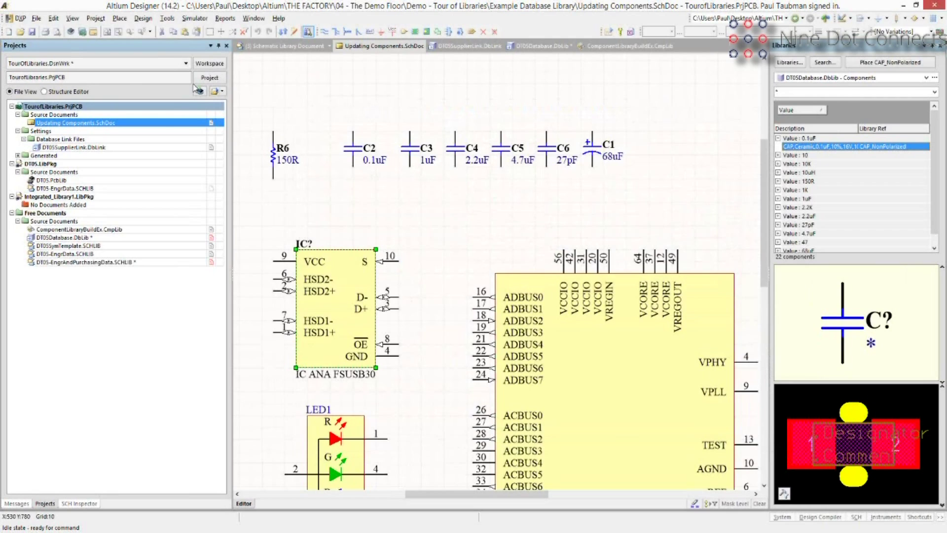
# Review the 20 parts' library links in the Parameter Manager table, widening Library Name, then close it.
pyautogui.press('t')
pyautogui.press('r')
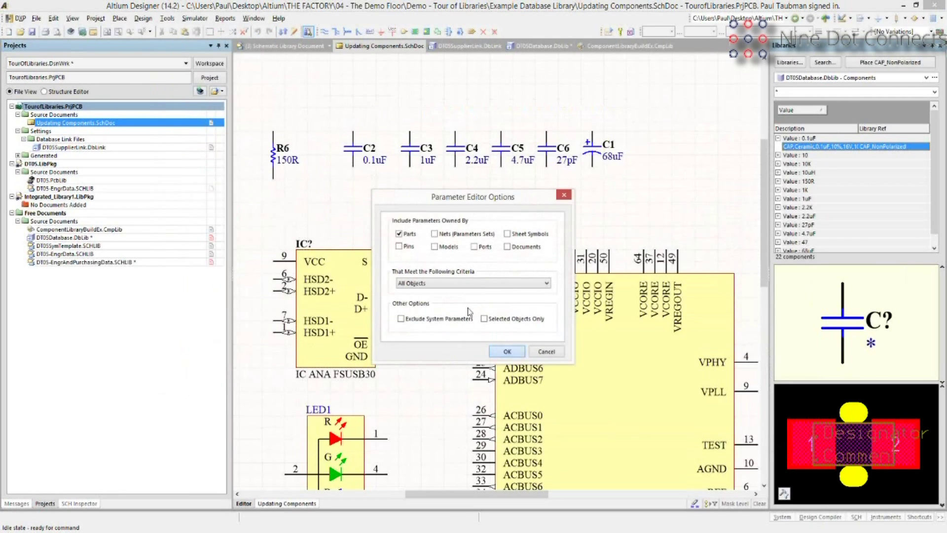
pyautogui.press('Return')
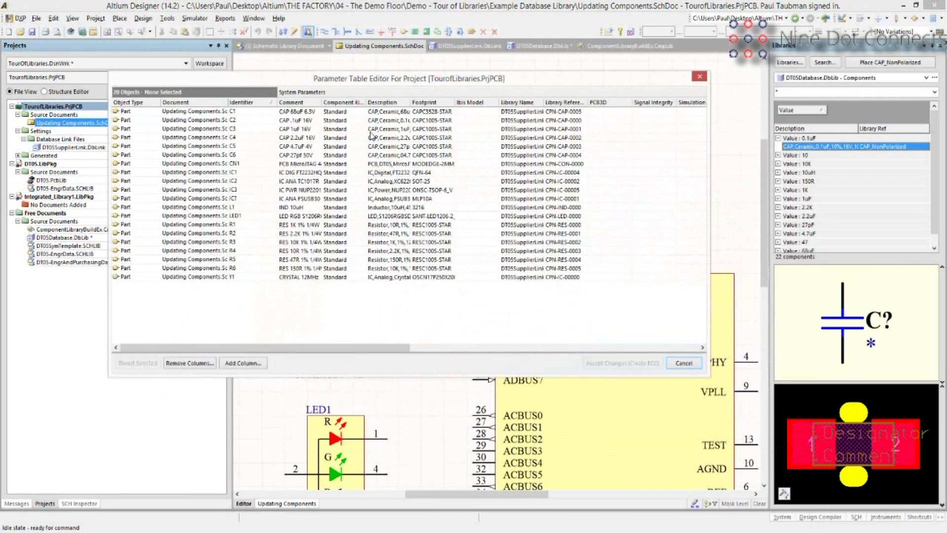
pyautogui.moveTo(550, 99)
pyautogui.mouseDown()
pyautogui.moveTo(527, 121)
pyautogui.moveTo(567, 102)
pyautogui.mouseUp()
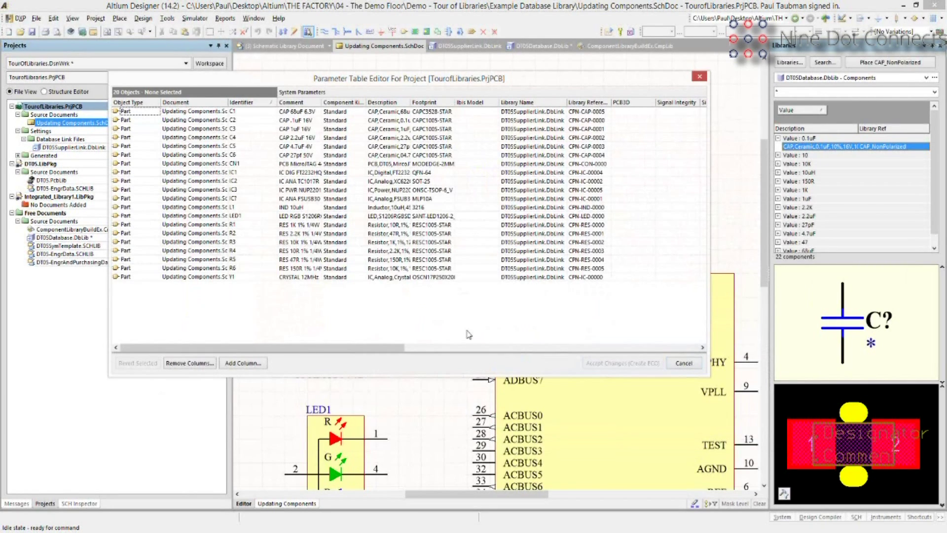
pyautogui.press('Escape')
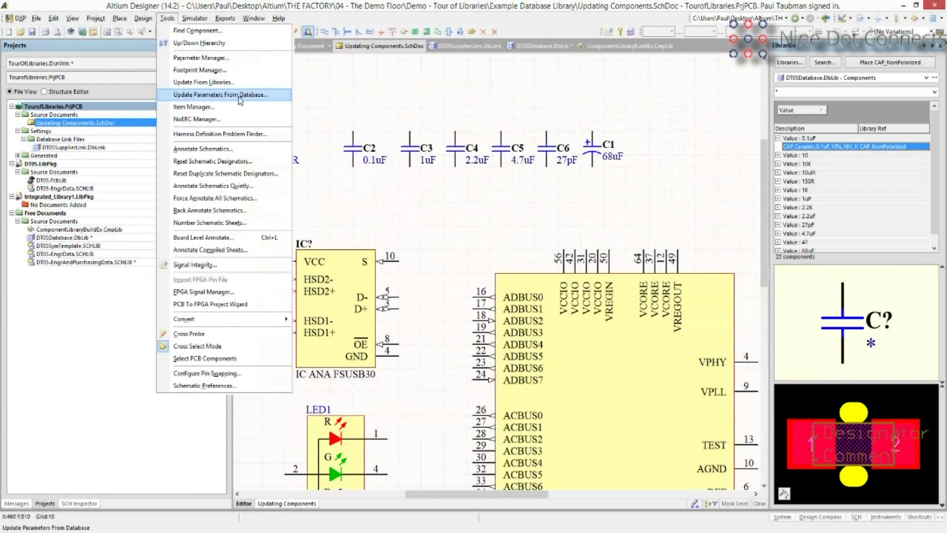
# Run Update Parameters From Database for all component types with Create Log enabled.
pyautogui.click(239, 97)
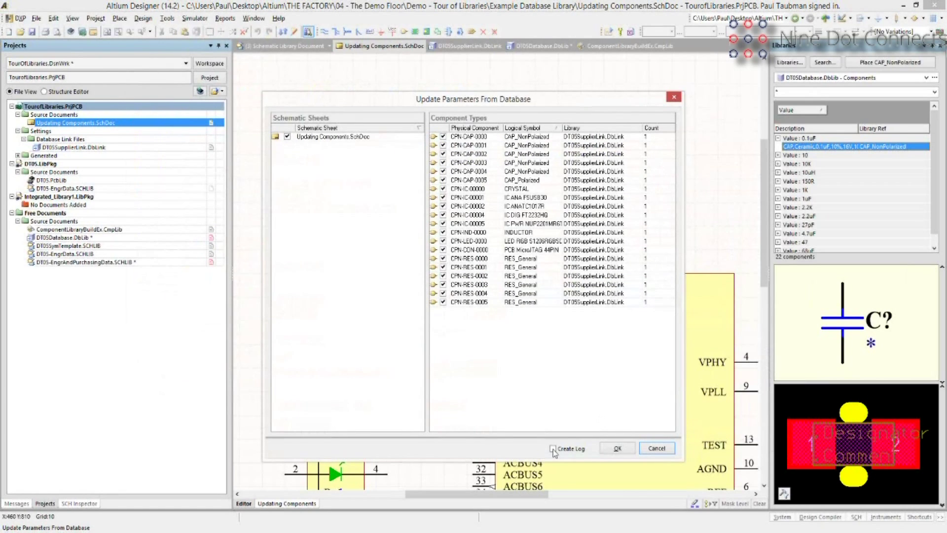
pyautogui.click(561, 450)
pyautogui.click(612, 447)
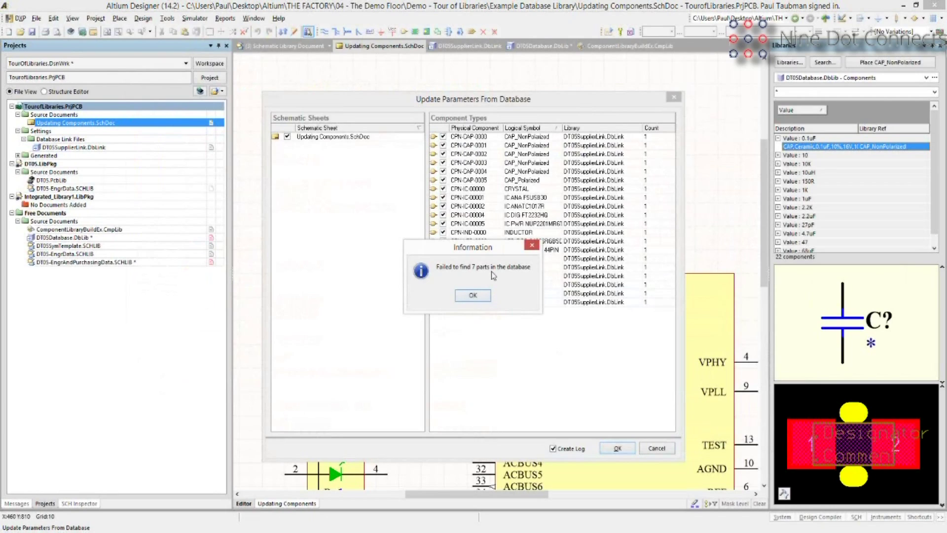
# Acknowledge the 7 missing parts, then create and execute the ECO applying the Digi-Key parameters.
pyautogui.click(474, 296)
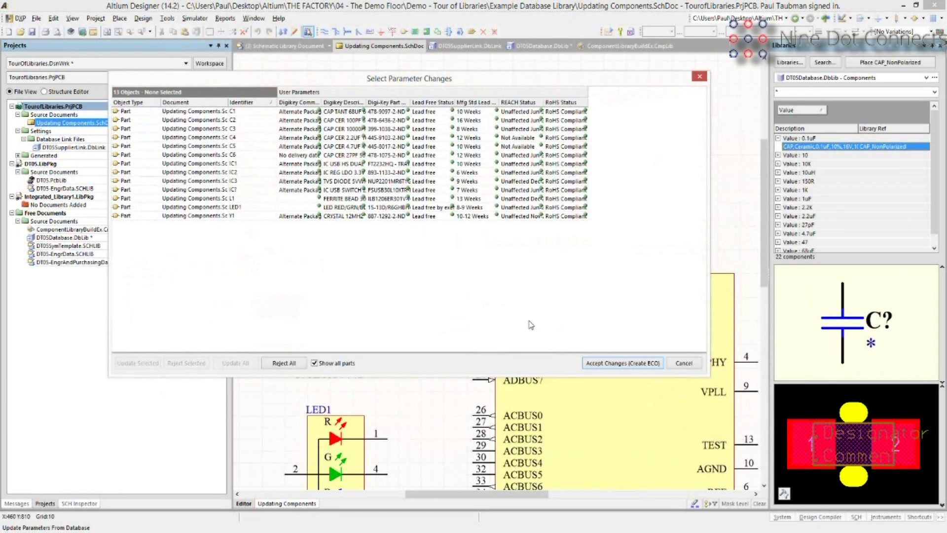
pyautogui.click(598, 363)
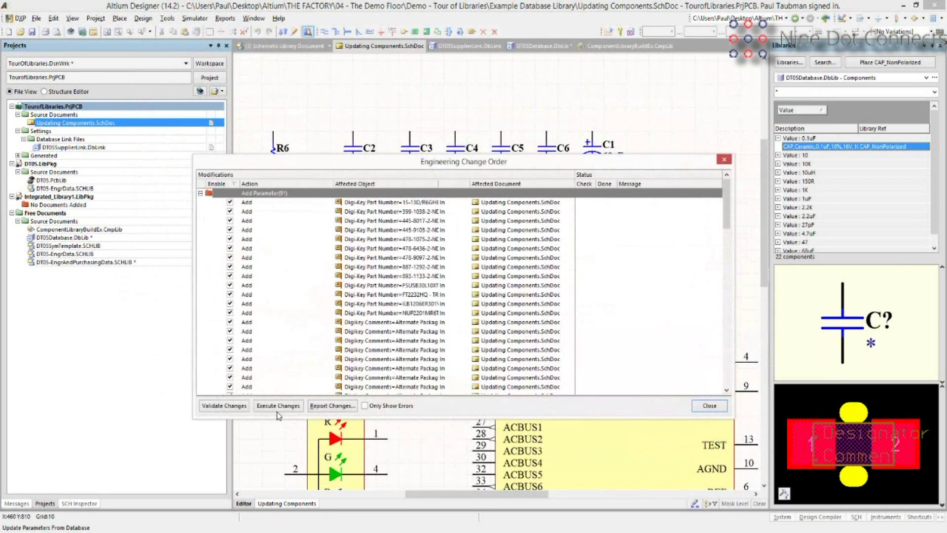
pyautogui.click(277, 410)
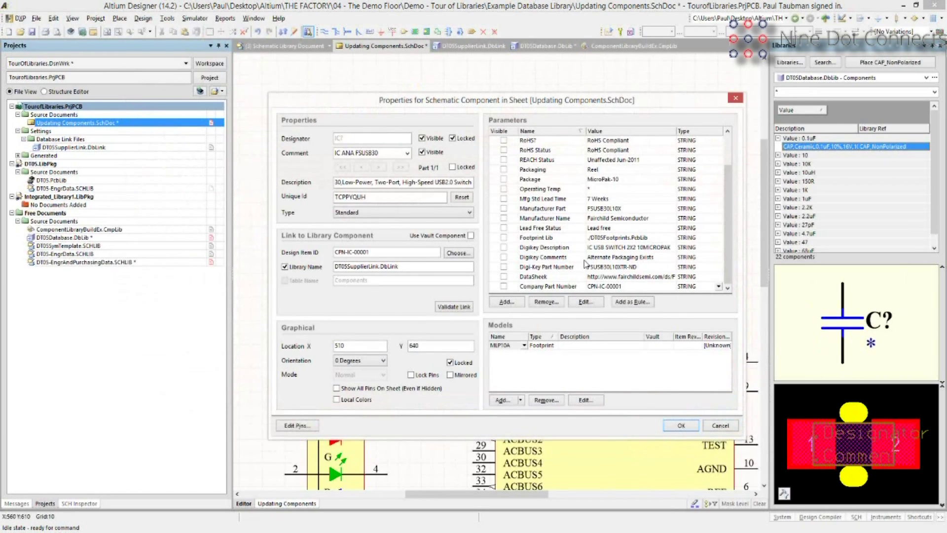
# Cancel the FSUSB30 properties, glance at the System panels menu, and leave it closed.
pyautogui.click(718, 428)
pyautogui.click(773, 518)
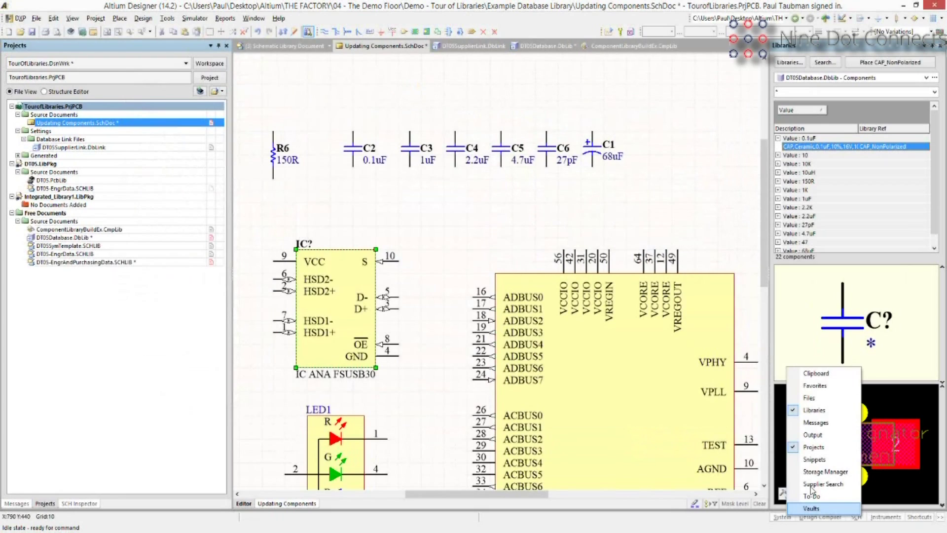
pyautogui.click(811, 485)
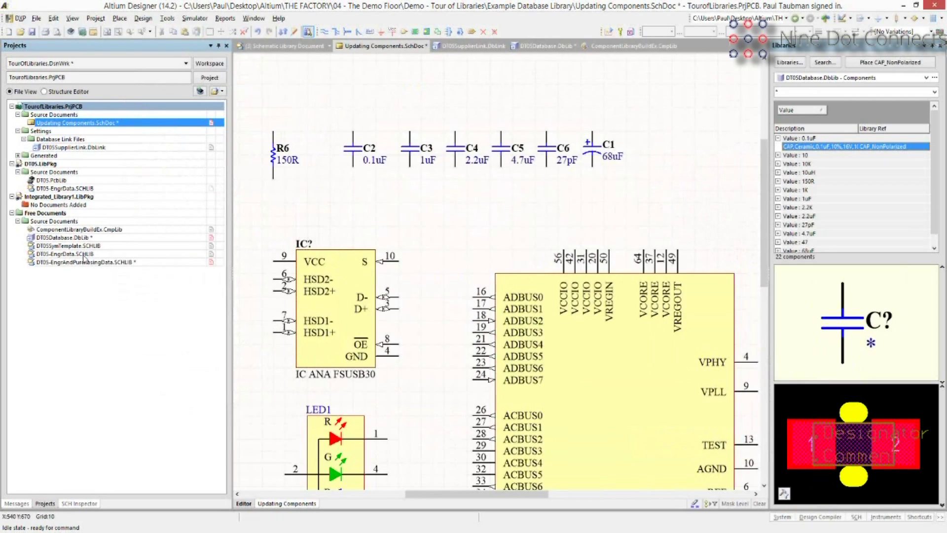
# Browse the File > New > Library options, then close the menu without creating anything.
pyautogui.click(36, 19)
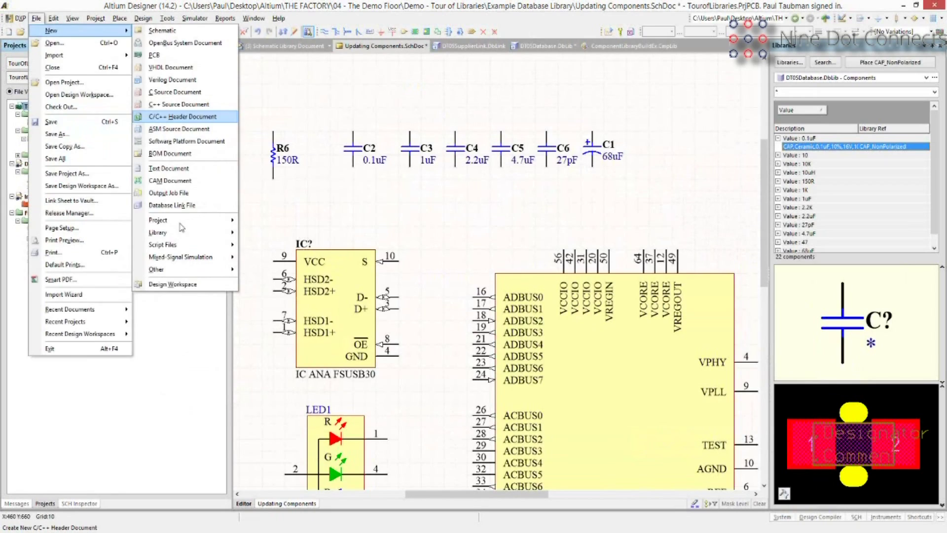
pyautogui.moveTo(197, 220)
pyautogui.moveTo(230, 232)
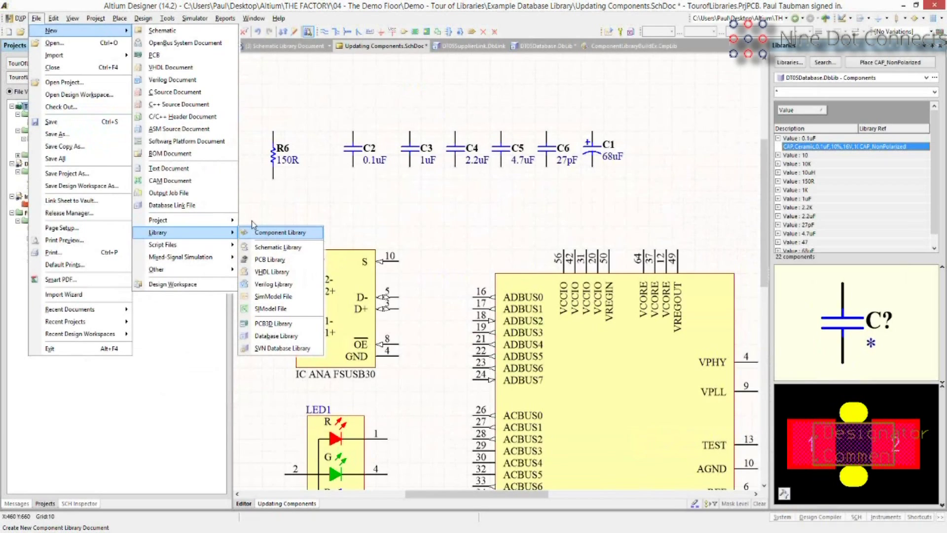
pyautogui.click(349, 295)
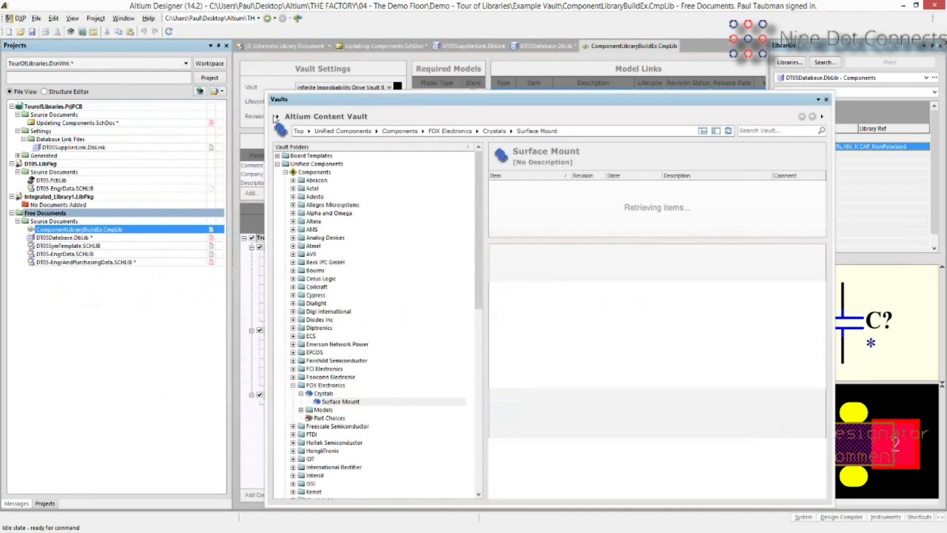
# Look through the Altium Content Vault's options list, then close the Vaults panel.
pyautogui.click(277, 116)
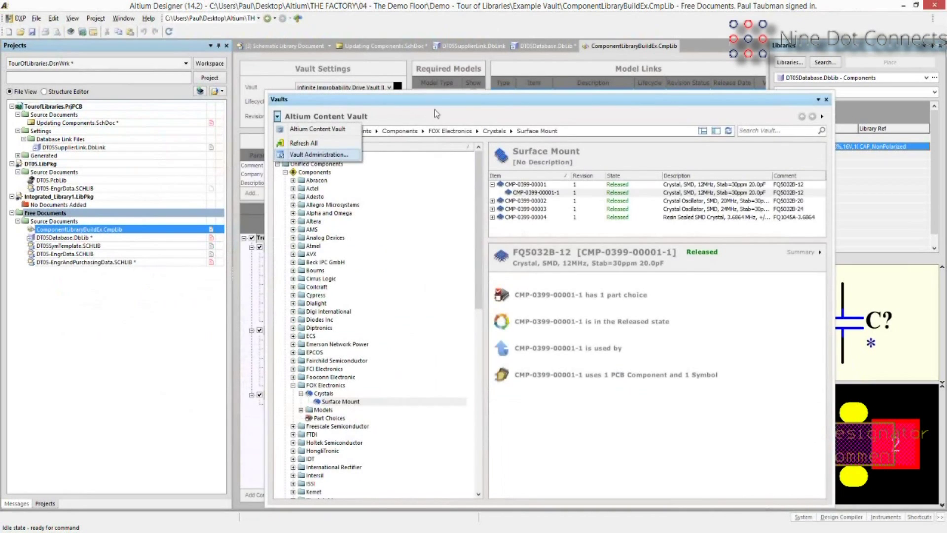
pyautogui.click(279, 118)
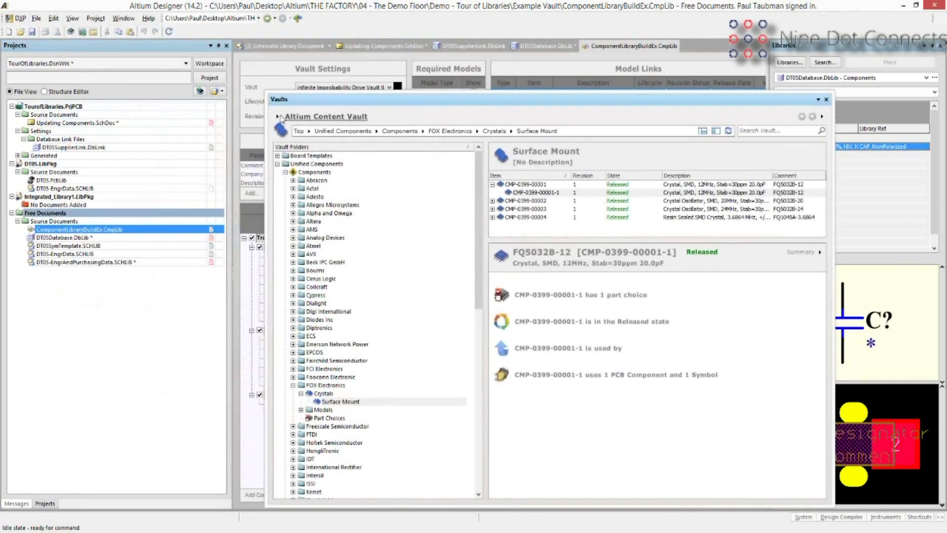
pyautogui.click(279, 117)
pyautogui.click(826, 100)
pyautogui.click(827, 101)
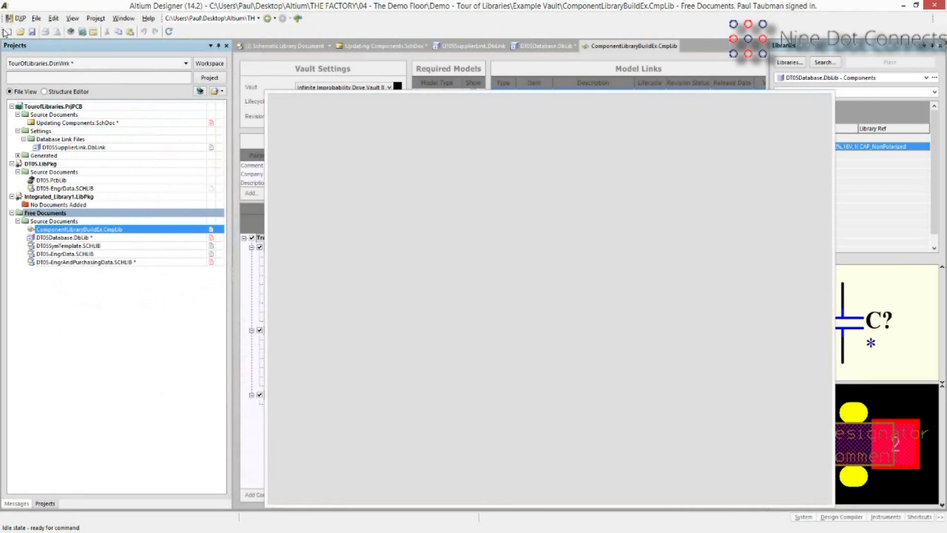
# Open the application Preferences from the DXP menu.
pyautogui.click(20, 19)
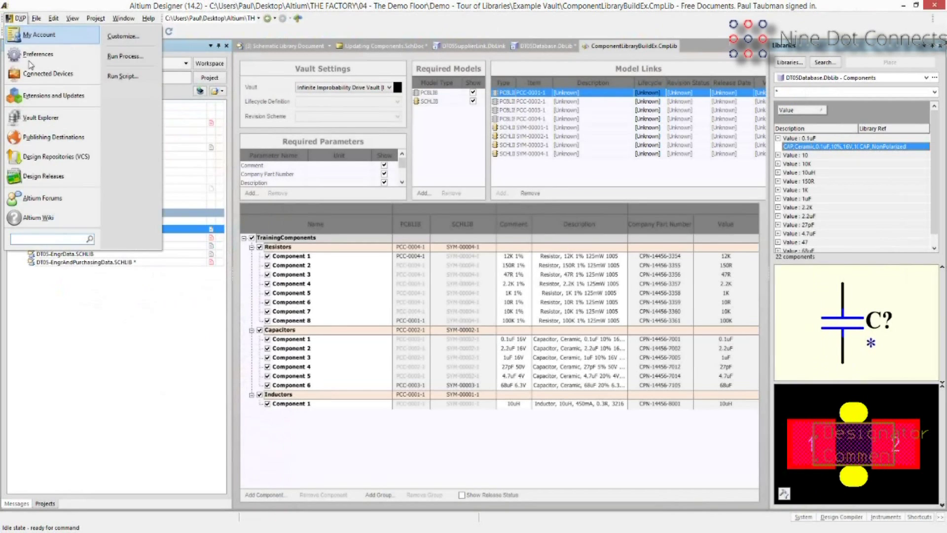
pyautogui.click(66, 353)
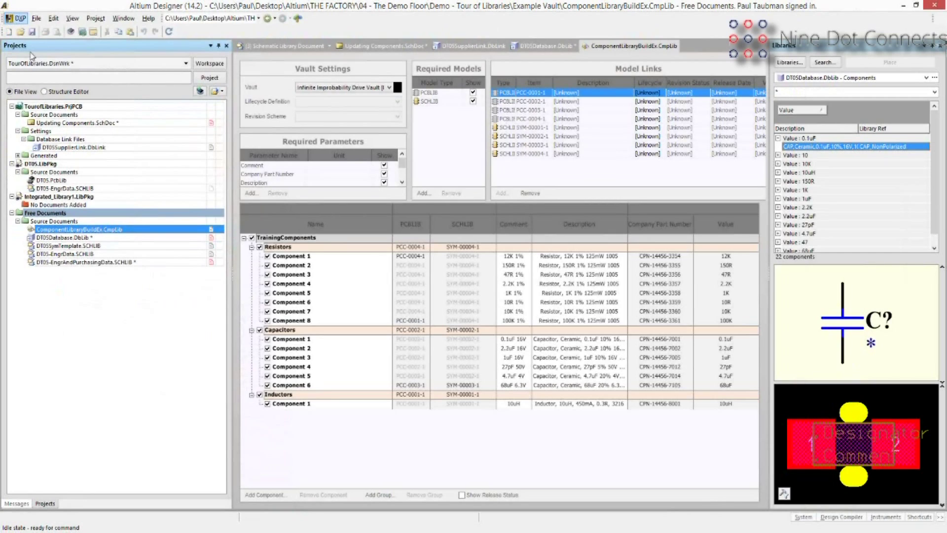
pyautogui.click(342, 63)
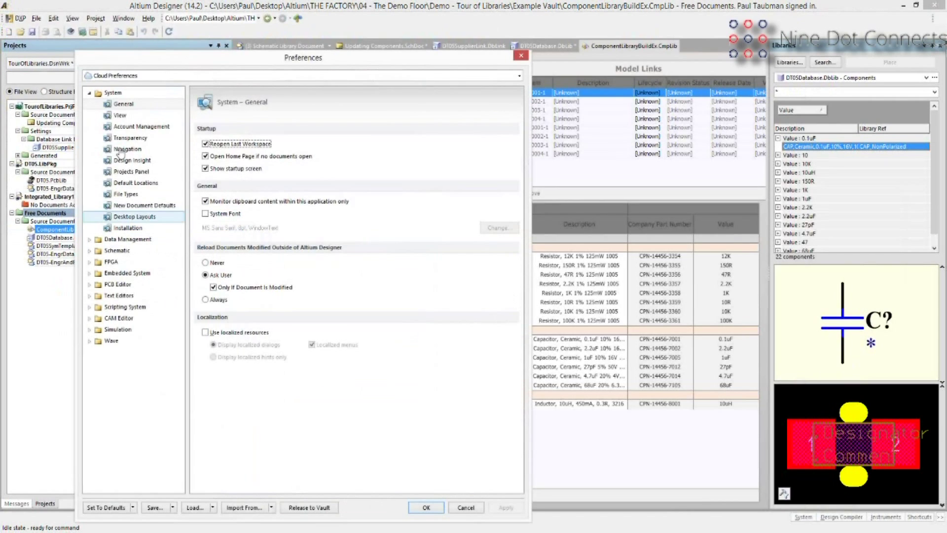
# Under Data Management > Vaults, add a new vault with server address localhost:9780.
pyautogui.click(128, 238)
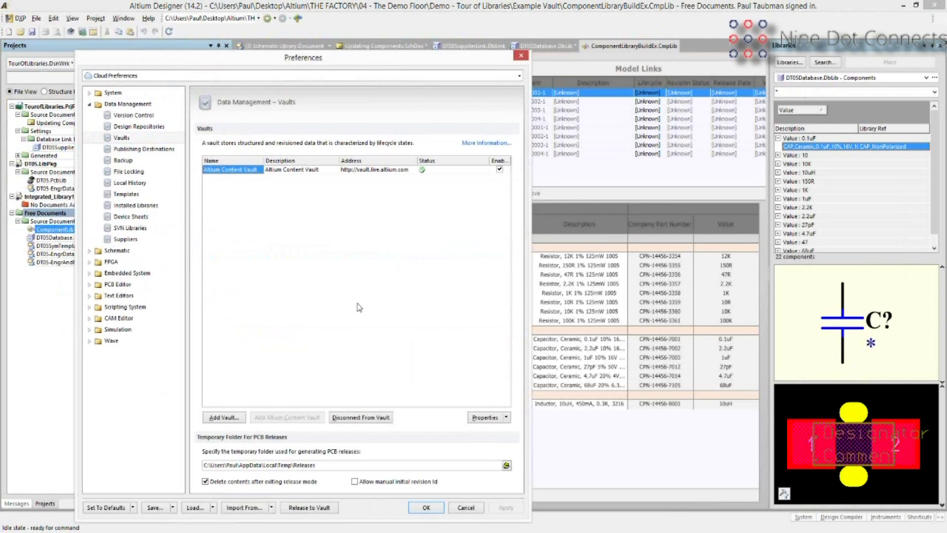
pyautogui.click(224, 417)
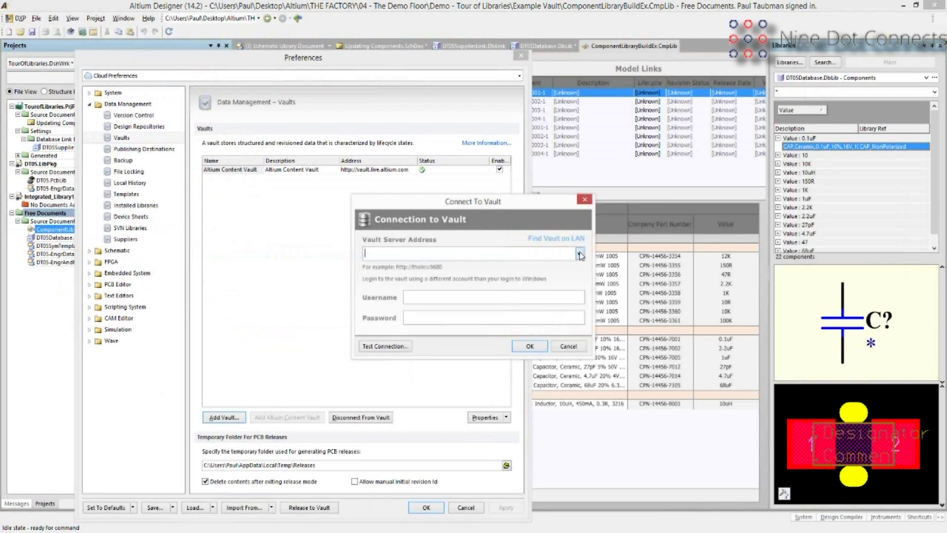
pyautogui.click(580, 254)
pyautogui.click(525, 268)
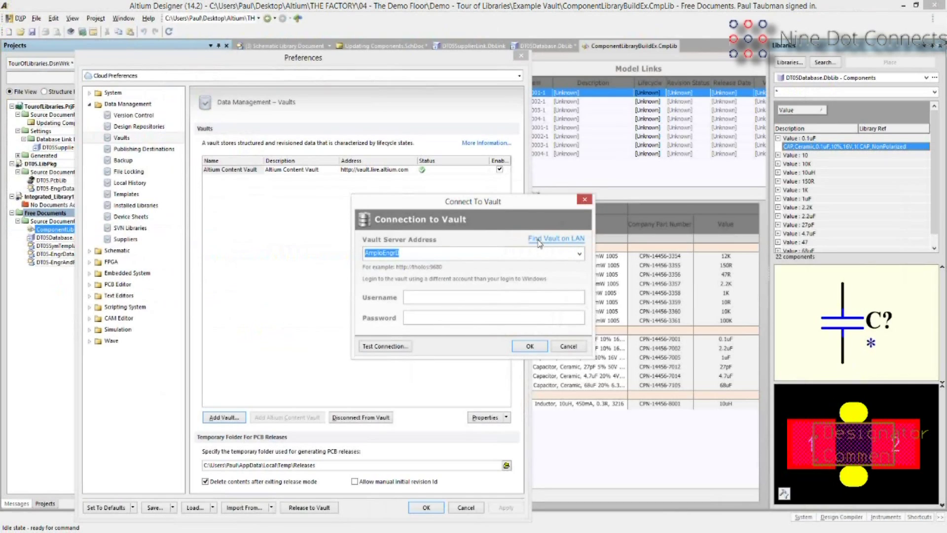
pyautogui.click(539, 242)
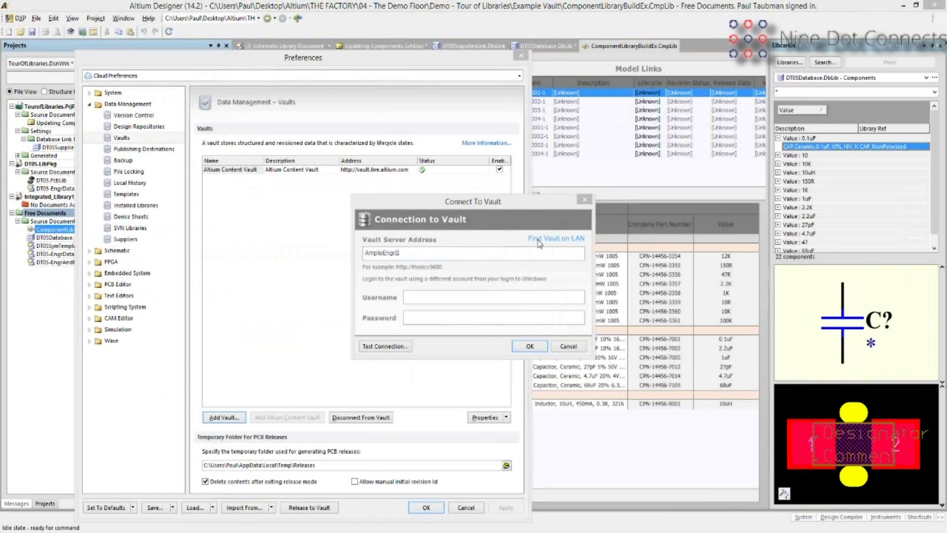
pyautogui.click(422, 253)
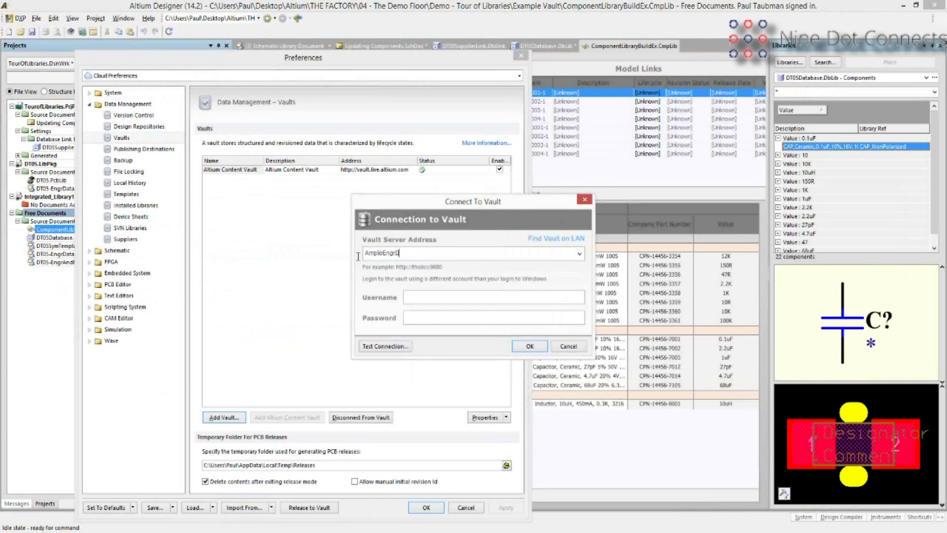
pyautogui.moveTo(358, 257); pyautogui.dragTo(349, 261)
pyautogui.write('localhost:9780')
# Sign in with the admin username and password to connect the local vault.
pyautogui.click(471, 295)
pyautogui.write('admin')
pyautogui.press('Tab')
pyautogui.write('•••••')
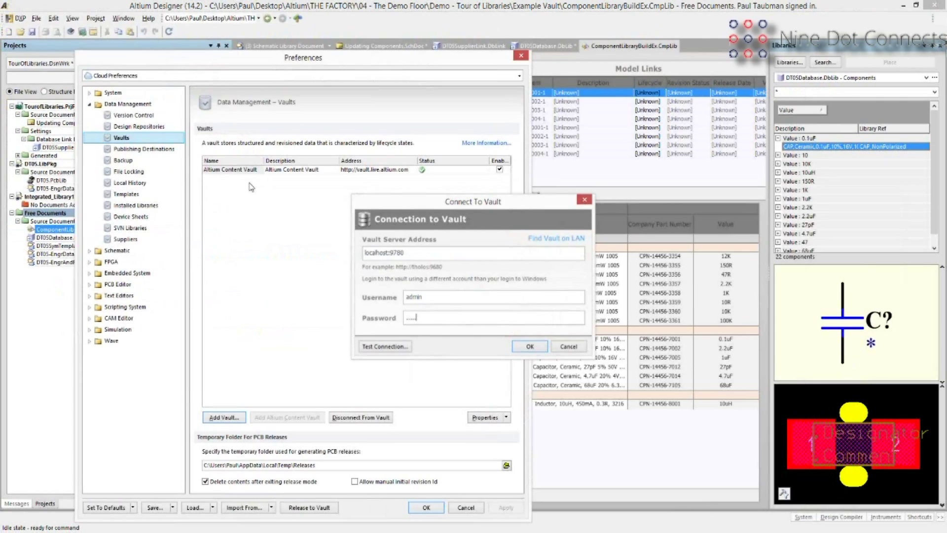
pyautogui.press('Return')
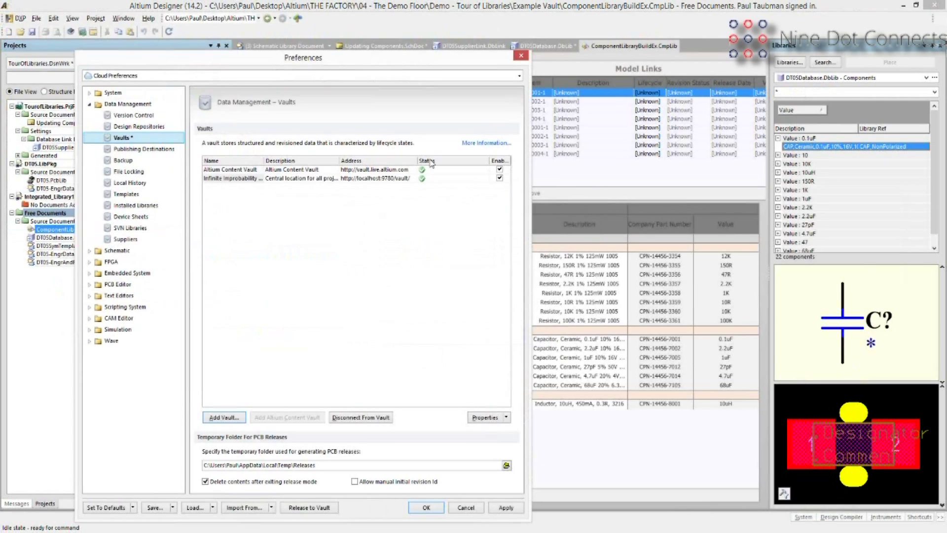
# Close Preferences and switch the Vaults panel to the Infinite Improbability Drive Vault.
pyautogui.click(426, 508)
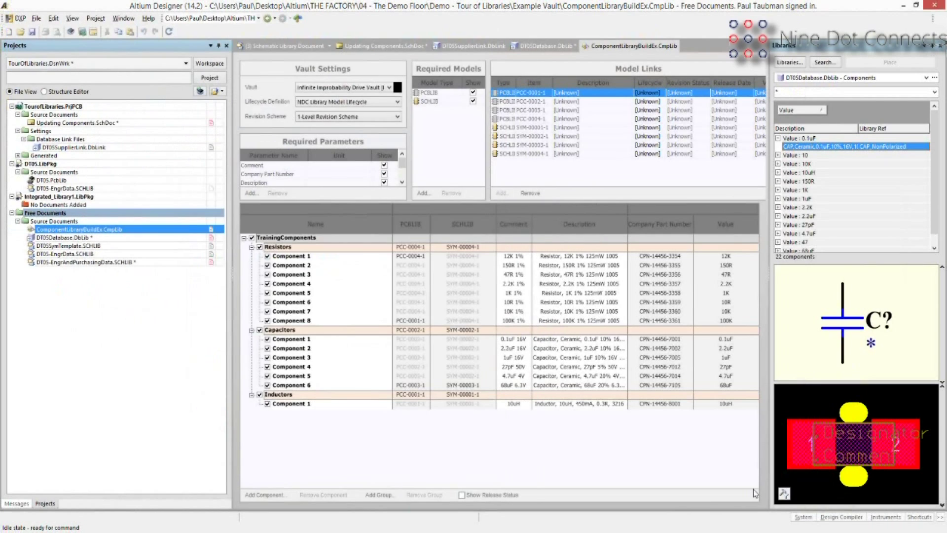
pyautogui.click(815, 516)
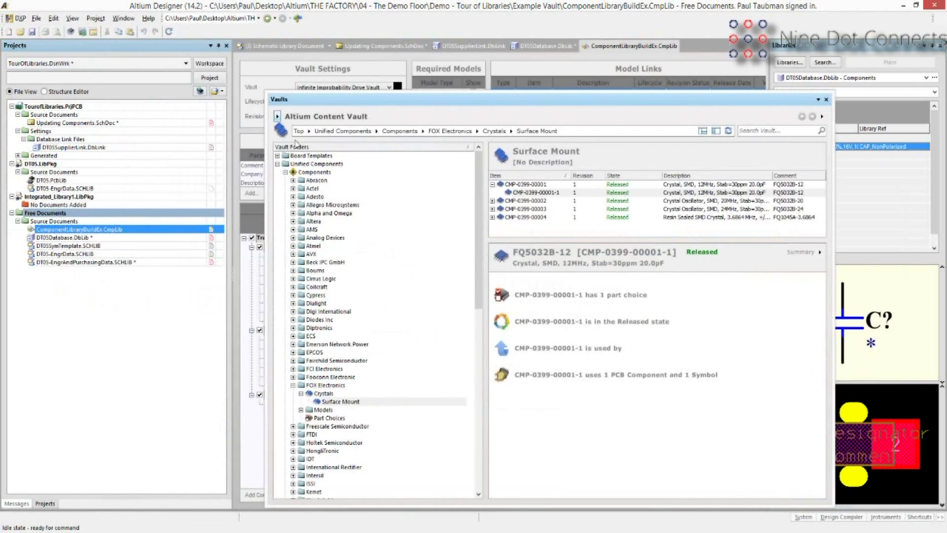
pyautogui.click(277, 117)
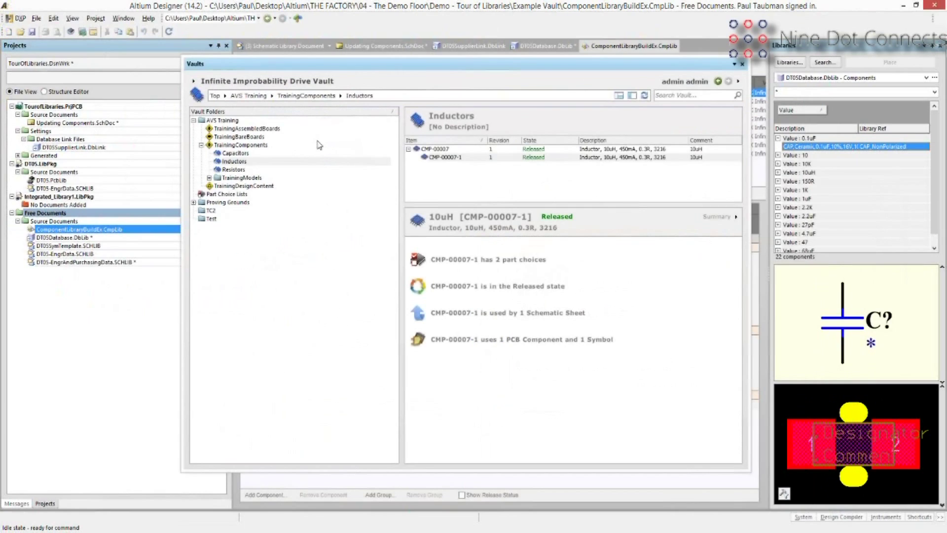
# Browse the Capacitors, Inductors and TrainingComponents folders, then select CMP-00024 (NUP2201MR6T1G).
pyautogui.click(235, 153)
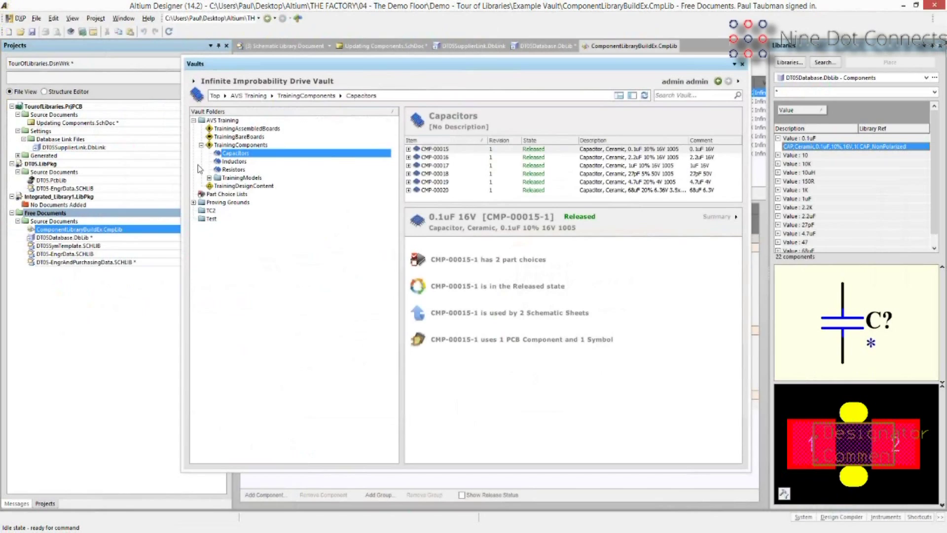
pyautogui.click(235, 162)
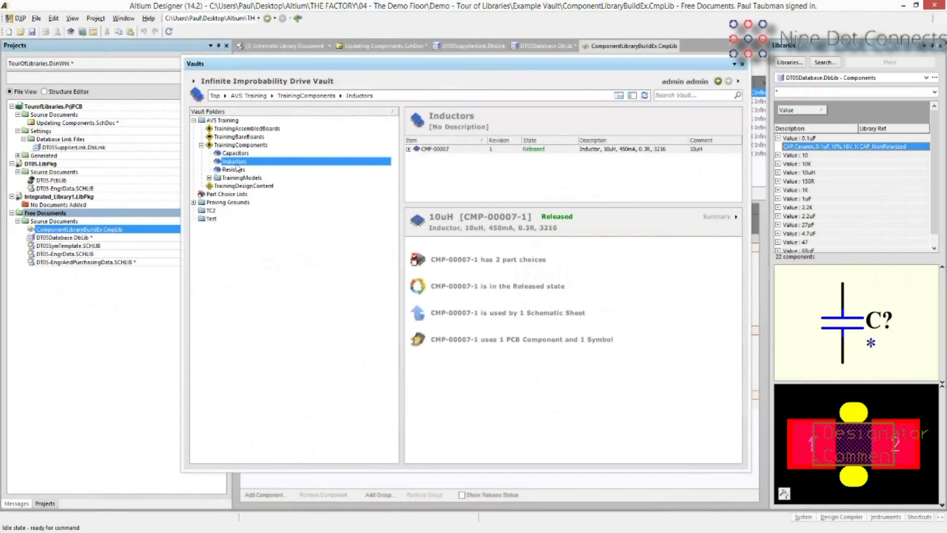
pyautogui.click(233, 154)
pyautogui.click(235, 161)
pyautogui.click(247, 145)
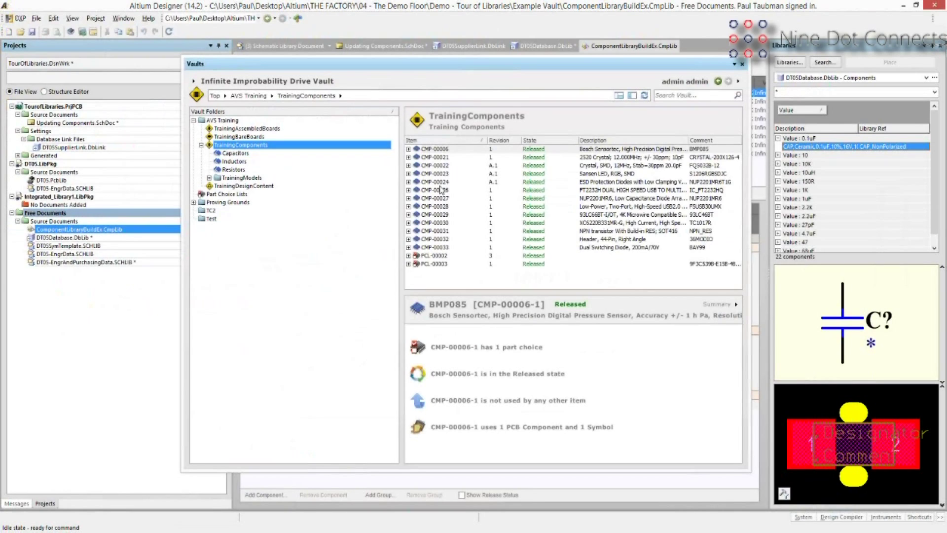
pyautogui.click(439, 182)
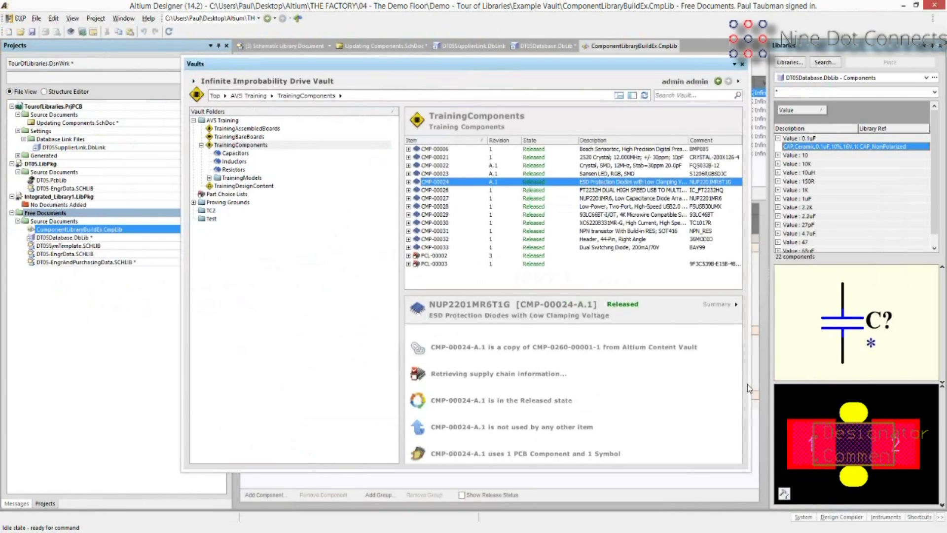
# Preview NUP2201MR6T1G's footprint and symbol, check CMP-00024's context menu, then close the Vaults panel.
pyautogui.click(736, 303)
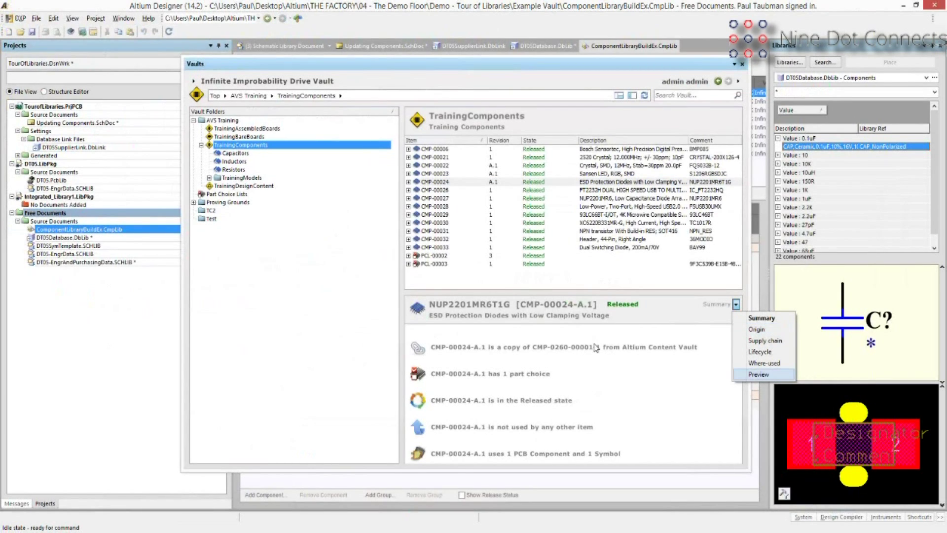
pyautogui.press('Return')
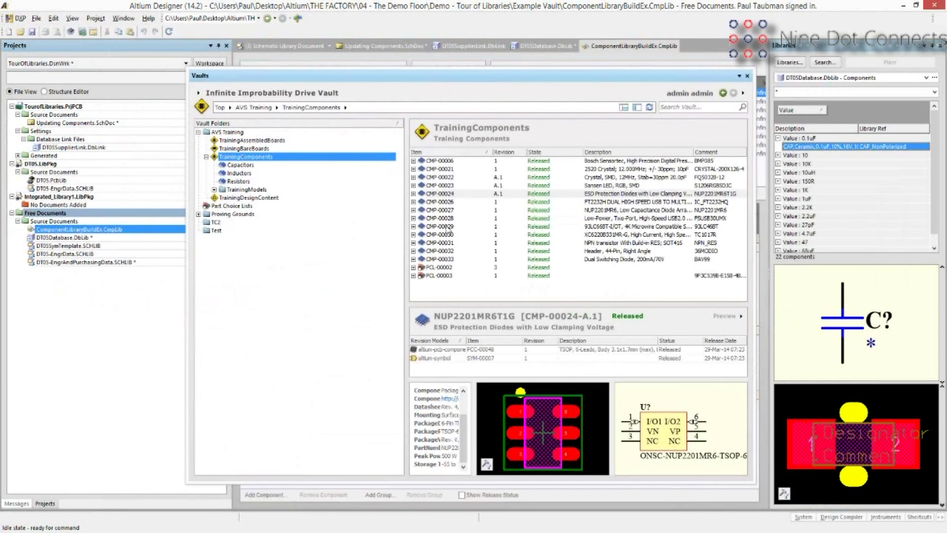
pyautogui.rightClick(446, 194)
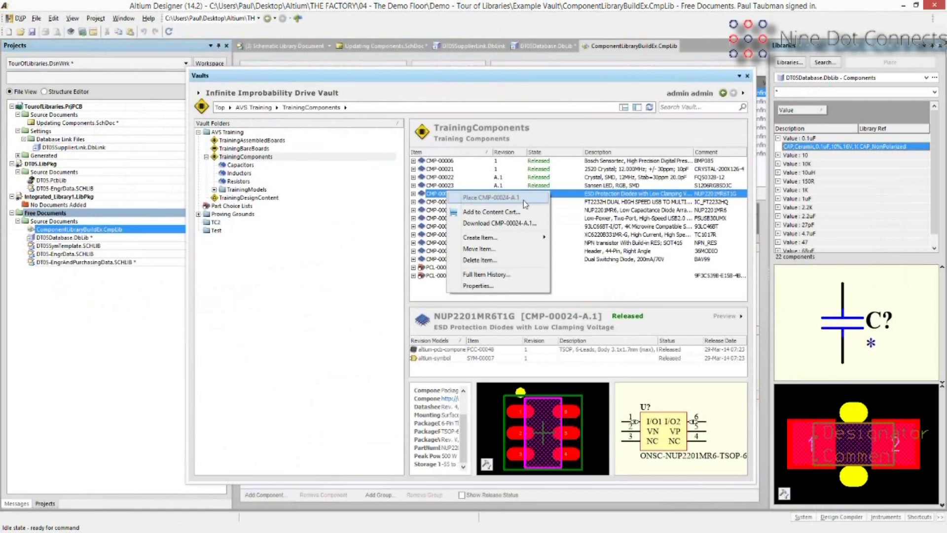
pyautogui.click(518, 82)
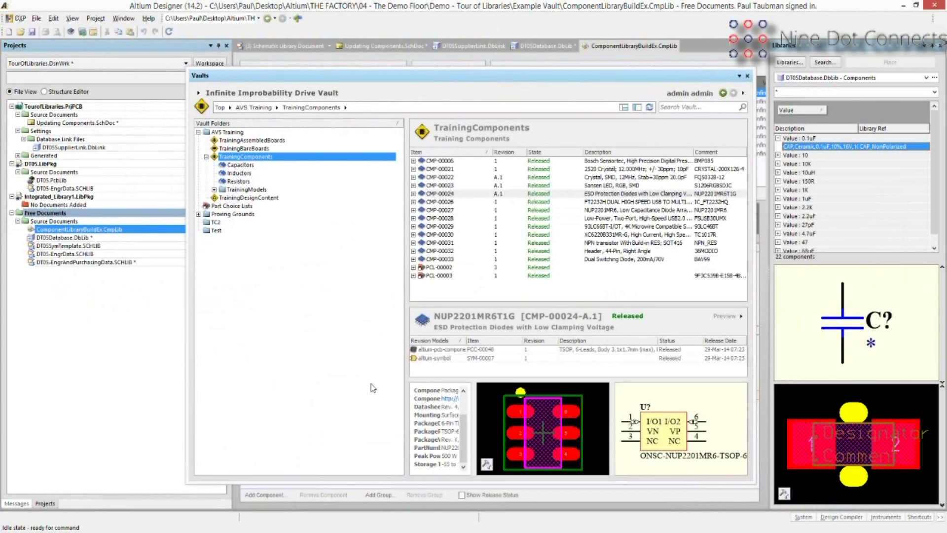
pyautogui.press('F4')
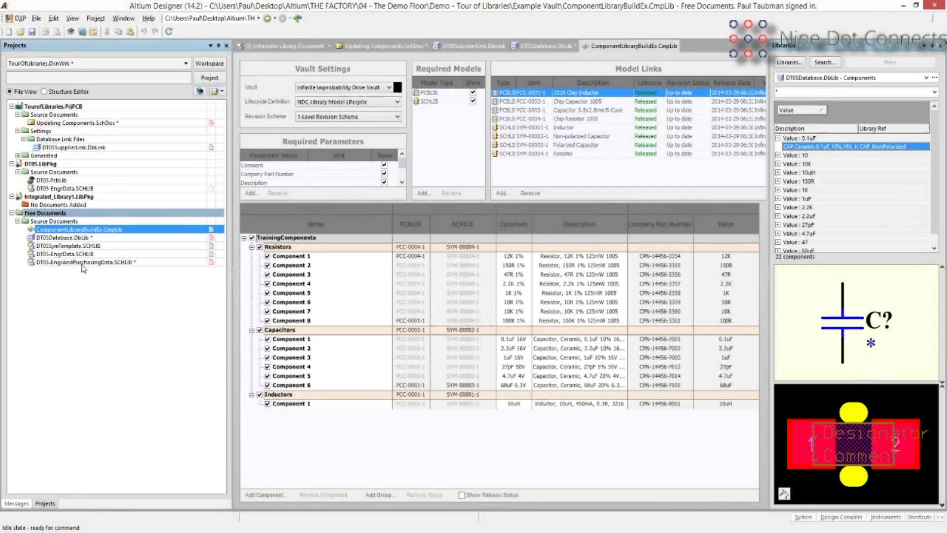
# Open DT05-EngrAndPurchasingData.SCHLIB, return to the CmpLib, and start adding a model link.
pyautogui.doubleClick(82, 263)
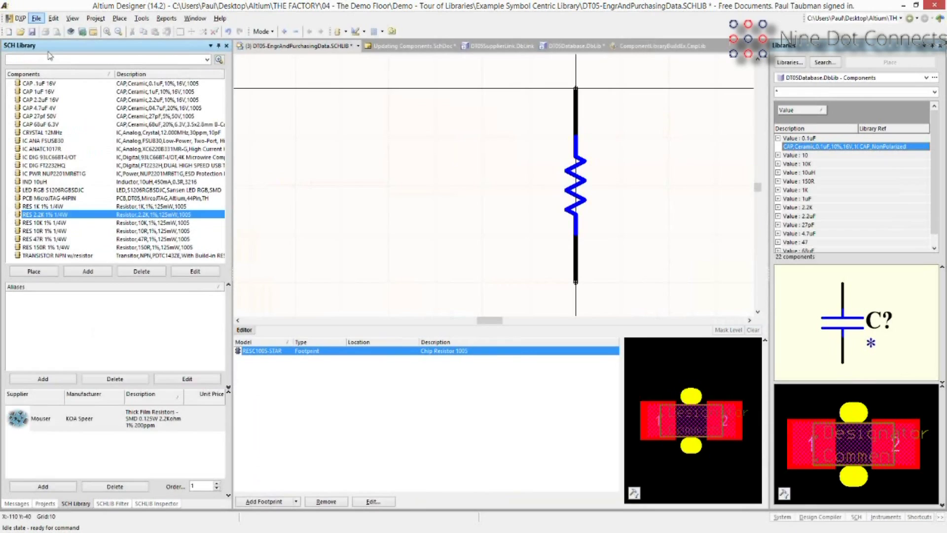
pyautogui.click(37, 18)
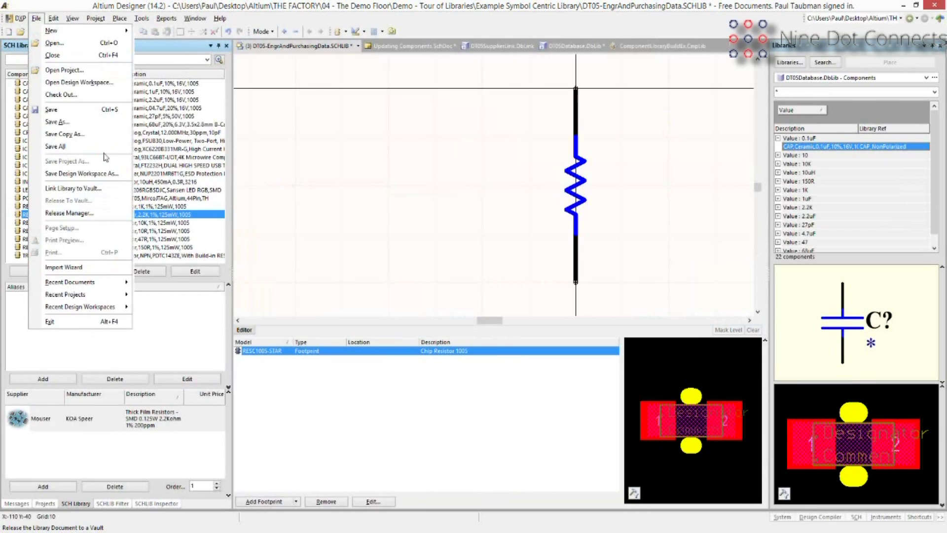
pyautogui.click(654, 59)
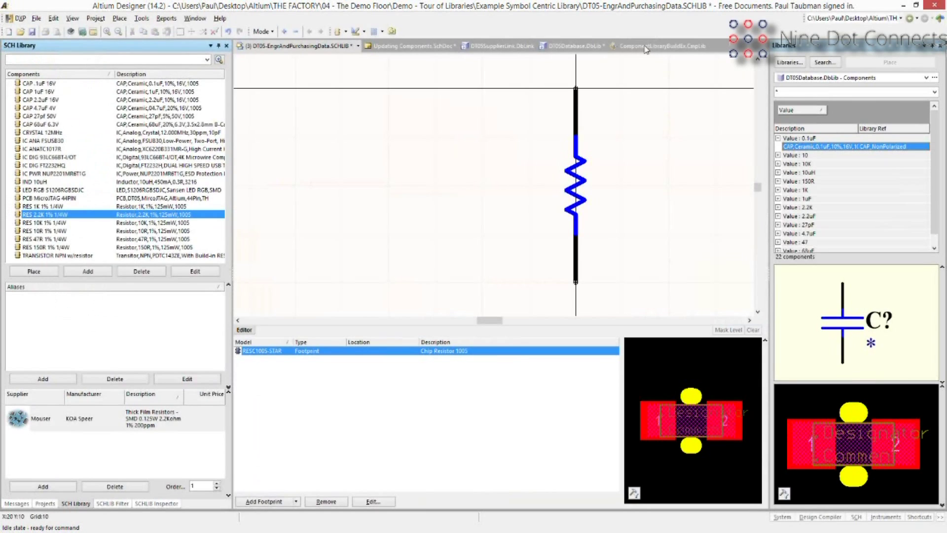
pyautogui.hotkey('ctrl', 'Tab')
pyautogui.click(501, 193)
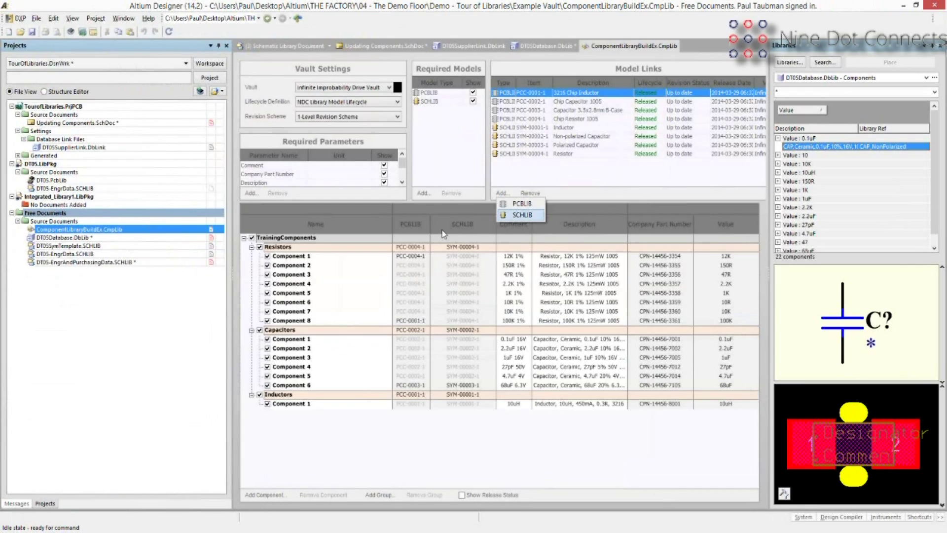
# Start a SCHLIB model link, browse TrainingComponents in the Infinite Improbability Drive Vault, then cancel.
pyautogui.press('Return')
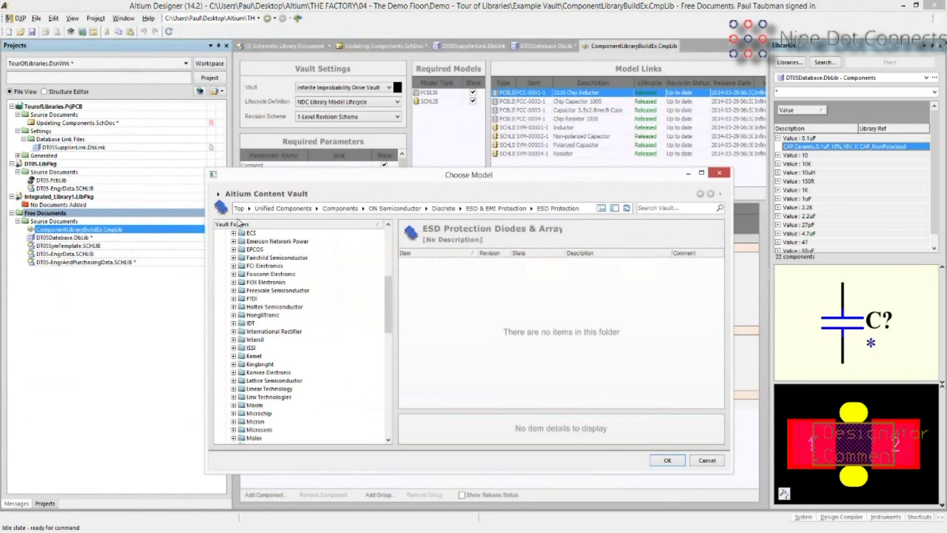
pyautogui.click(218, 193)
pyautogui.press('Return')
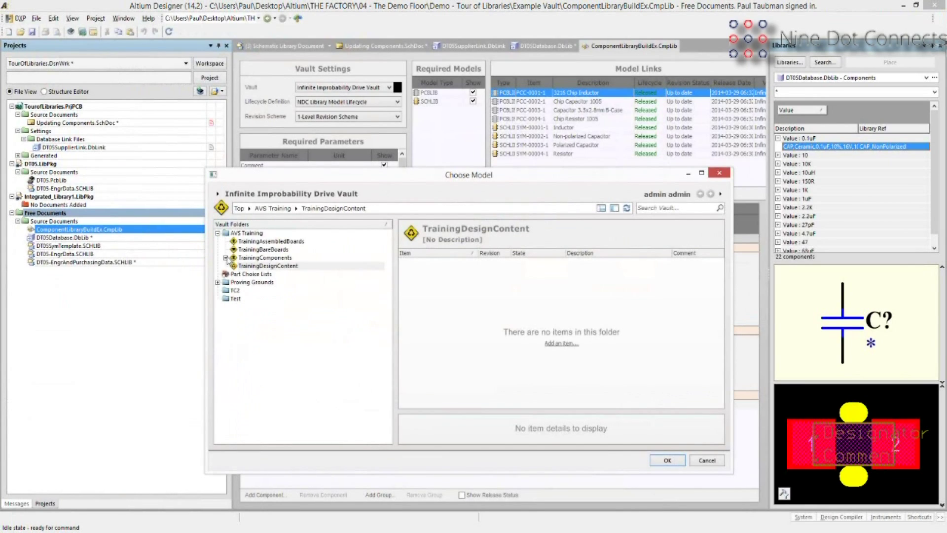
pyautogui.click(225, 258)
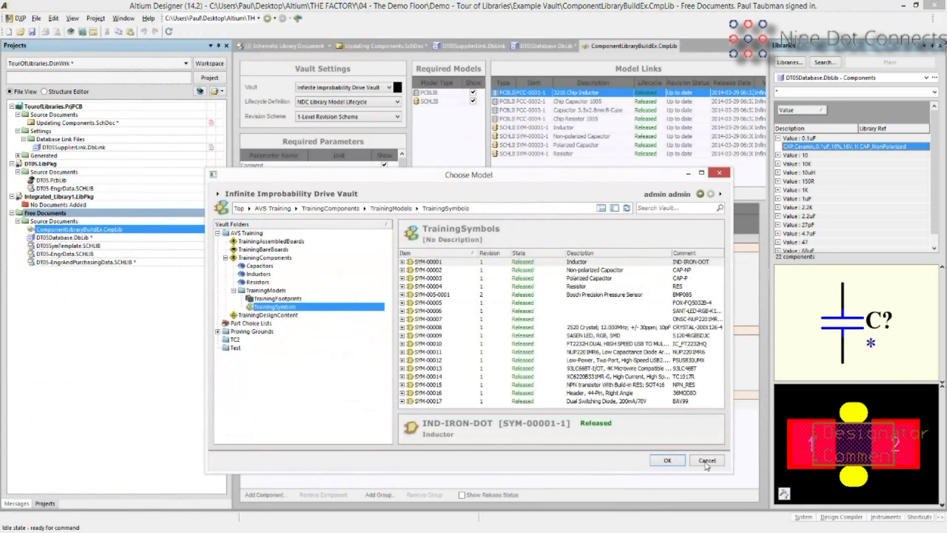
pyautogui.click(707, 465)
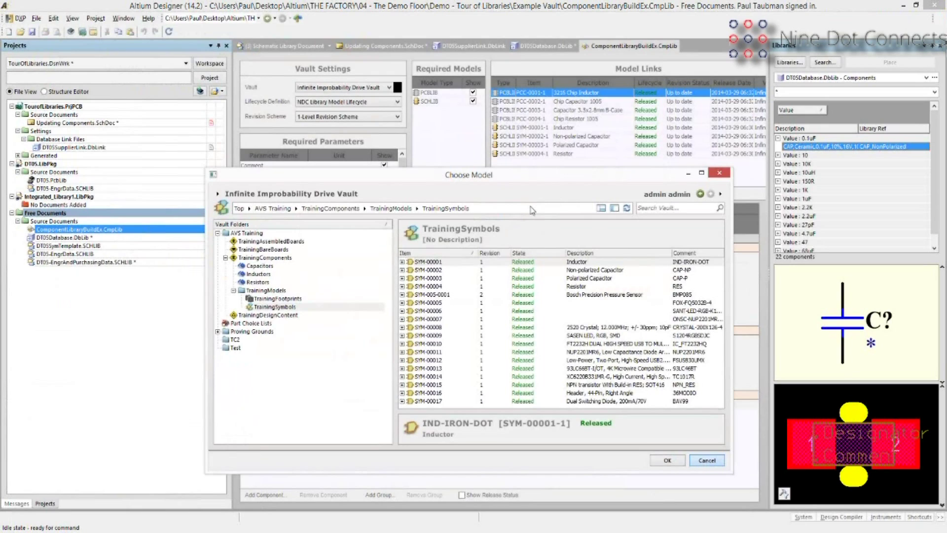
pyautogui.press('Escape')
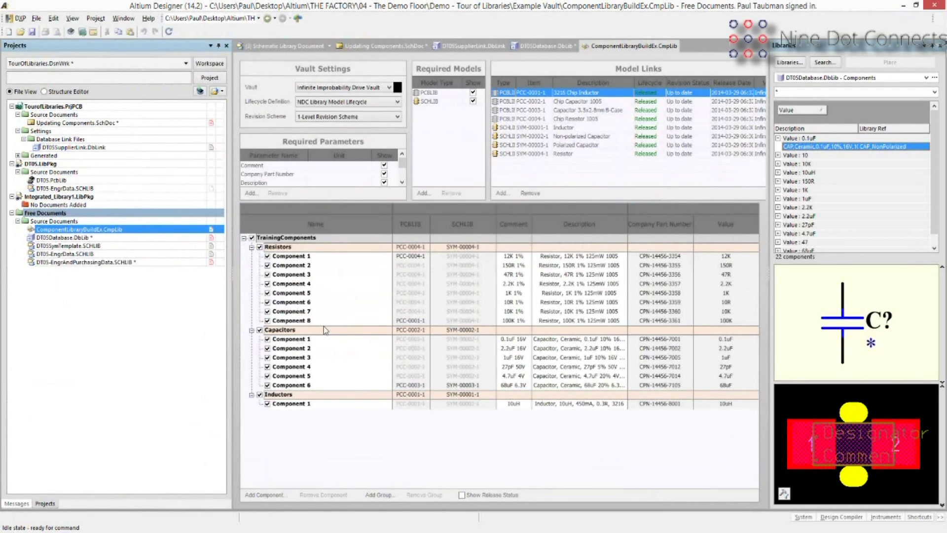
# Add Component 9 to the Resistors group with PCBLIB footprint PCC-0002-1.
pyautogui.rightClick(299, 247)
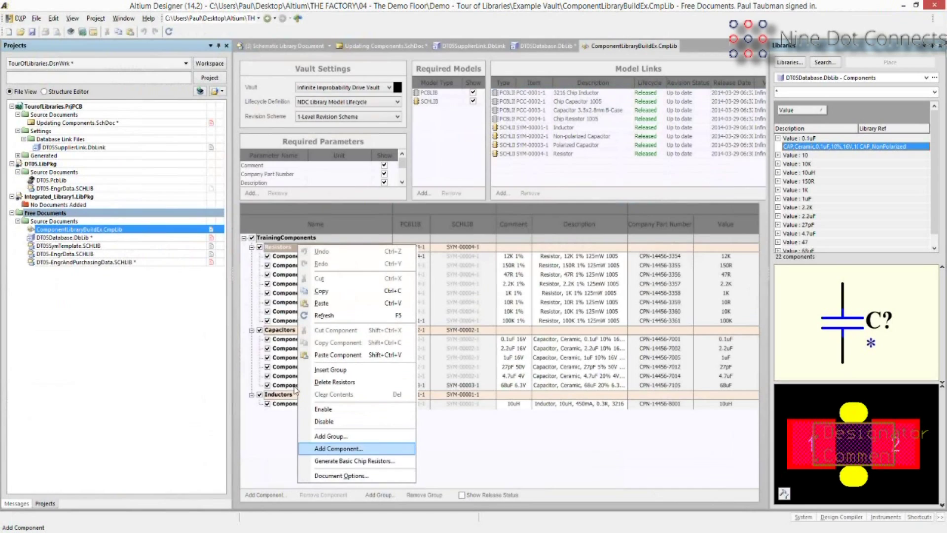
pyautogui.press('Return')
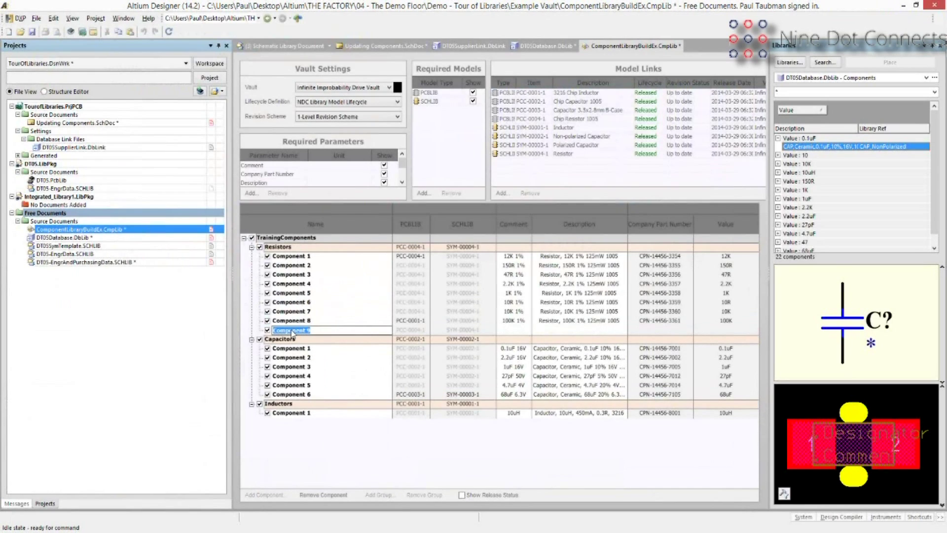
pyautogui.click(414, 329)
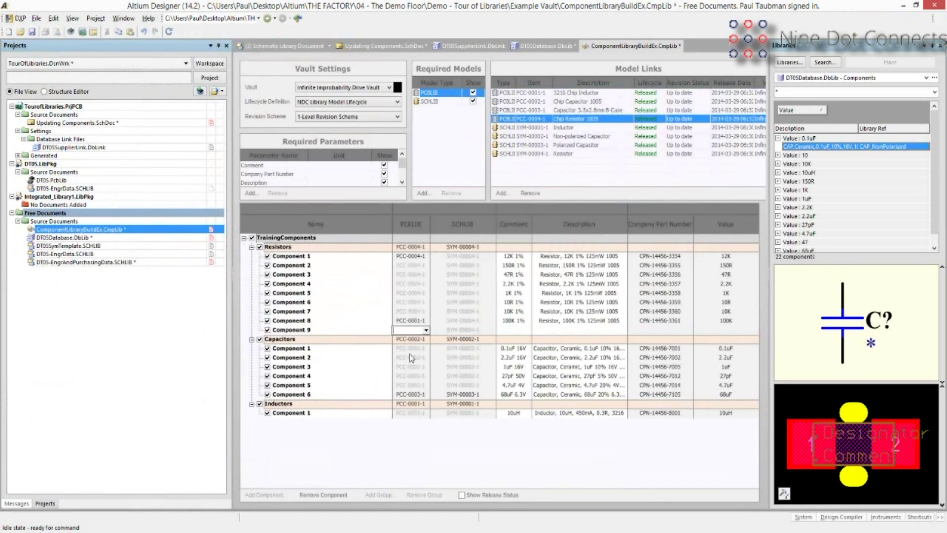
pyautogui.click(410, 355)
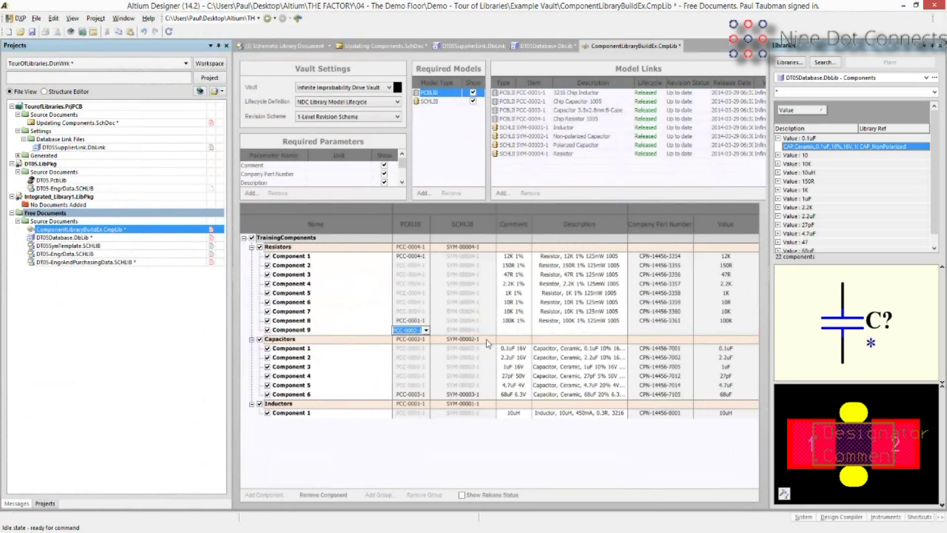
# Change the Capacitors group's SCHLIB symbol to SYM-00003-1.
pyautogui.click(487, 341)
pyautogui.click(473, 370)
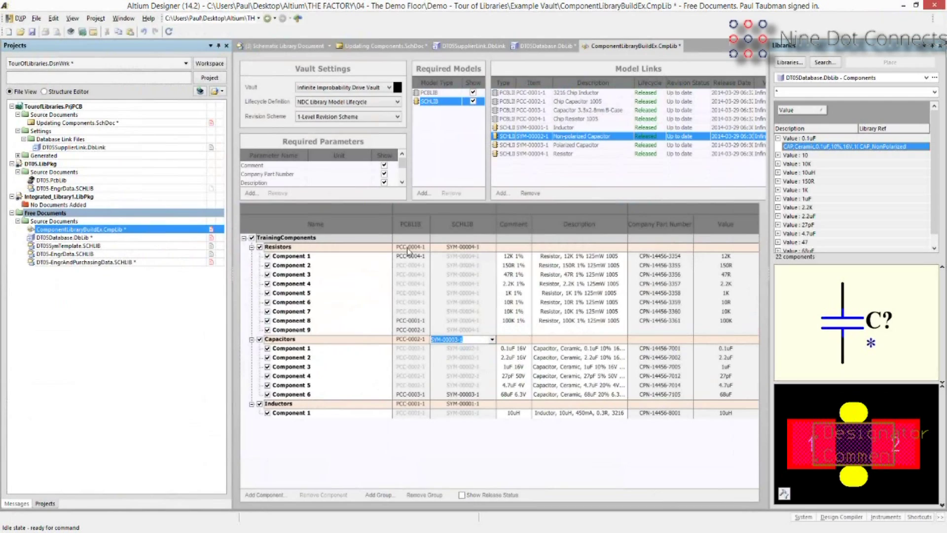
pyautogui.click(516, 330)
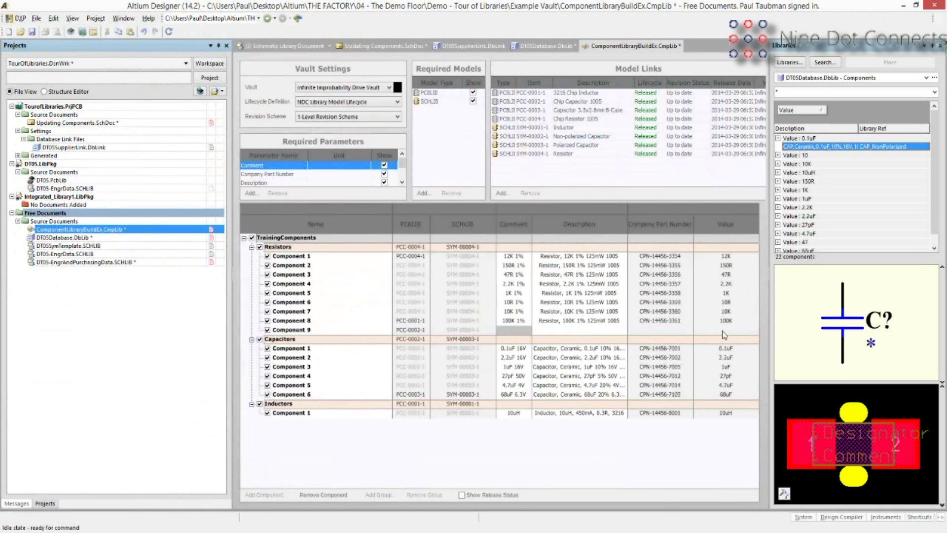
# Begin re-choosing Resistor Component 8's SCHLIB symbol model.
pyautogui.click(37, 18)
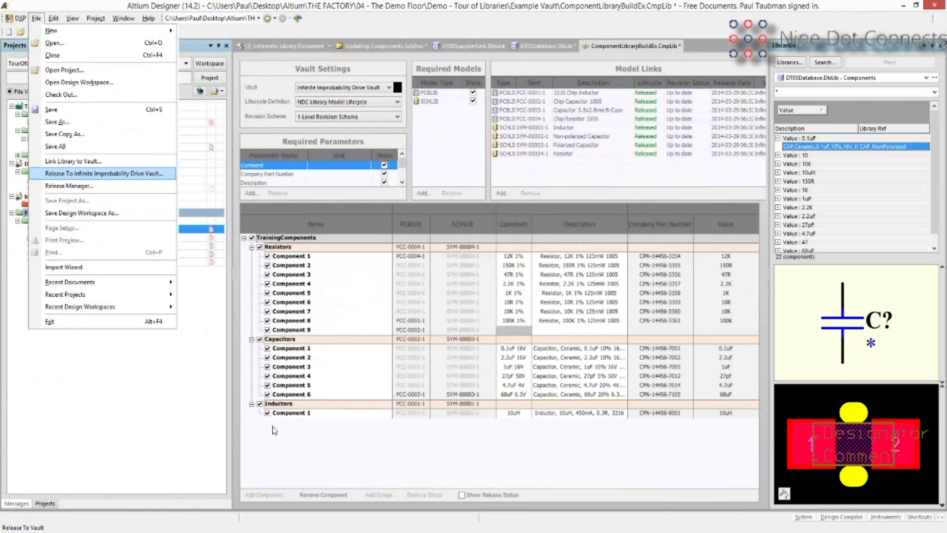
pyautogui.click(526, 322)
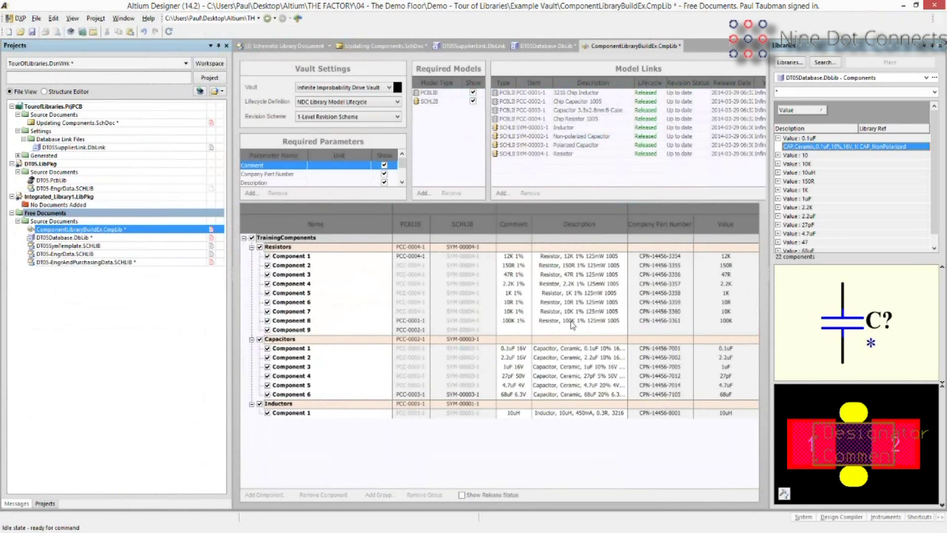
pyautogui.click(570, 321)
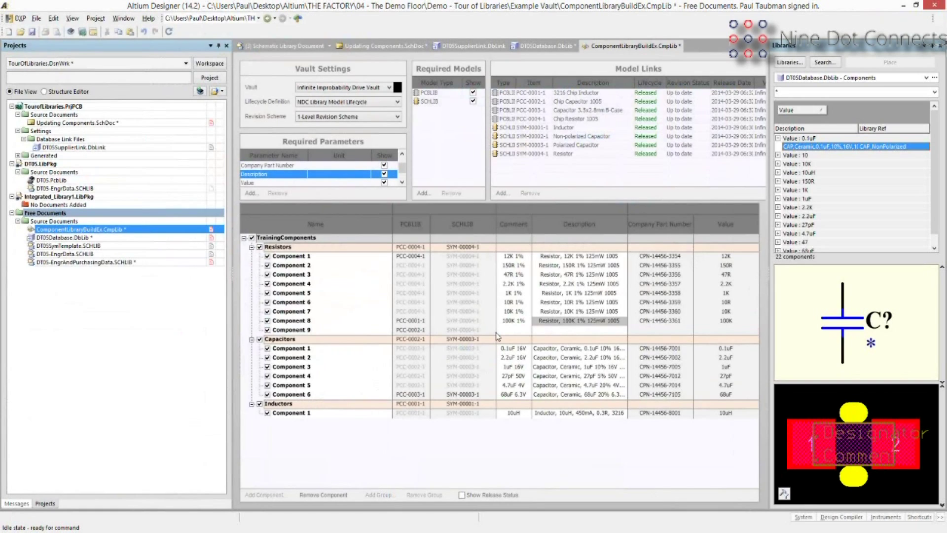
pyautogui.click(462, 321)
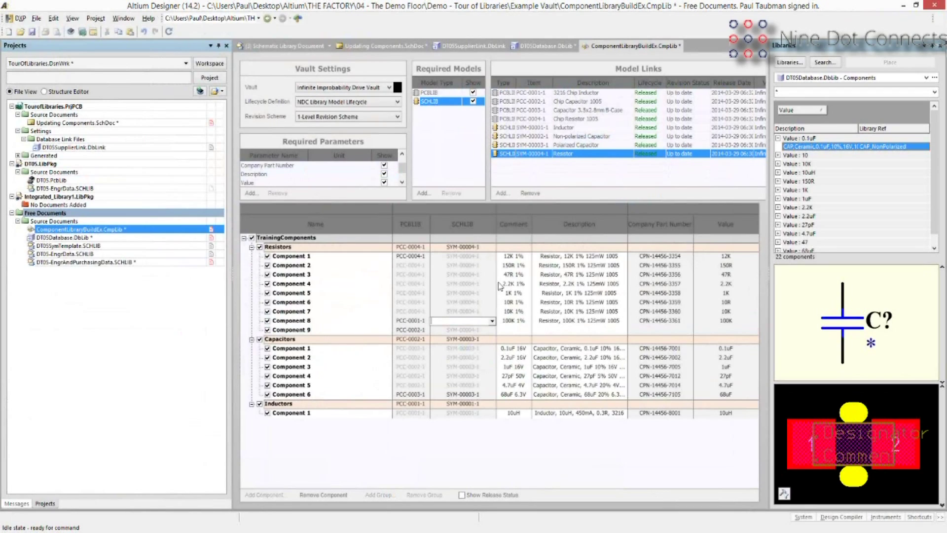
# Float the Vaults panel and switch CMP-00024's details to the Supply chain view.
pyautogui.moveTo(498, 286); pyautogui.dragTo(418, 292)
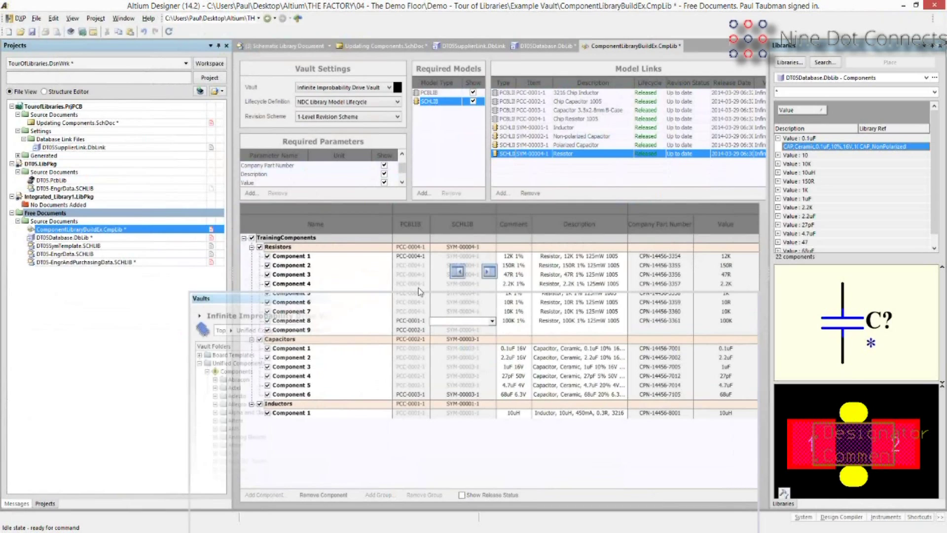
pyautogui.moveTo(419, 292); pyautogui.dragTo(417, 292)
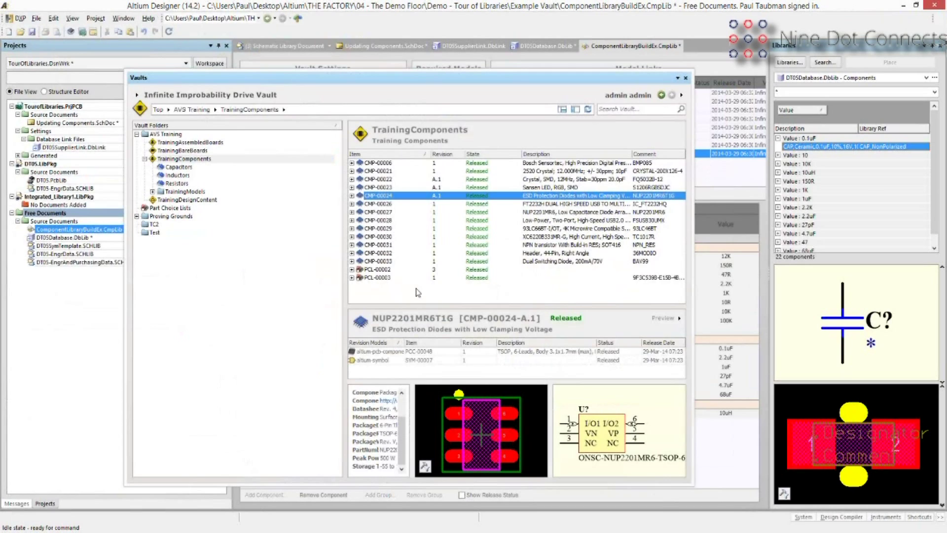
pyautogui.click(679, 318)
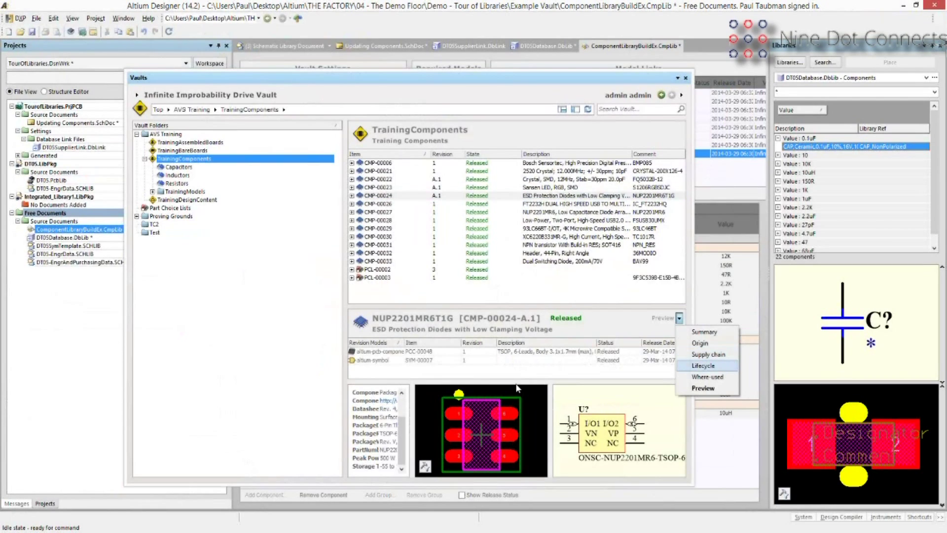
pyautogui.click(709, 354)
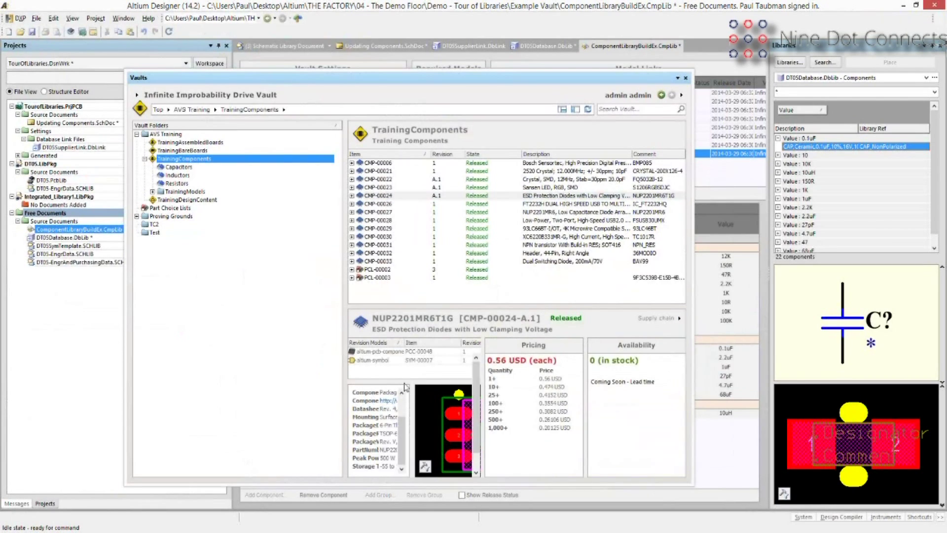
# Review the Mouser solutions' pricing, then choose Edit Part Choice List for CMP-00024.
pyautogui.click(405, 384)
pyautogui.click(405, 392)
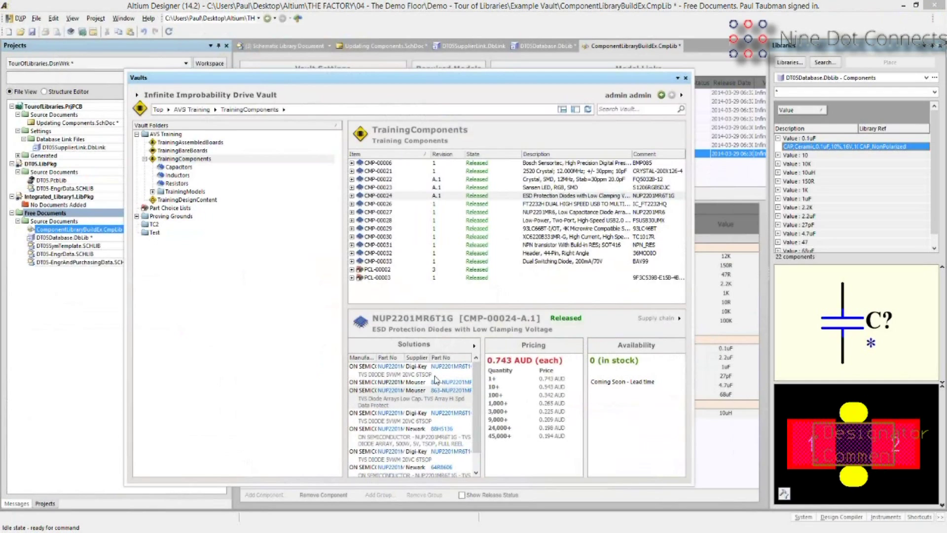
pyautogui.click(474, 346)
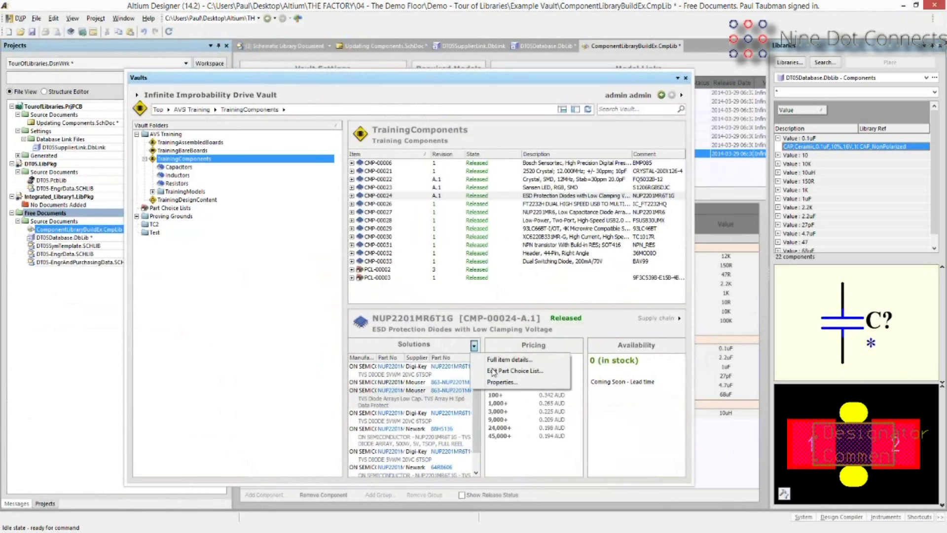
pyautogui.click(493, 371)
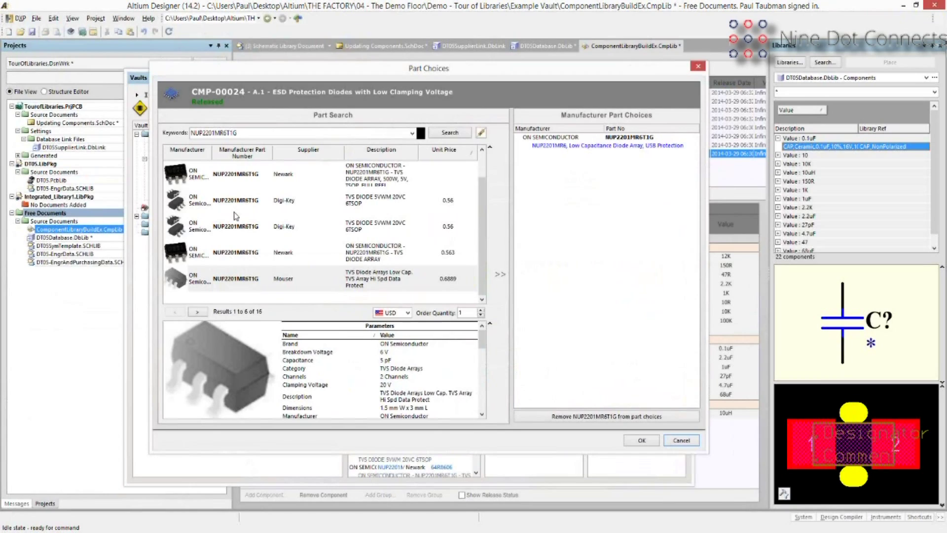
# Inspect the first Digi-Key result, then cancel CMP-00024's Part Choices without changes.
pyautogui.click(289, 200)
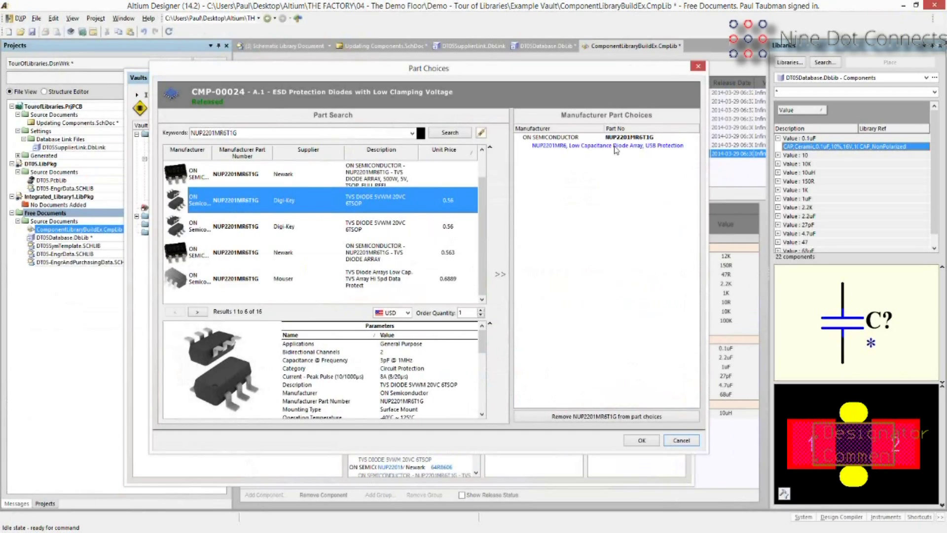
pyautogui.click(678, 441)
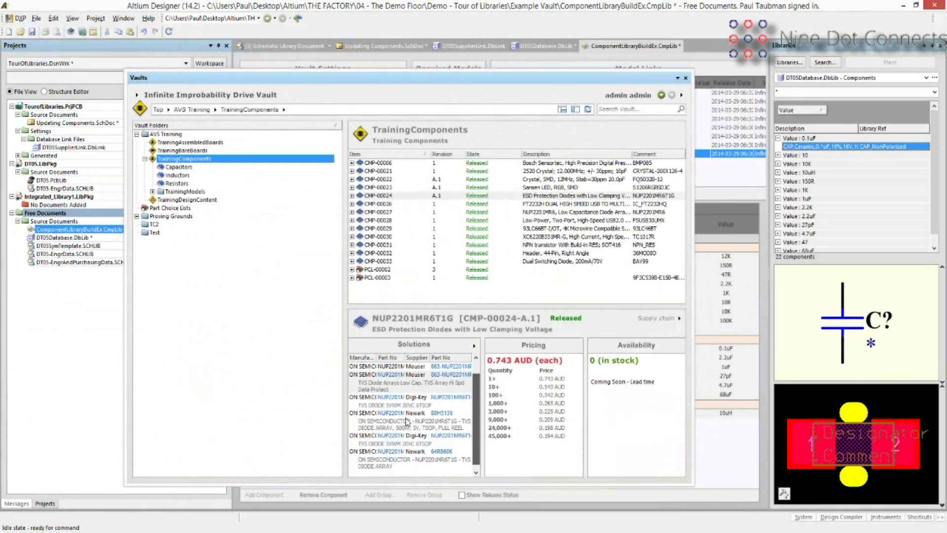
pyautogui.click(400, 390)
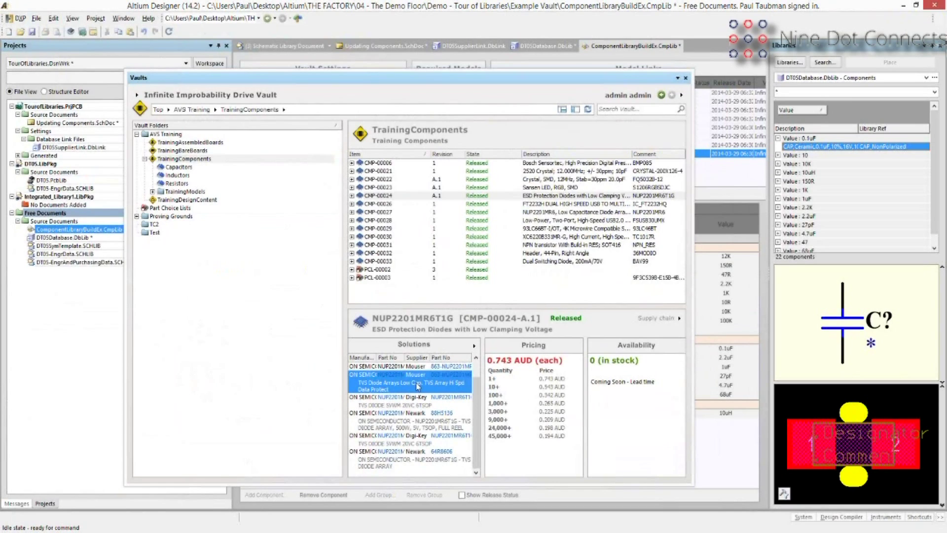
pyautogui.click(407, 417)
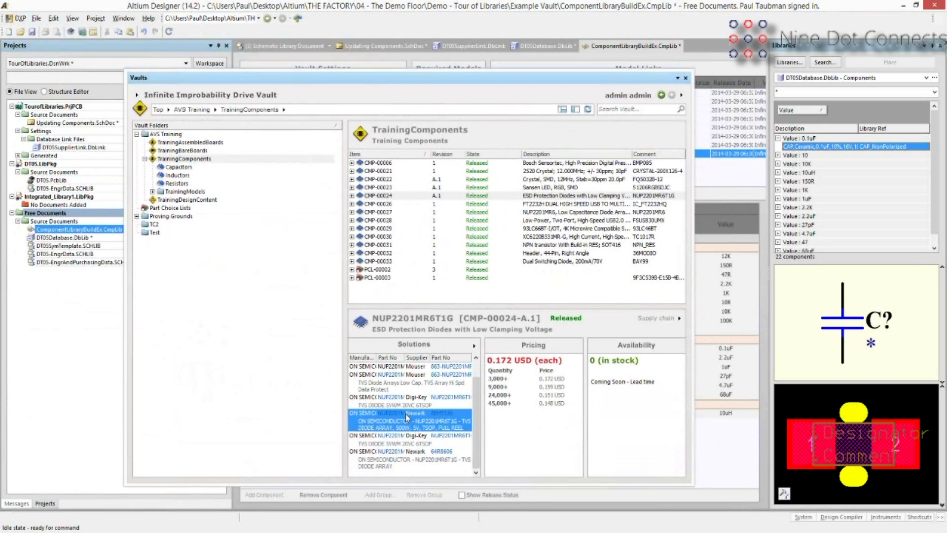
pyautogui.click(439, 383)
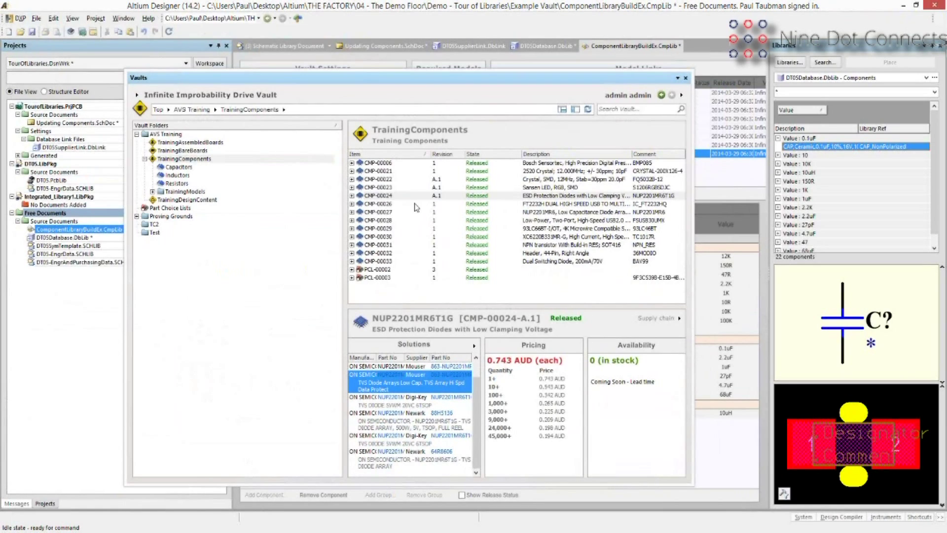
pyautogui.rightClick(380, 195)
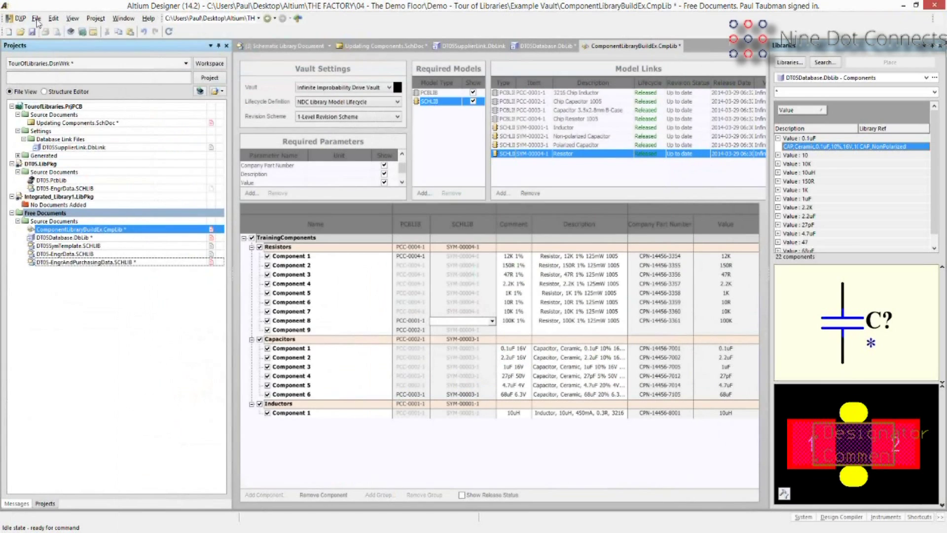
# Open DT05.PrjPcb from the Example Vault > DT05 folder.
pyautogui.click(36, 18)
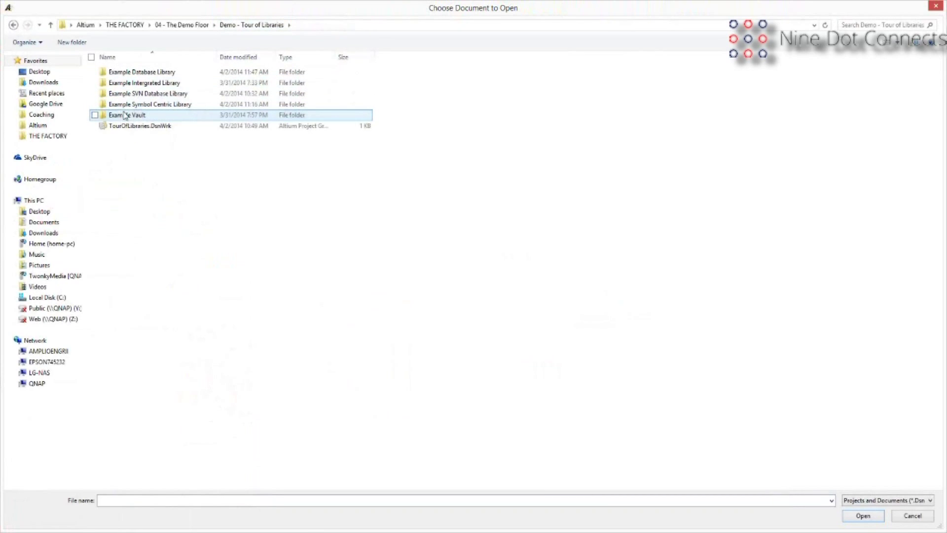
pyautogui.doubleClick(124, 114)
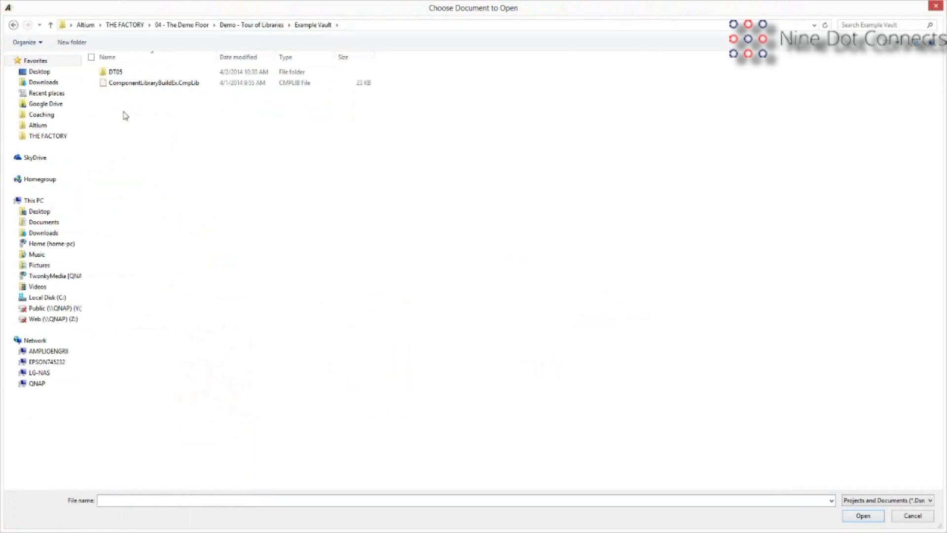
pyautogui.click(112, 75)
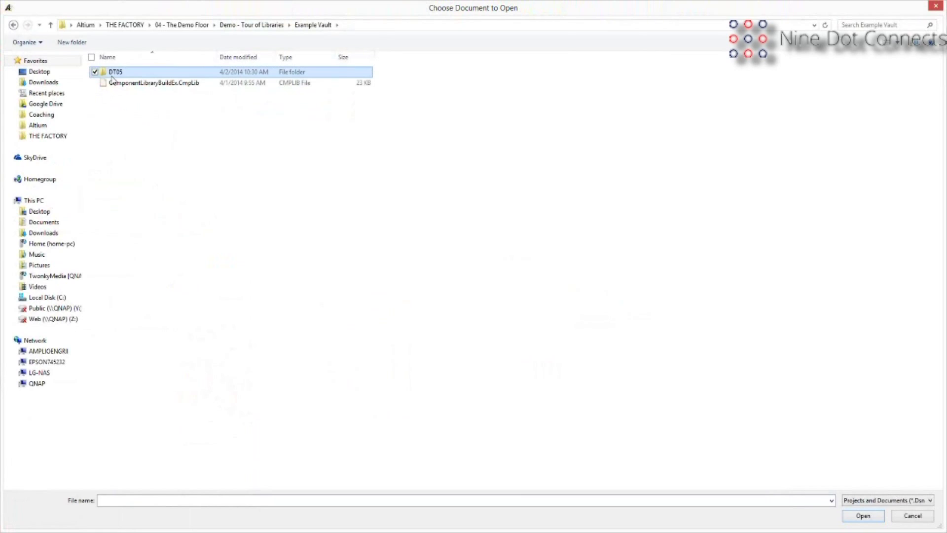
pyautogui.doubleClick(112, 74)
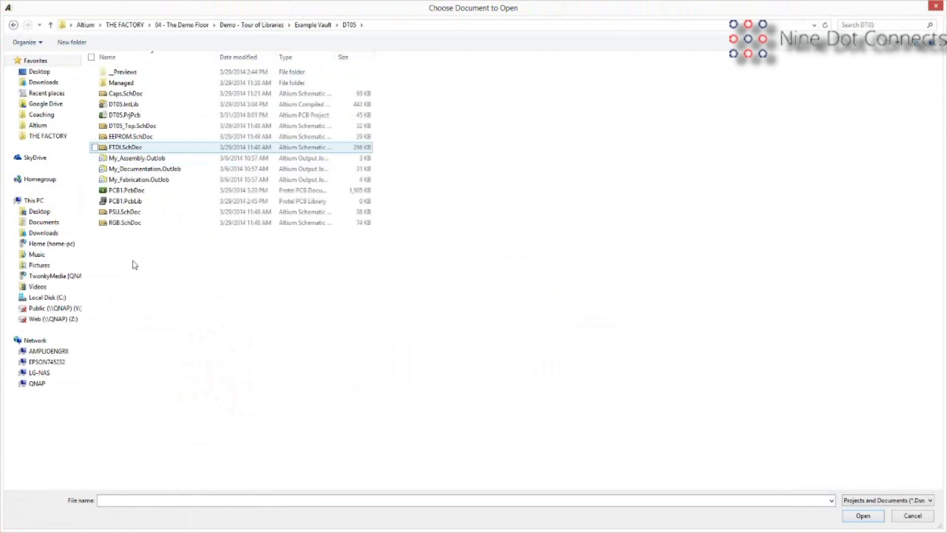
pyautogui.click(127, 83)
pyautogui.click(127, 115)
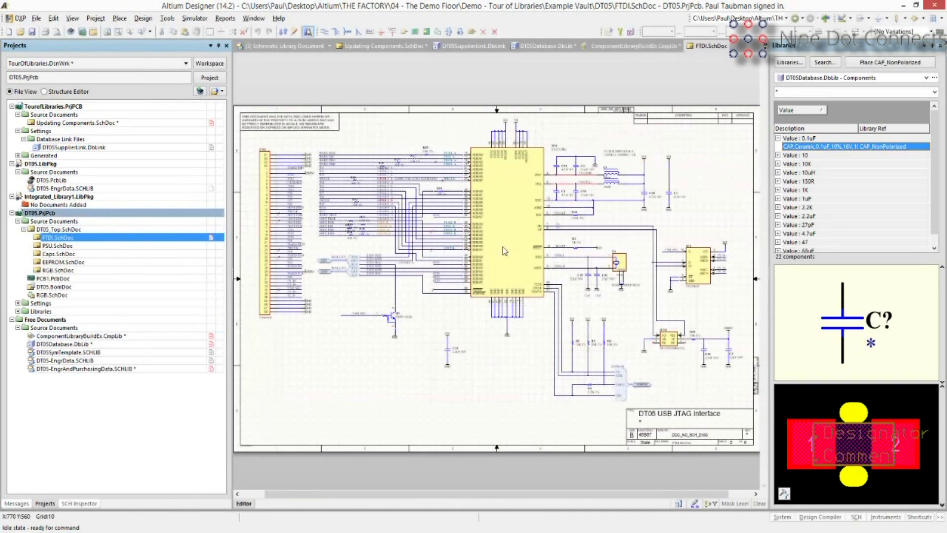
# Check that the FT2232HQ chip has Link to Vault Component set, closing its properties unchanged.
pyautogui.moveTo(502, 247)
pyautogui.doubleClick(515, 254)
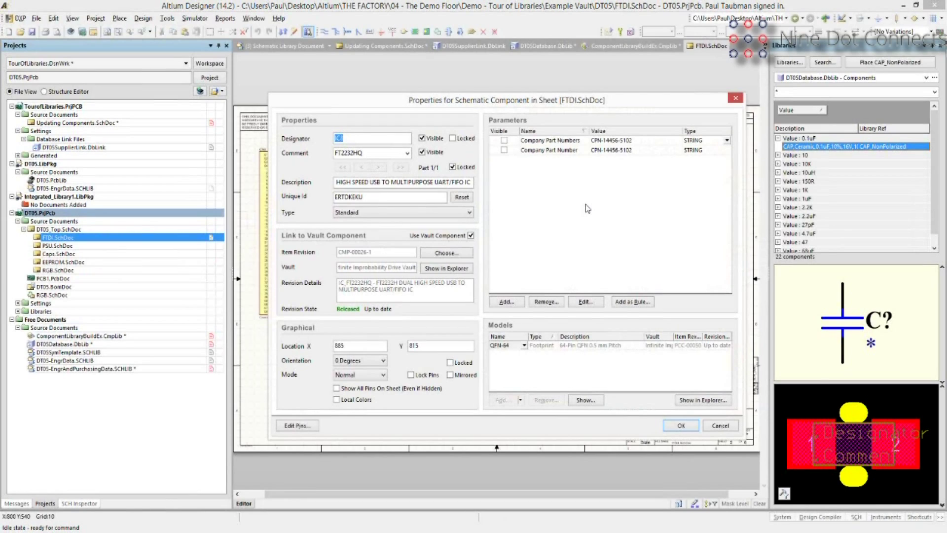
pyautogui.click(716, 429)
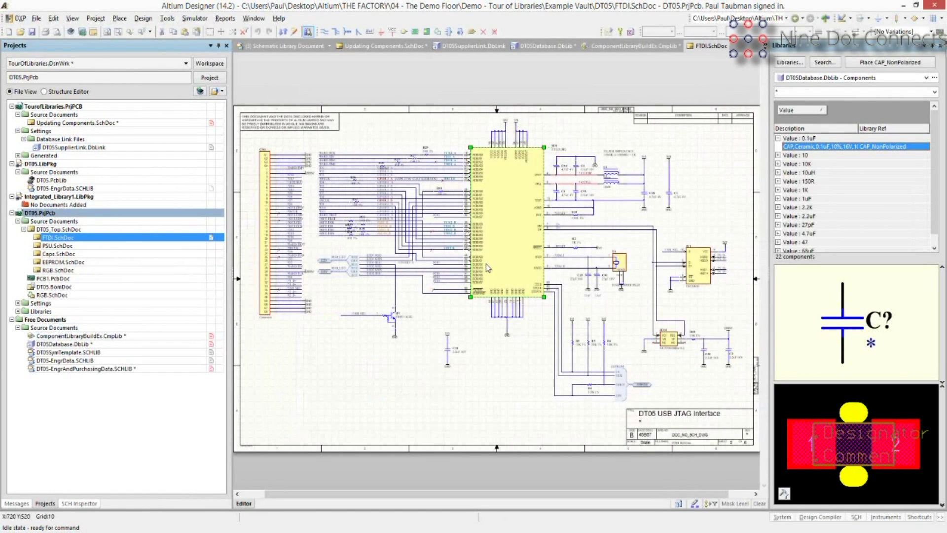
# Save FTDI.SchDoc and open the DT05.BomDoc bill of materials.
pyautogui.moveTo(487, 268)
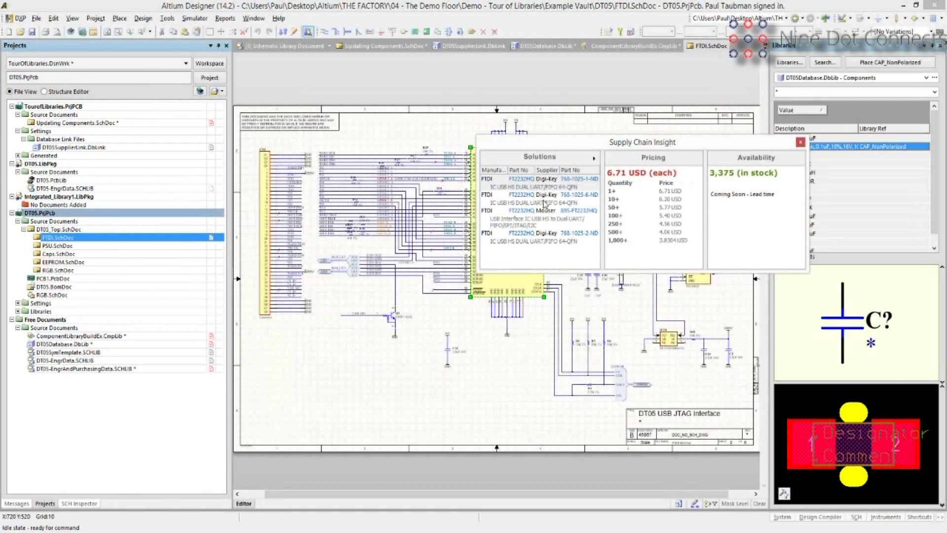
pyautogui.click(31, 31)
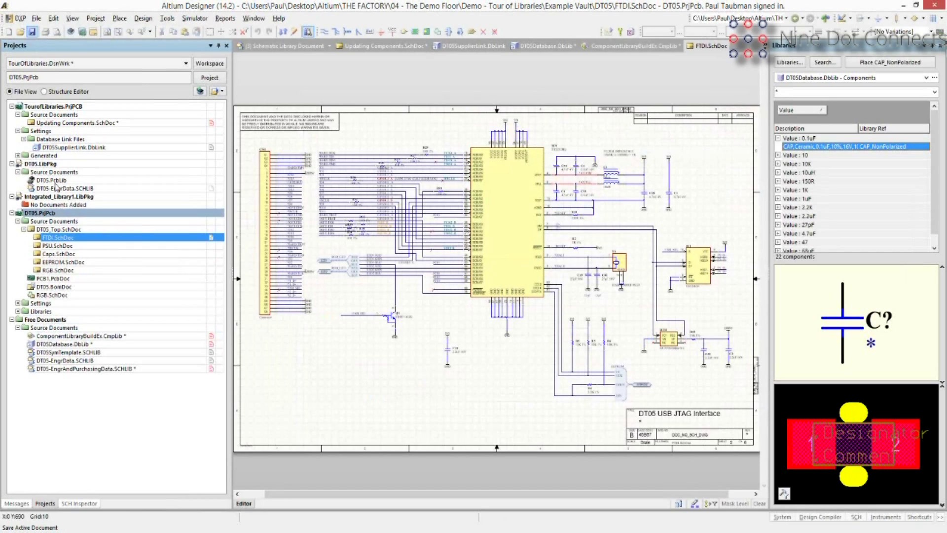
pyautogui.click(55, 288)
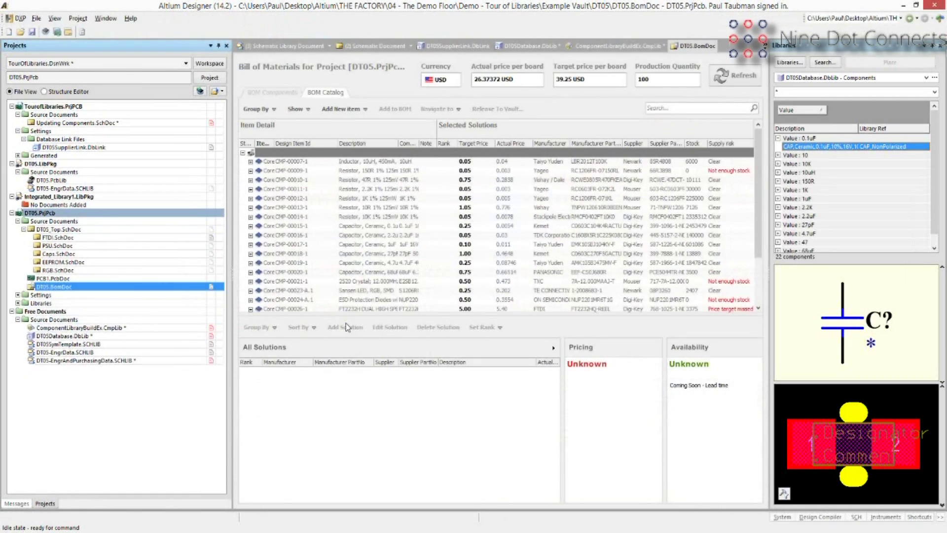
# Set the Digi-Key 311-150FRTR offer to Rank High for resistor CMP-00009-1.
pyautogui.click(362, 217)
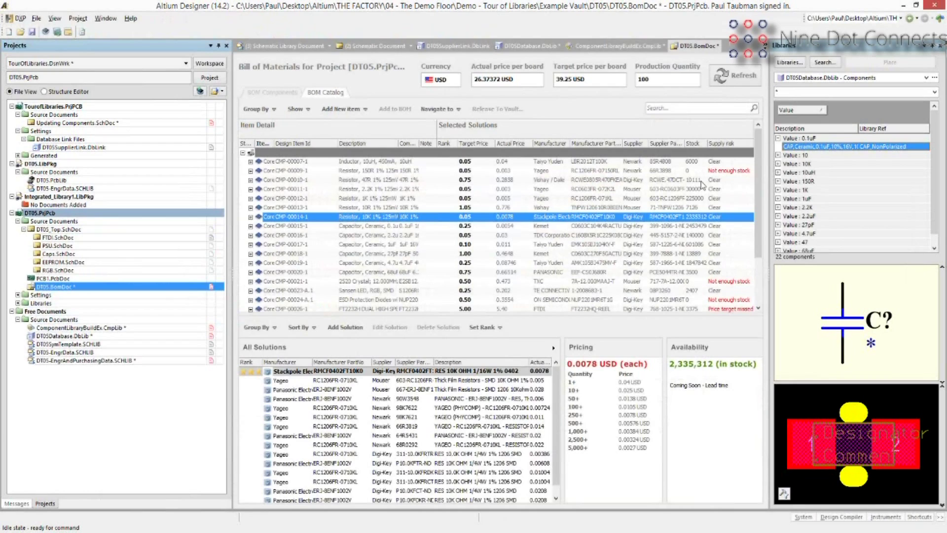
pyautogui.click(698, 171)
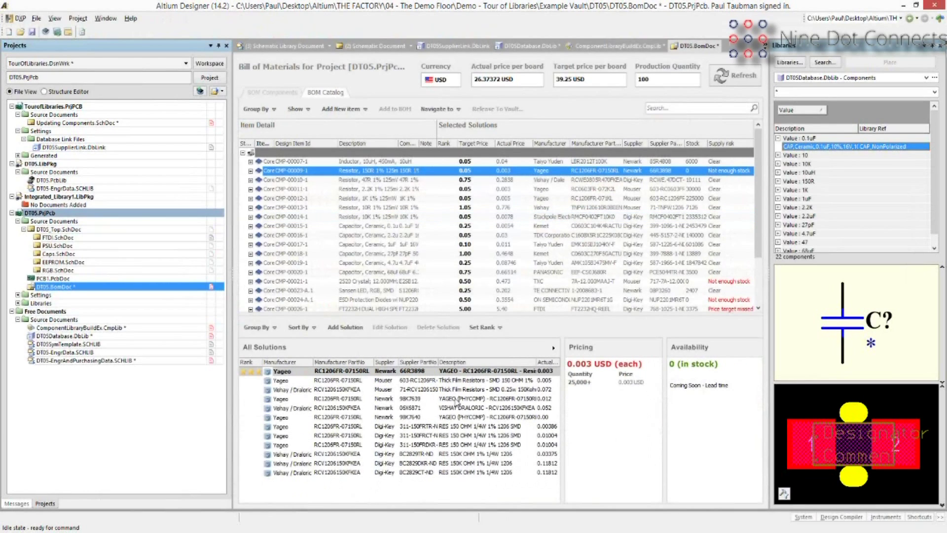
pyautogui.click(462, 390)
pyautogui.rightClick(461, 389)
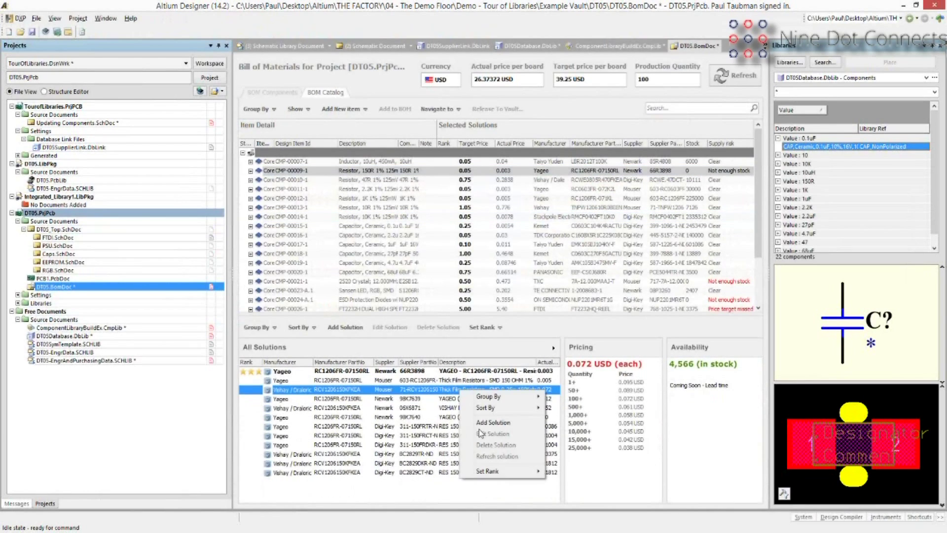
pyautogui.moveTo(489, 470)
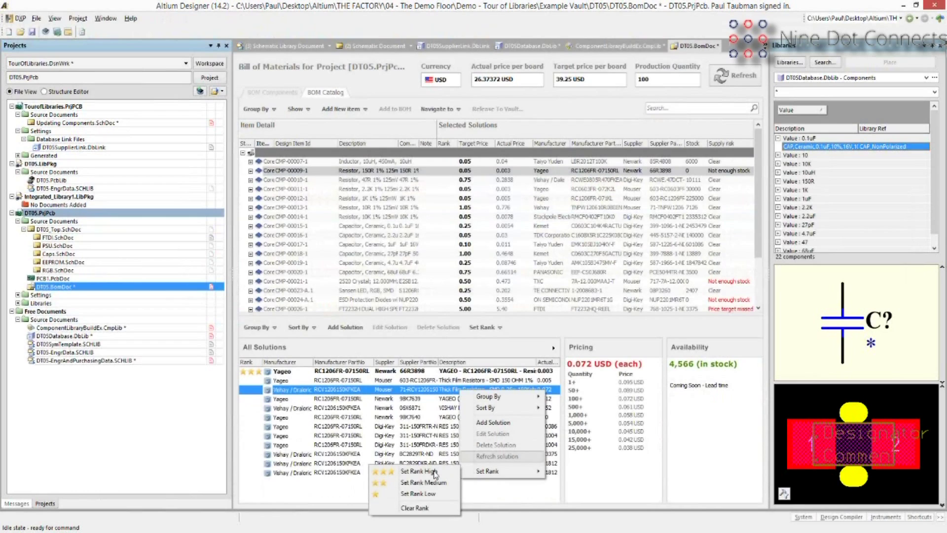
pyautogui.click(435, 472)
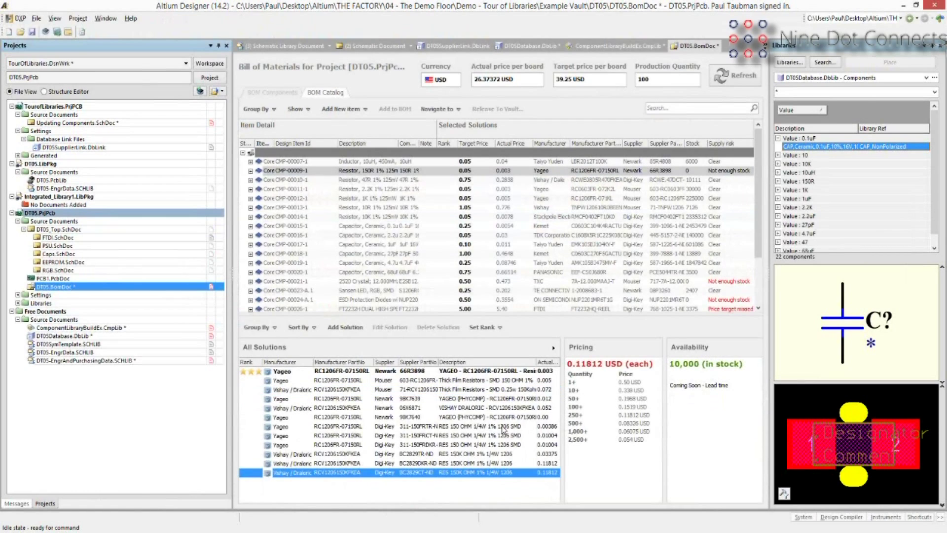
pyautogui.rightClick(503, 428)
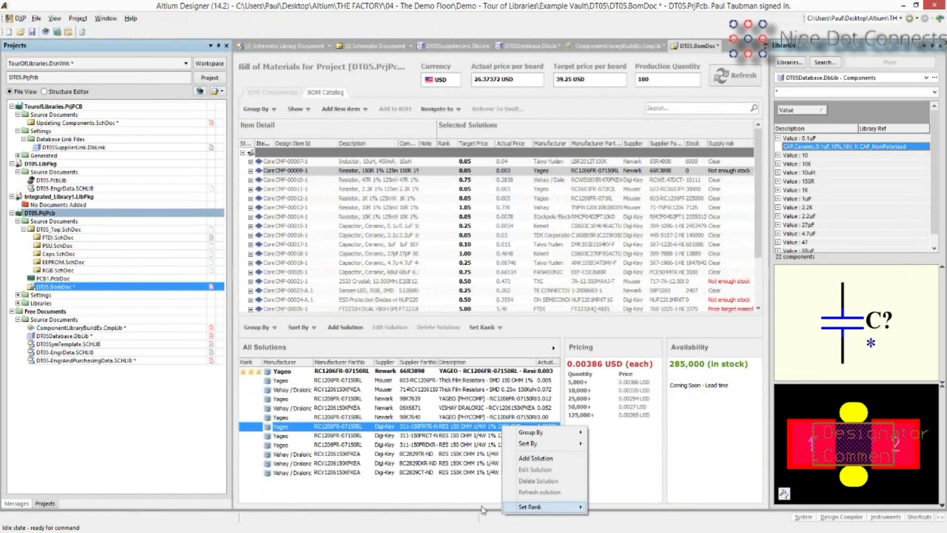
pyautogui.click(484, 510)
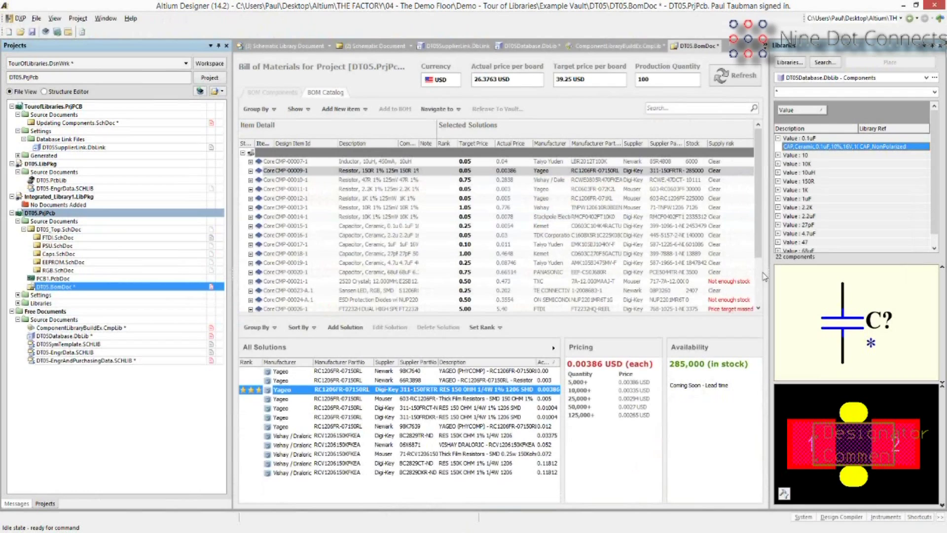
pyautogui.scroll(-2, 764, 276)
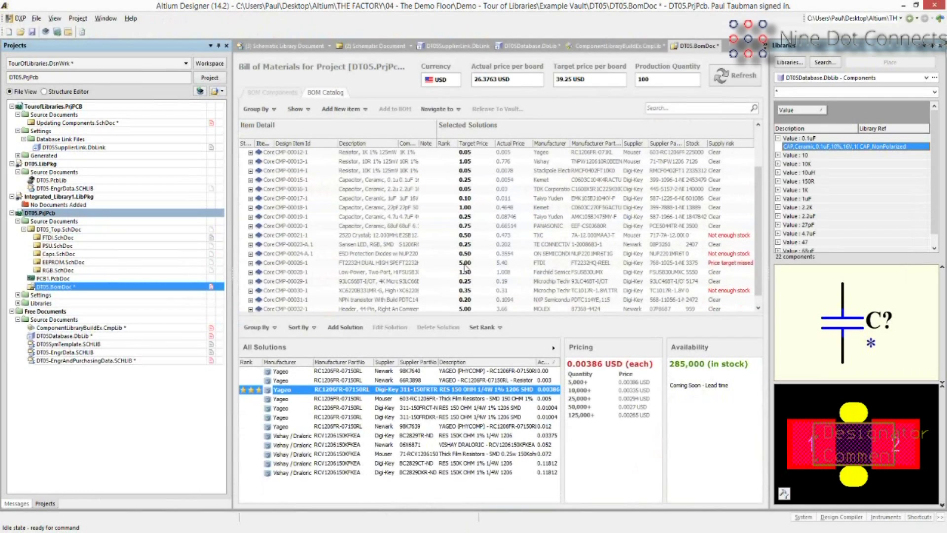
# Enter a target price of 5.41 for the FT2232HQ part CMP-00026-1.
pyautogui.doubleClick(465, 263)
pyautogui.write('5')
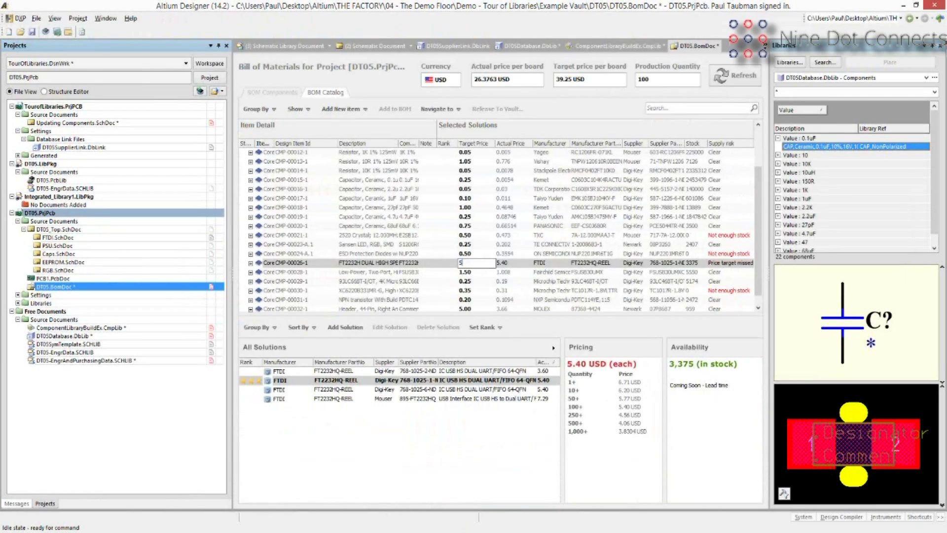
pyautogui.press('Return')
pyautogui.click(465, 263)
pyautogui.write('5.41')
pyautogui.press('Return')
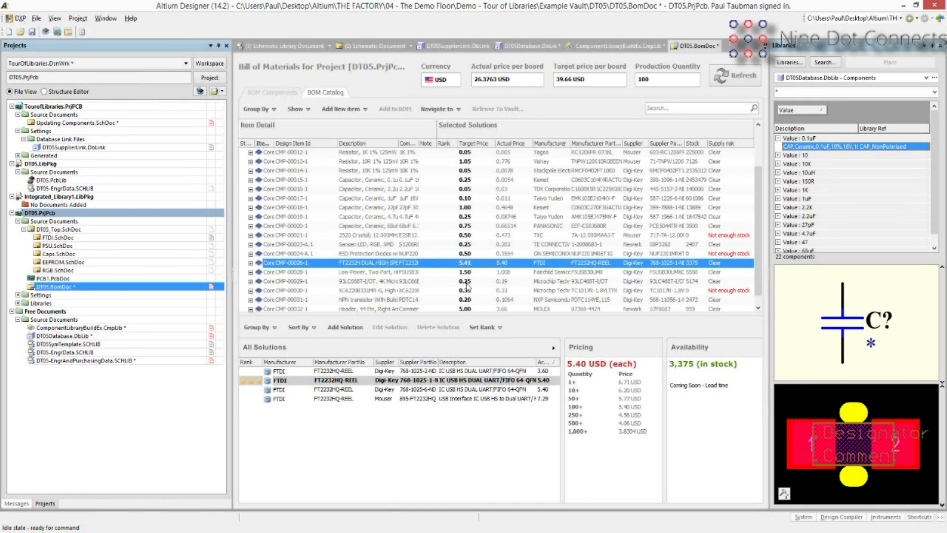
# Change the BOM production quantity from 100 to 1000.
pyautogui.doubleClick(657, 81)
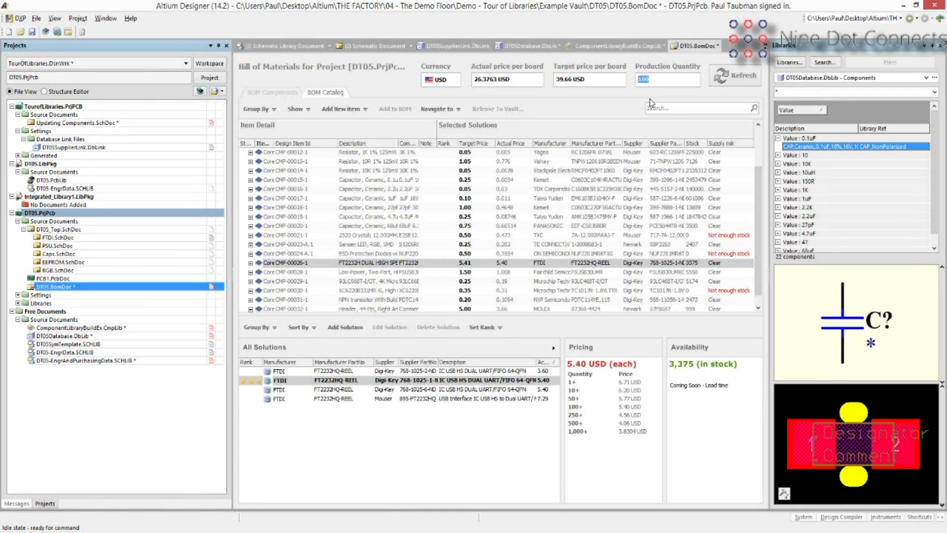
pyautogui.click(612, 70)
pyautogui.write('0')
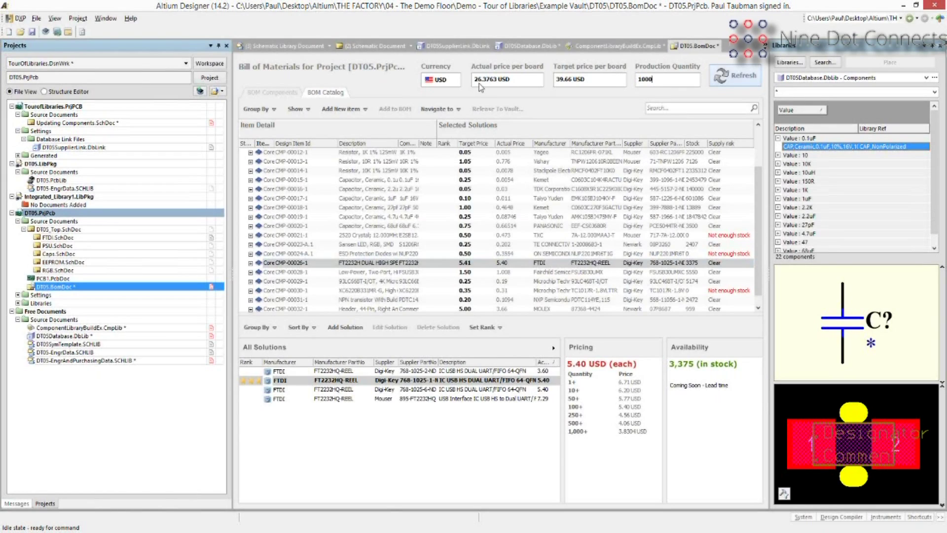